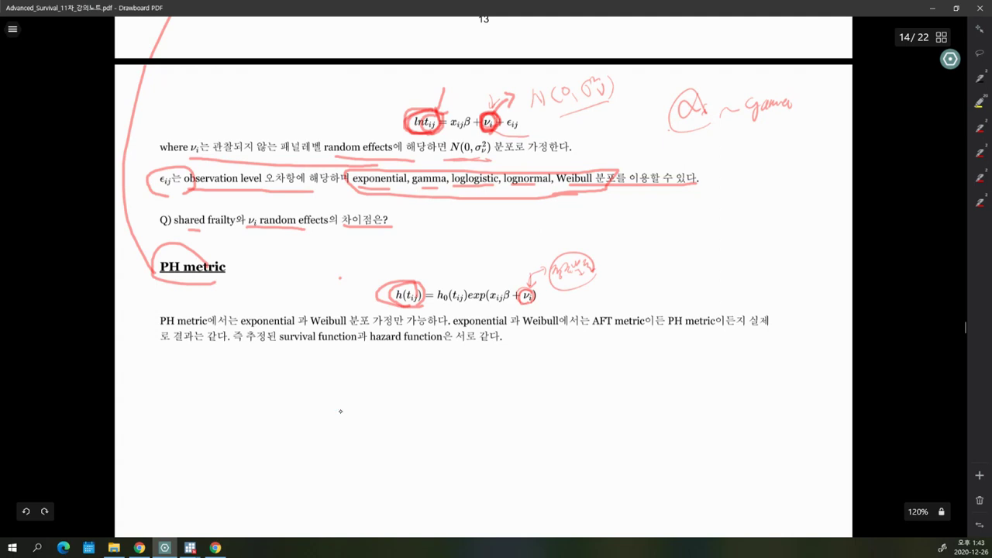
# Handwrite an arrow from ν_i in the PH metric equation to the note ν_i = log(α_i), marking α_i as gamma.
pyautogui.moveTo(534, 305); pyautogui.dragTo(581, 296)
pyautogui.moveTo(637, 284); pyautogui.dragTo(697, 249)
pyautogui.moveTo(696, 290)
pyautogui.mouseDown()
pyautogui.moveTo(706, 306)
pyautogui.moveTo(737, 284)
pyautogui.mouseUp()
pyautogui.moveTo(719, 301); pyautogui.dragTo(746, 277)
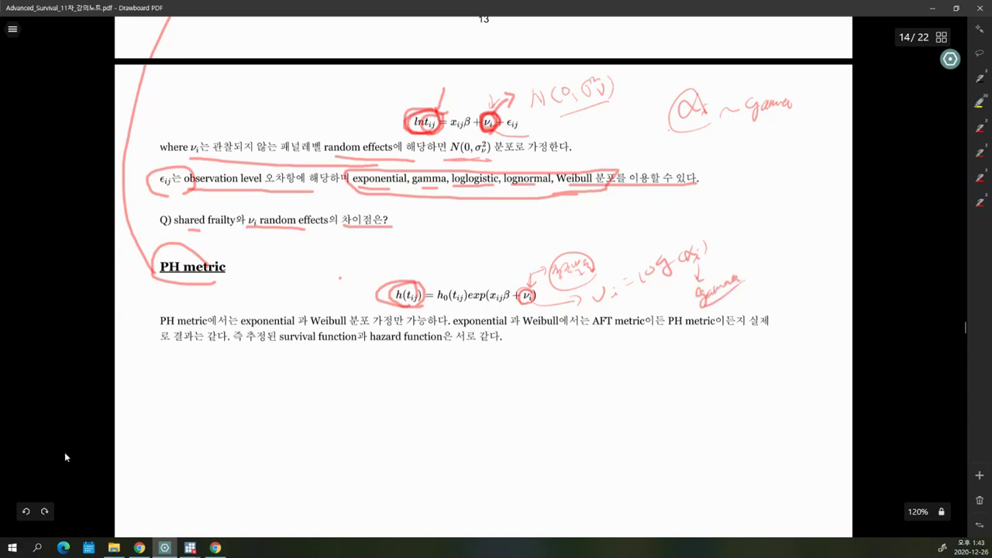
# Box the exponential and Weibull assumption and underline the key terms in the paragraph under the PH metric equation.
pyautogui.moveTo(160, 327)
pyautogui.mouseDown()
pyautogui.moveTo(398, 327)
pyautogui.moveTo(448, 314)
pyautogui.moveTo(245, 313)
pyautogui.moveTo(248, 331)
pyautogui.mouseUp()
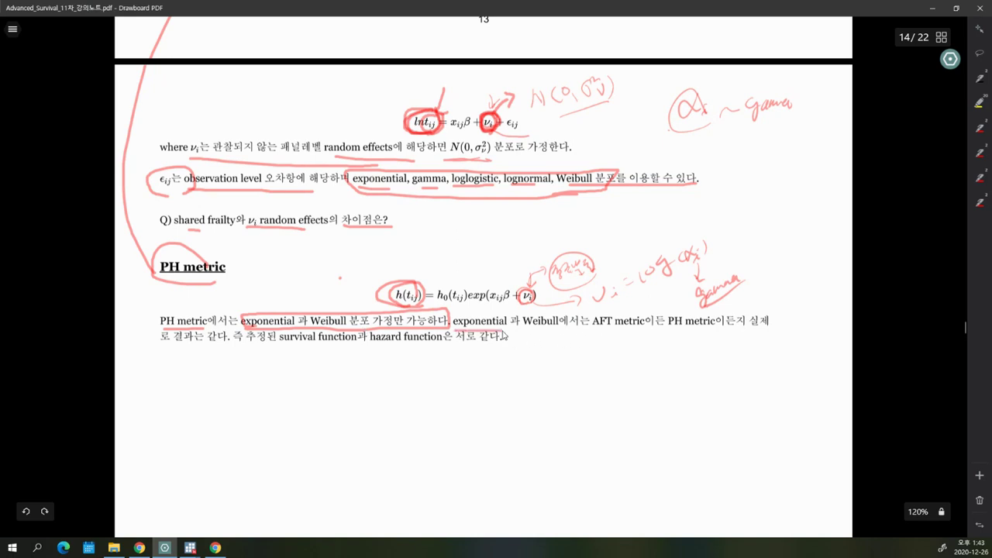
pyautogui.moveTo(524, 329); pyautogui.dragTo(714, 326)
pyautogui.moveTo(168, 349); pyautogui.dragTo(500, 348)
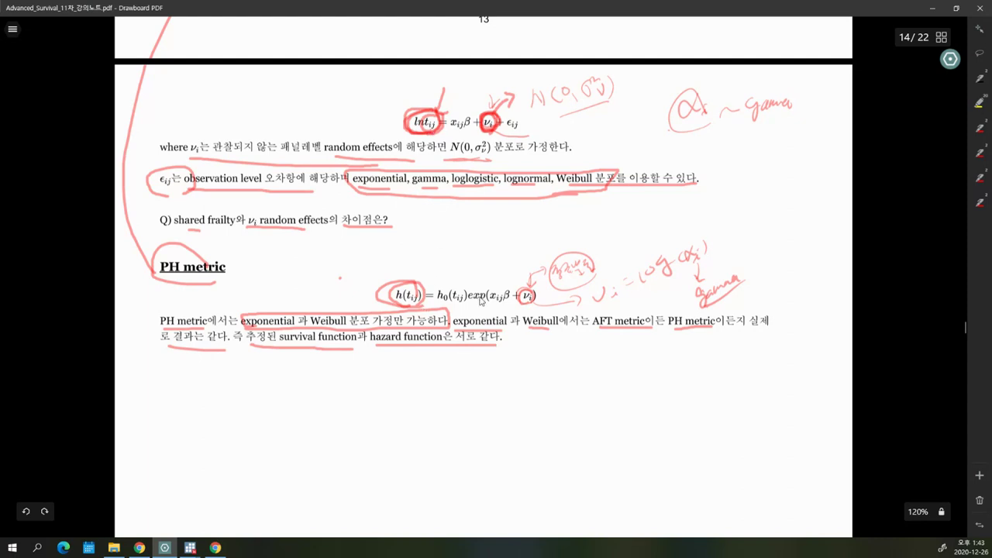
# Draw a red box around the xtset patient command on page 15.
pyautogui.scroll(-5, 480, 300)
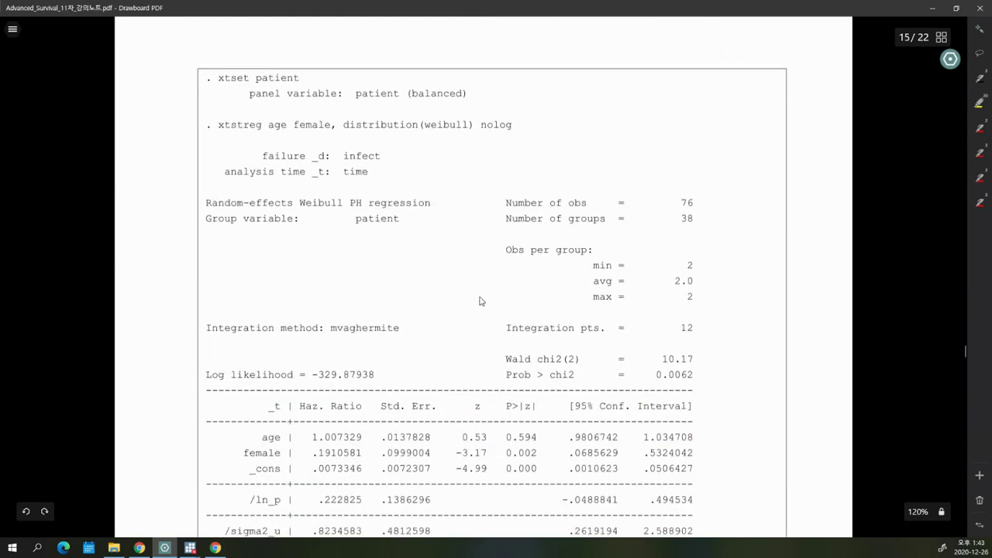
pyautogui.moveTo(219, 85)
pyautogui.mouseDown()
pyautogui.moveTo(314, 74)
pyautogui.moveTo(222, 71)
pyautogui.moveTo(213, 83)
pyautogui.mouseUp()
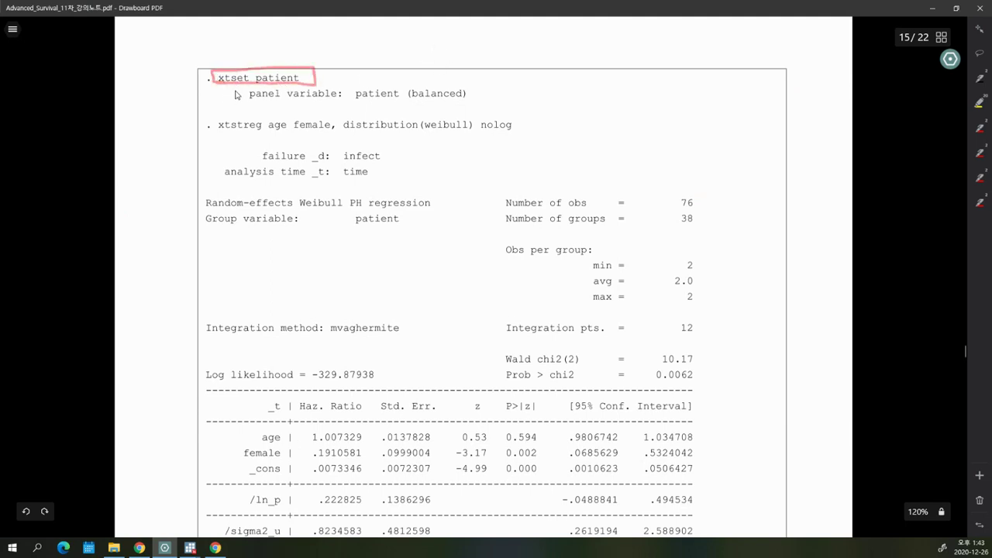
# Switch to Stata's Do-file Editor, start an xtstreg command below xtset patient, save the file and move the window clear of the lecture notes.
pyautogui.click(190, 548)
pyautogui.click(242, 508)
pyautogui.press('Return')
pyautogui.write('xtreg')
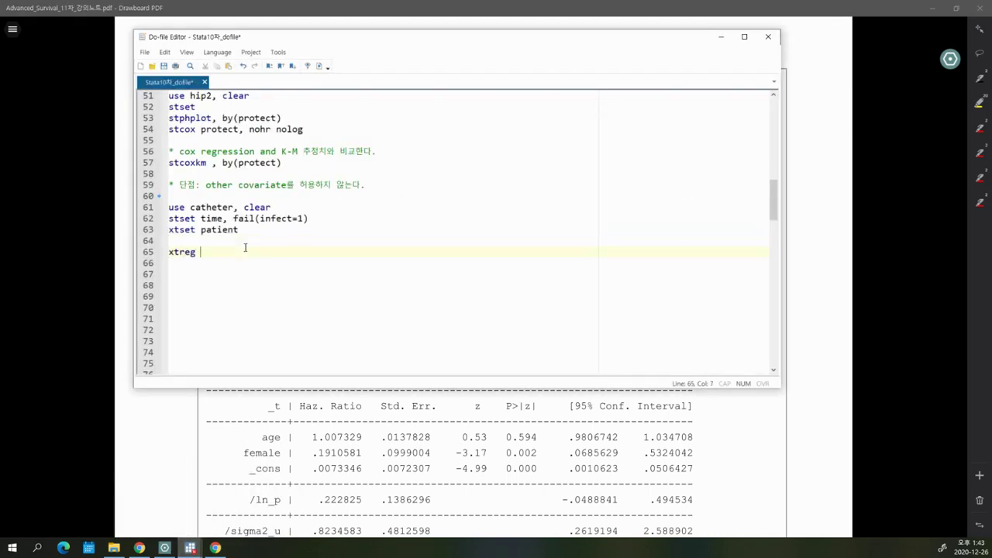
pyautogui.press('BackSpace')
pyautogui.press('BackSpace')
pyautogui.write('stre')
pyautogui.hotkey('ctrl', 's')
pyautogui.moveTo(232, 37); pyautogui.dragTo(473, 29)
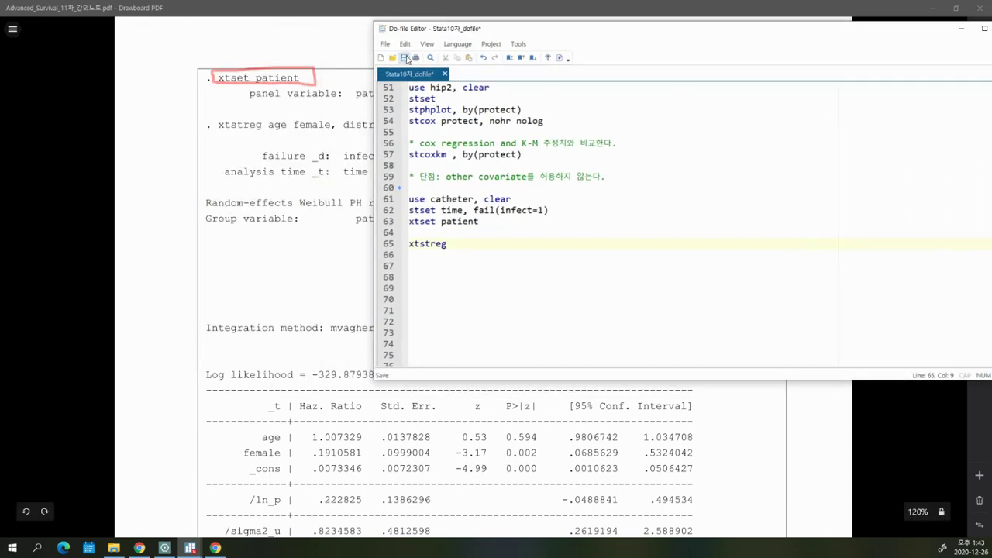
# Extend the command on line 65 to xtstreg age female, distribution(weibull).
pyautogui.click(455, 254)
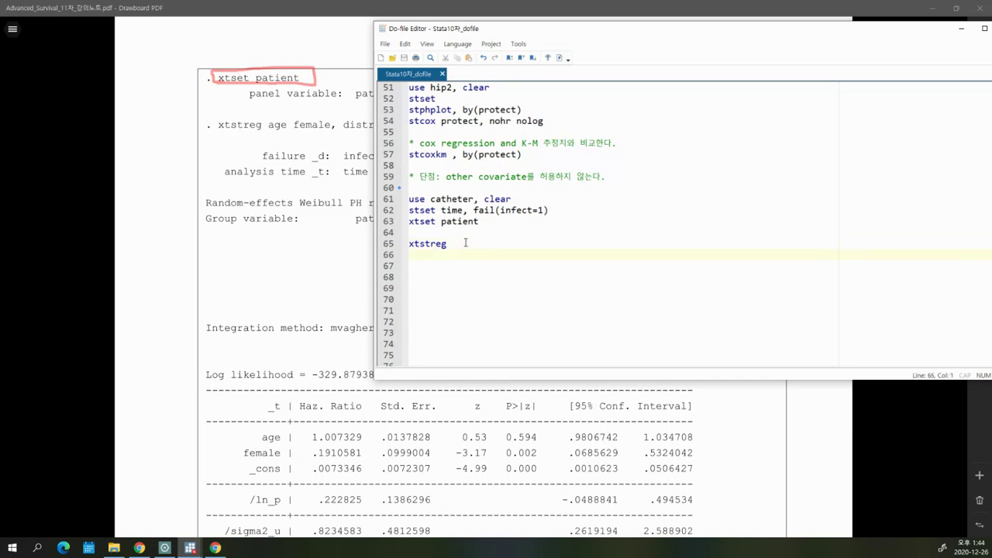
pyautogui.write('age female, distribution(')
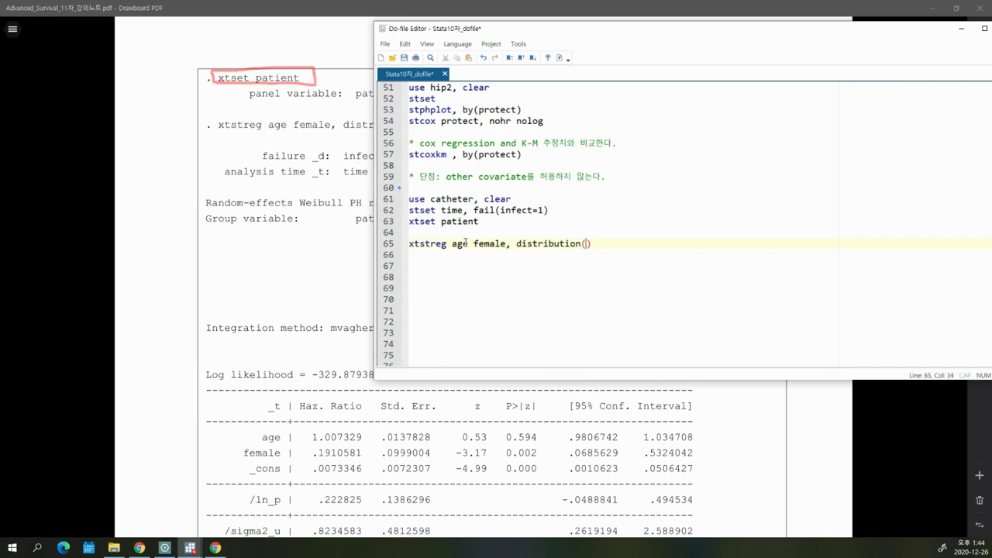
pyautogui.moveTo(473, 32); pyautogui.dragTo(515, 26)
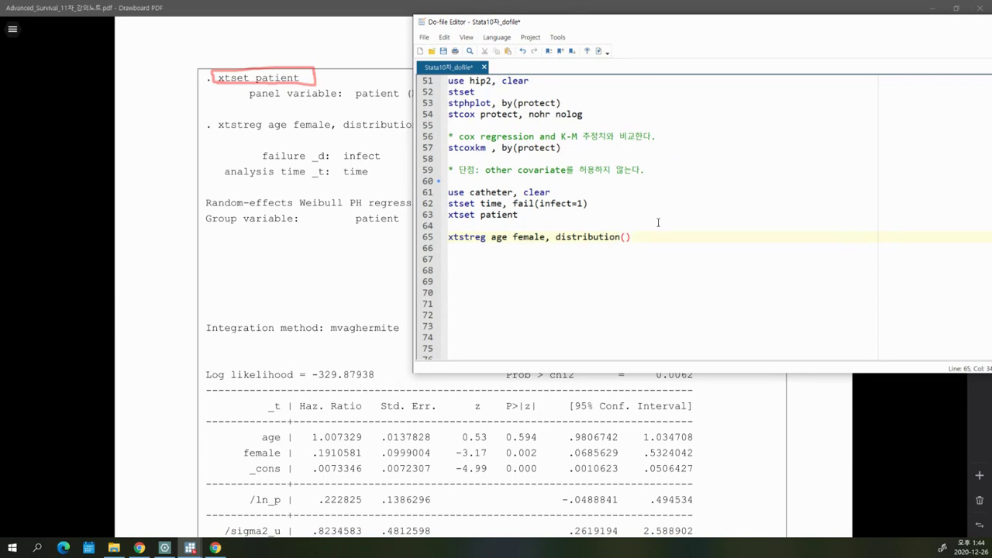
pyautogui.write('weibull)')
pyautogui.write(' tiime')
pyautogui.press('BackSpace')
pyautogui.press('BackSpace')
pyautogui.press('BackSpace')
pyautogui.write('ime')
pyautogui.press('BackSpace')
pyautogui.press('BackSpace')
pyautogui.press('BackSpace')
# Add the nolog option and the comment // PH metric to the end of the xtstreg line.
pyautogui.write('// PH')
pyautogui.press('Left')
pyautogui.press('Left')
pyautogui.write('nolog')
pyautogui.press('Down')
pyautogui.press('Left')
pyautogui.write('met')
pyautogui.press('BackSpace')
pyautogui.press('BackSpace')
pyautogui.press('BackSpace')
pyautogui.write('metric')
pyautogui.press('Down')
pyautogui.press('Down')
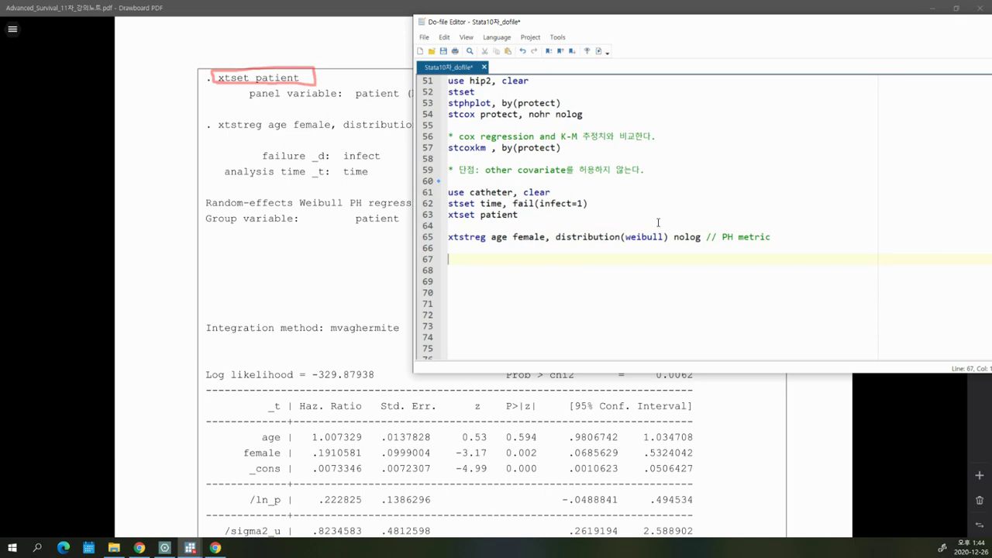
# Execute only the xtstreg line of the do-file and bring up Stata's main results window.
pyautogui.moveTo(453, 215); pyautogui.dragTo(532, 213)
pyautogui.click(470, 237)
pyautogui.moveTo(471, 237); pyautogui.dragTo(608, 239)
pyautogui.click(599, 51)
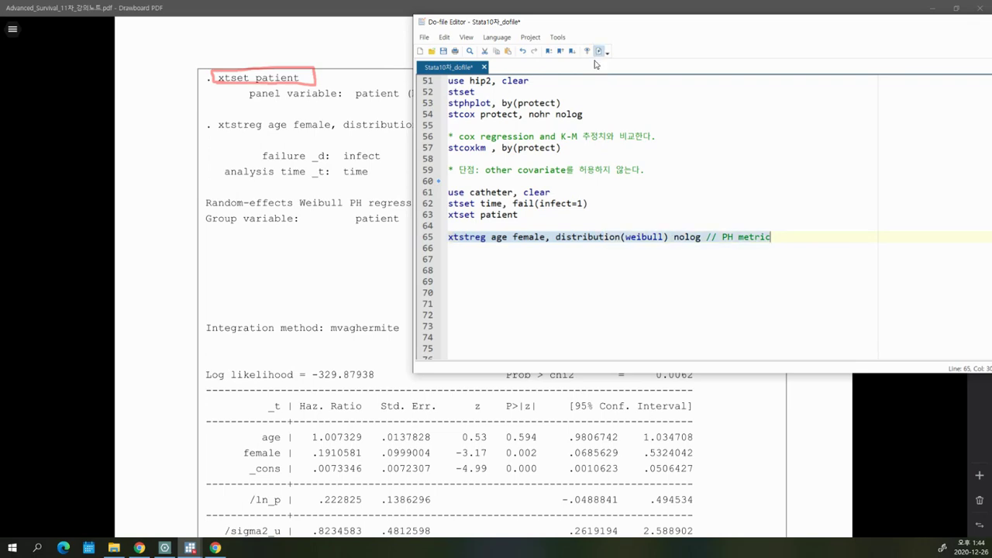
pyautogui.click(191, 548)
pyautogui.click(153, 487)
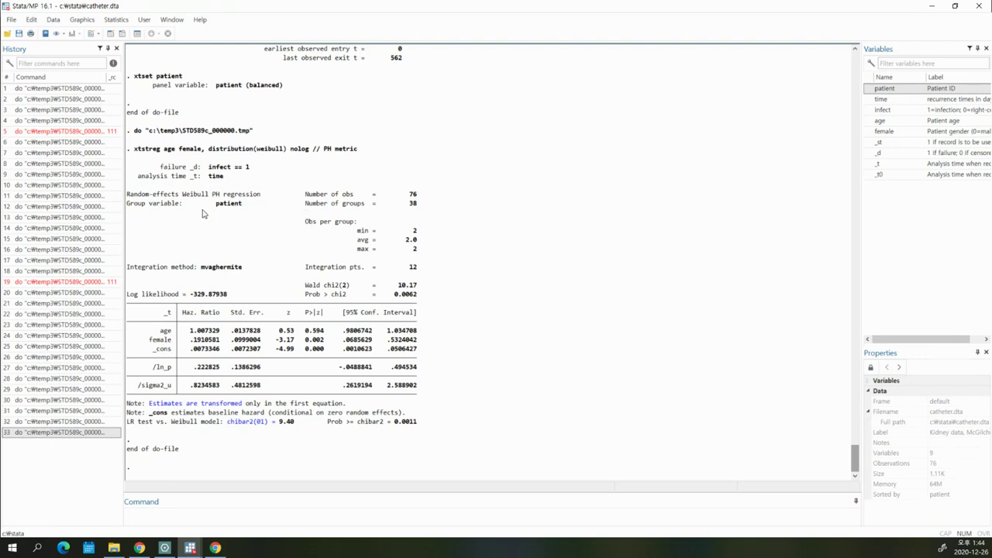
# Examine the xtstreg output header: the random-effects Weibull PH model title and the numbers of observations and groups.
pyautogui.moveTo(132, 198); pyautogui.dragTo(277, 199)
pyautogui.moveTo(212, 195); pyautogui.dragTo(262, 196)
pyautogui.moveTo(325, 149); pyautogui.dragTo(357, 149)
pyautogui.moveTo(127, 194); pyautogui.dragTo(184, 197)
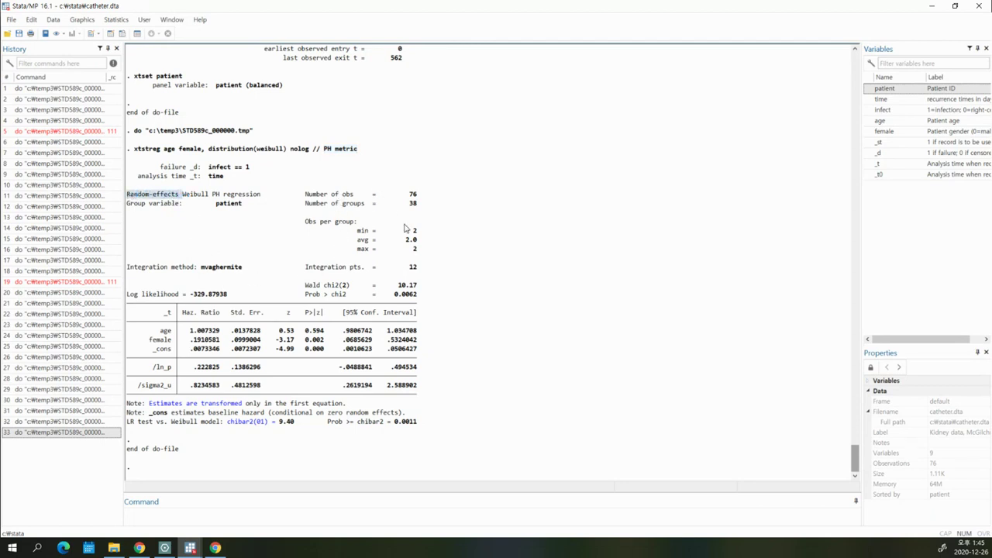
pyautogui.moveTo(404, 195)
pyautogui.mouseDown()
pyautogui.moveTo(418, 196)
pyautogui.moveTo(405, 205)
pyautogui.mouseUp()
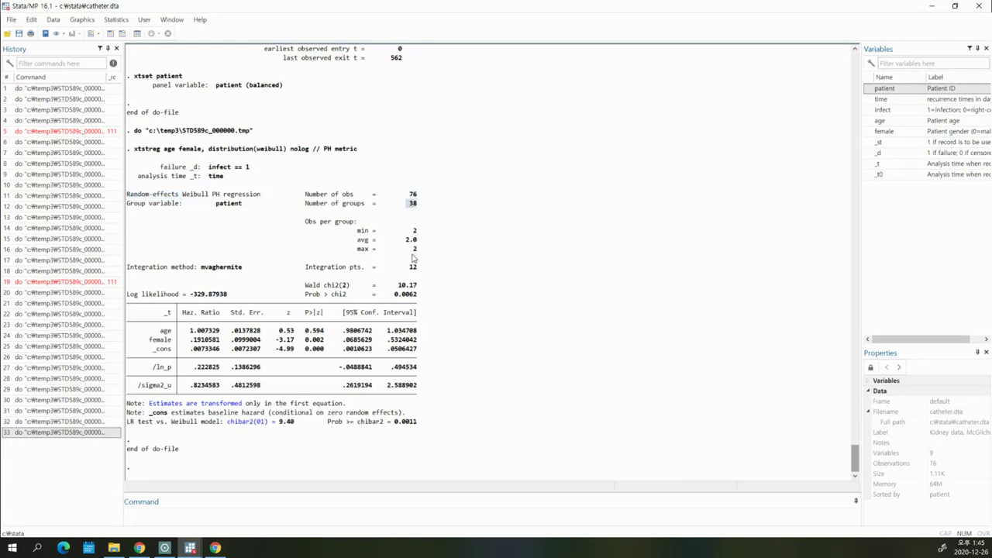
# Examine the hazard ratios of the covariates and the /ln_p row in the xtstreg coefficient table.
pyautogui.moveTo(175, 332); pyautogui.dragTo(220, 333)
pyautogui.click(193, 548)
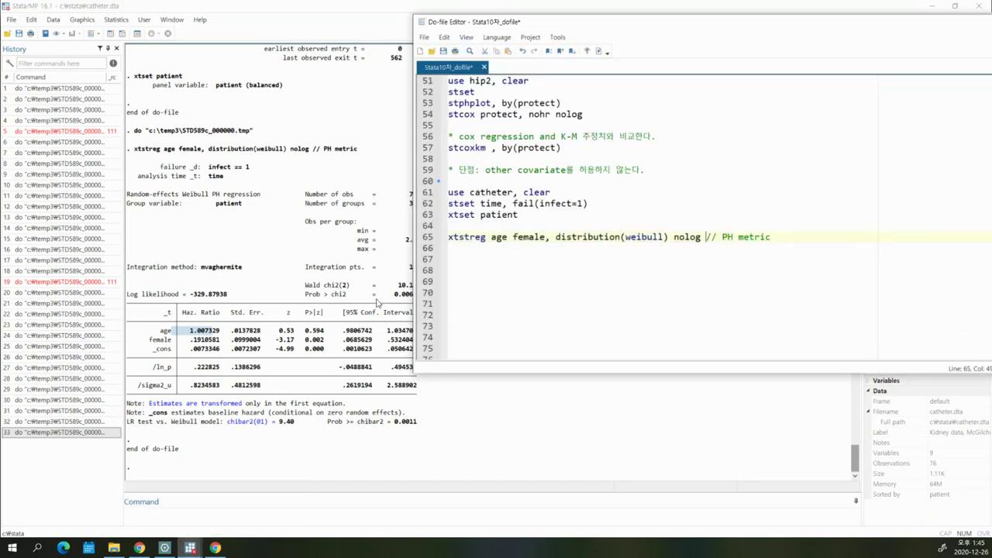
pyautogui.click(188, 317)
pyautogui.click(205, 348)
pyautogui.tripleClick(205, 347)
pyautogui.click(205, 347)
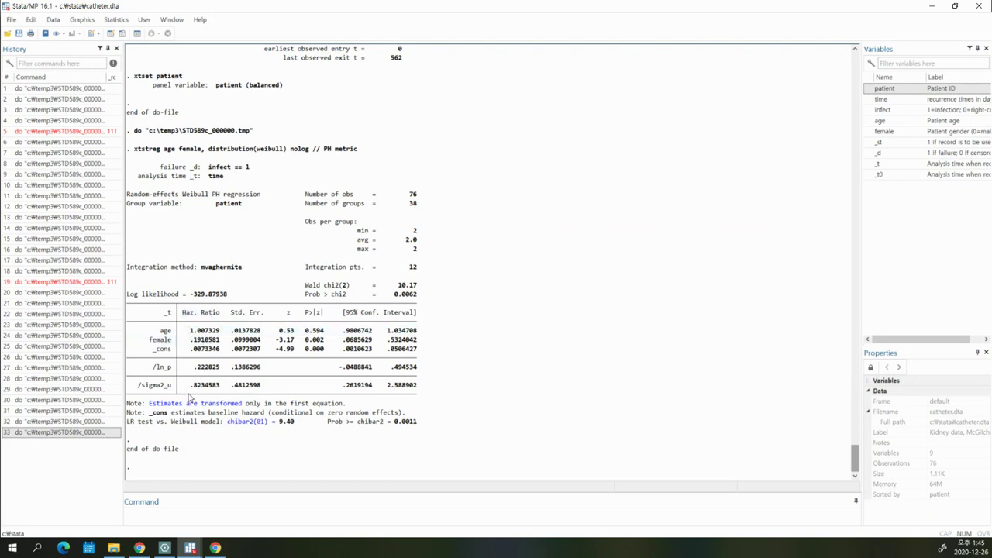
pyautogui.moveTo(153, 372); pyautogui.dragTo(275, 374)
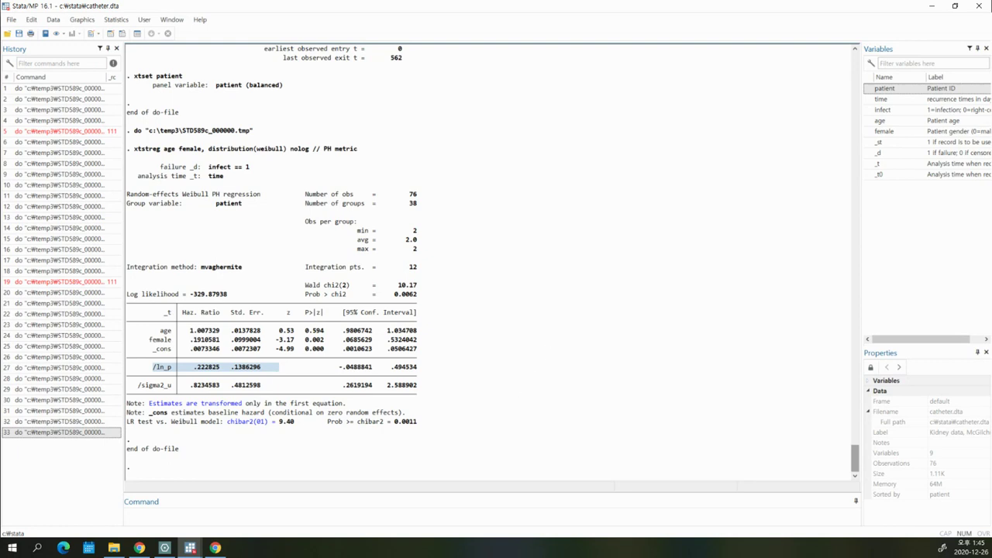
# Switch to Drawboard PDF and sketch axes with one steep and two flatter curves beside the output, noting p> and p<.
pyautogui.click(165, 548)
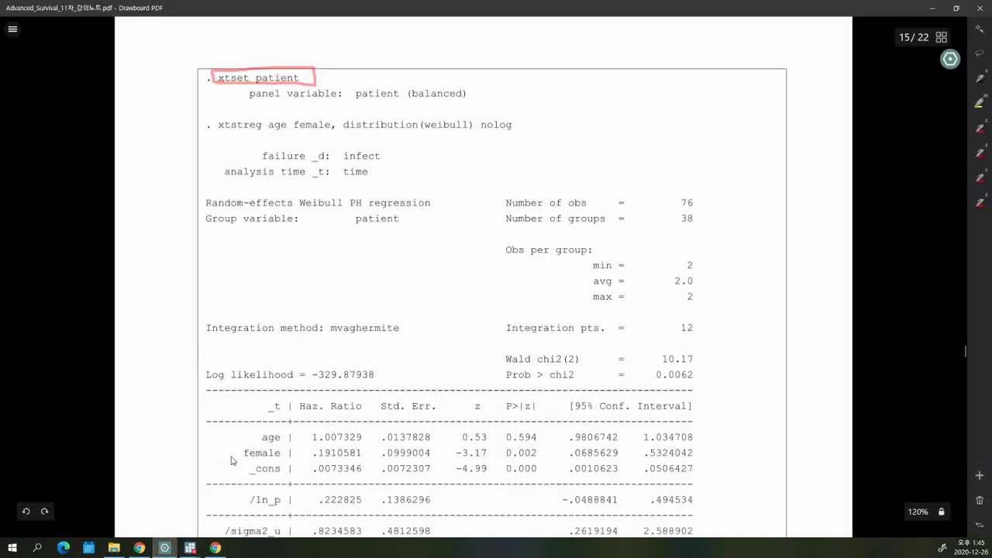
pyautogui.moveTo(578, 103); pyautogui.dragTo(748, 172)
pyautogui.moveTo(749, 148)
pyautogui.mouseDown()
pyautogui.moveTo(758, 159)
pyautogui.moveTo(773, 155)
pyautogui.mouseUp()
pyautogui.moveTo(600, 165); pyautogui.dragTo(659, 83)
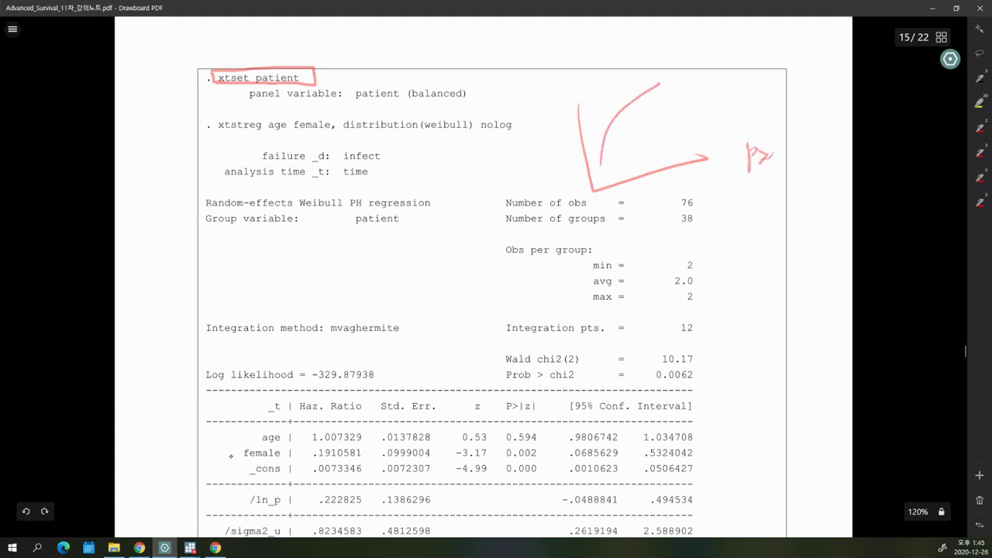
pyautogui.moveTo(750, 188); pyautogui.dragTo(749, 208)
pyautogui.moveTo(767, 186); pyautogui.dragTo(762, 196)
pyautogui.moveTo(601, 165); pyautogui.dragTo(698, 136)
pyautogui.moveTo(608, 169); pyautogui.dragTo(688, 158)
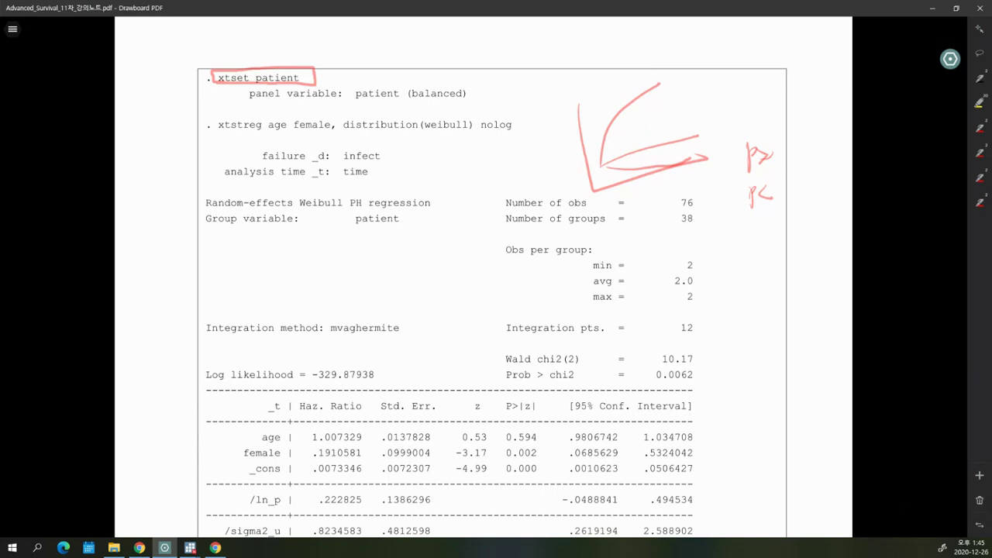
# Return to Stata and compute the Weibull shape parameter from the /ln_p estimate with di exp(0.22).
pyautogui.click(941, 7)
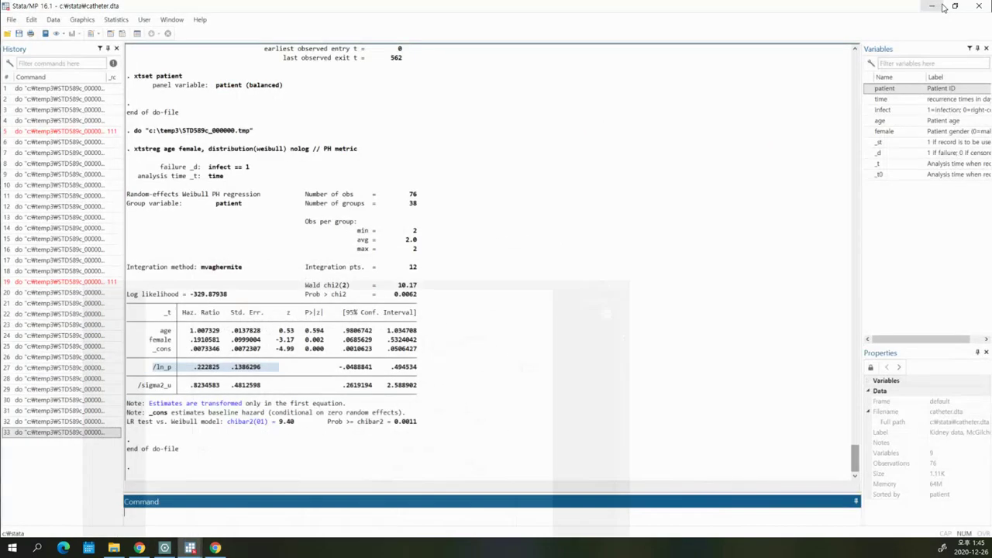
pyautogui.click(193, 369)
pyautogui.moveTo(205, 371); pyautogui.dragTo(218, 371)
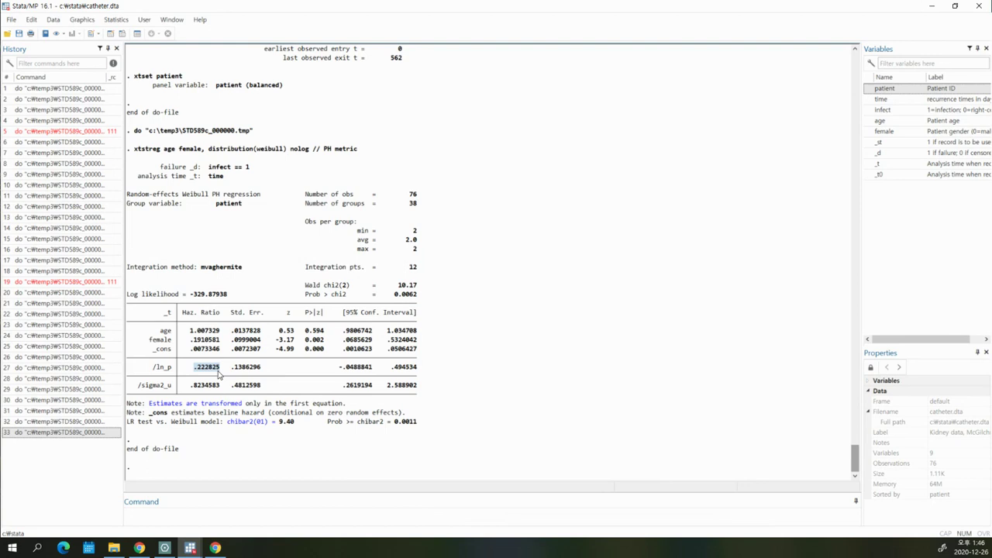
pyautogui.click(164, 521)
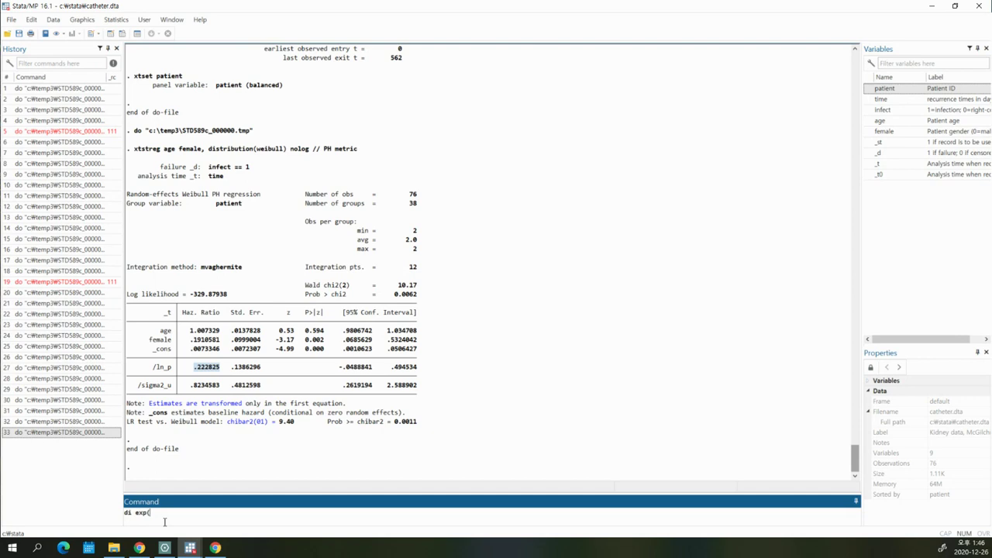
pyautogui.write('di exp(0.22)')
pyautogui.press('Return')
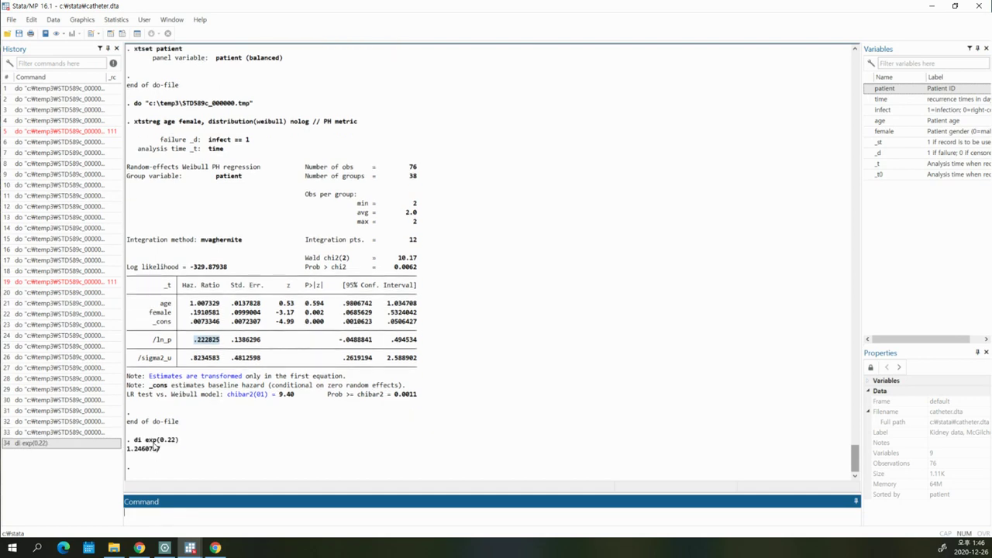
pyautogui.moveTo(164, 451); pyautogui.dragTo(129, 457)
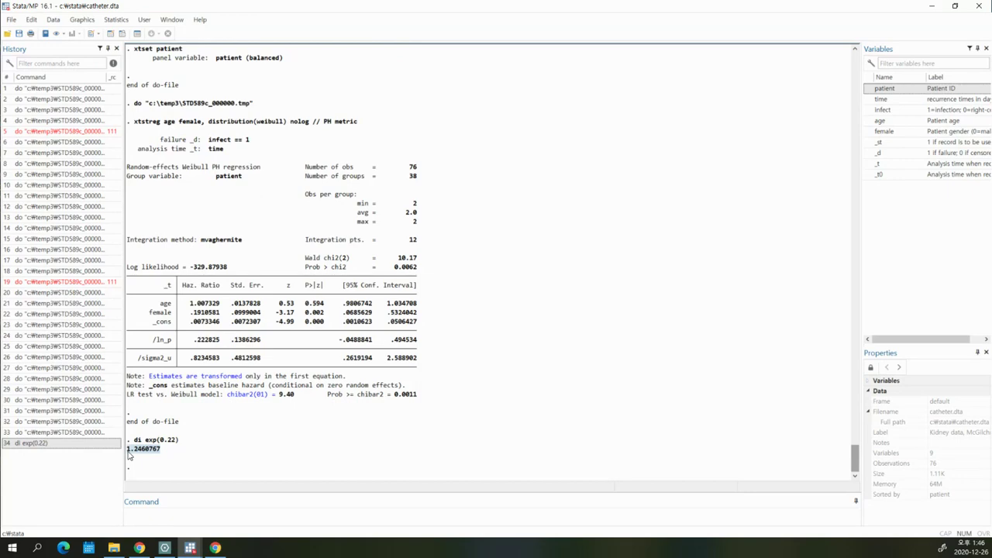
# Switch back to Drawboard PDF, then circle and retrace the steep curve in the hazard sketch.
pyautogui.click(190, 548)
pyautogui.click(247, 515)
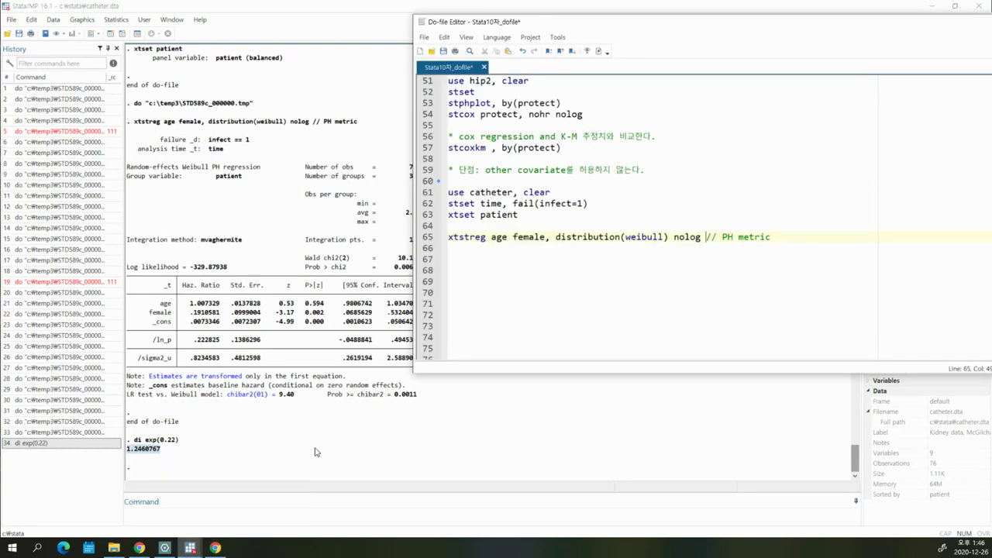
pyautogui.click(165, 548)
pyautogui.moveTo(633, 113)
pyautogui.mouseDown()
pyautogui.moveTo(618, 101)
pyautogui.moveTo(634, 116)
pyautogui.mouseUp()
pyautogui.moveTo(608, 167)
pyautogui.mouseDown()
pyautogui.moveTo(620, 130)
pyautogui.moveTo(659, 92)
pyautogui.mouseUp()
pyautogui.moveTo(601, 164); pyautogui.dragTo(648, 81)
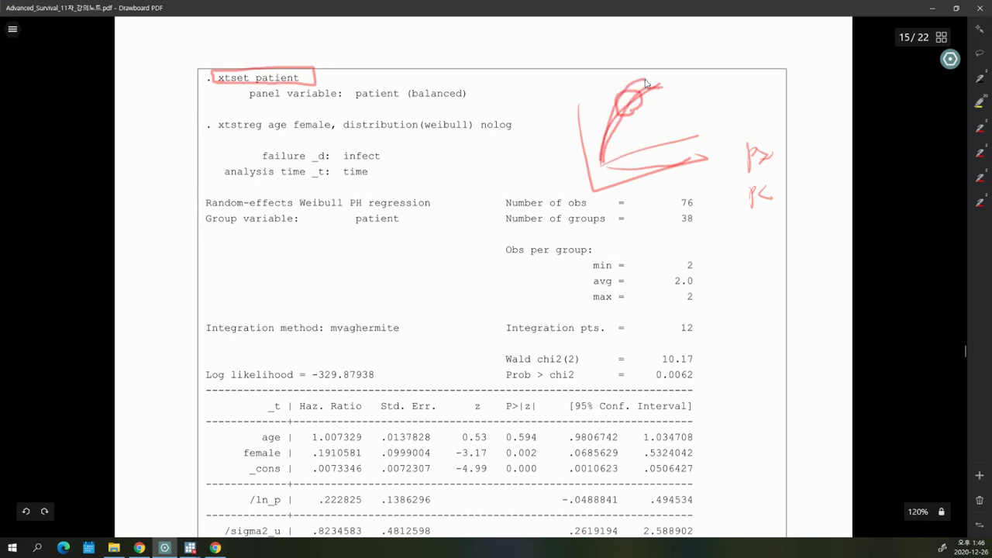
# Return to Stata and inspect the /ln_p and /sigma2_u rows of the xtstreg table.
pyautogui.click(933, 11)
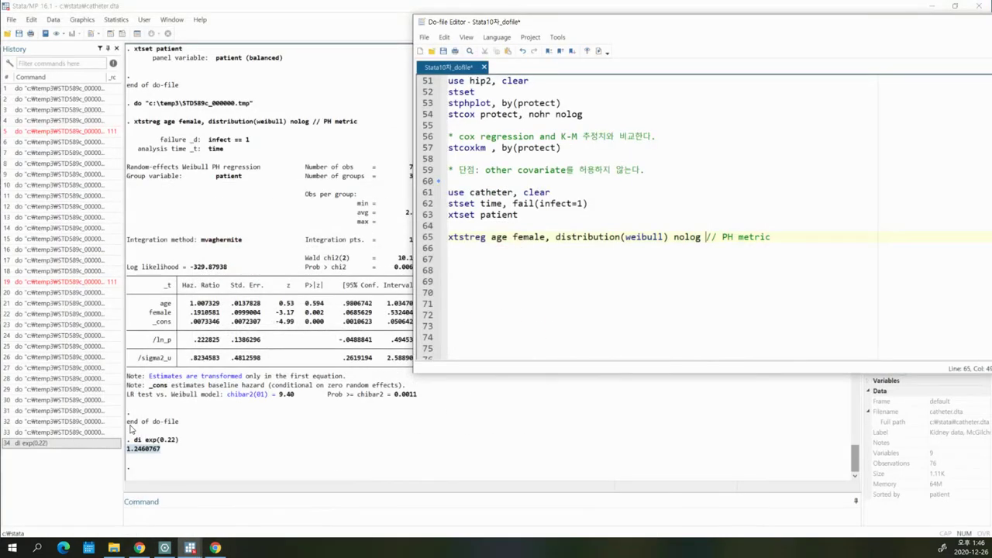
pyautogui.moveTo(178, 339); pyautogui.dragTo(230, 343)
pyautogui.click(187, 371)
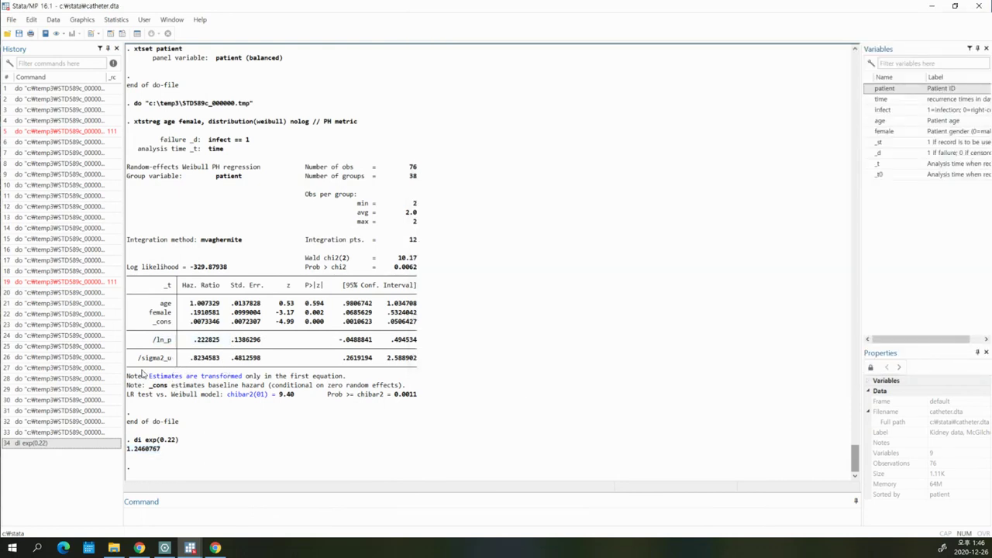
pyautogui.moveTo(138, 358); pyautogui.dragTo(232, 361)
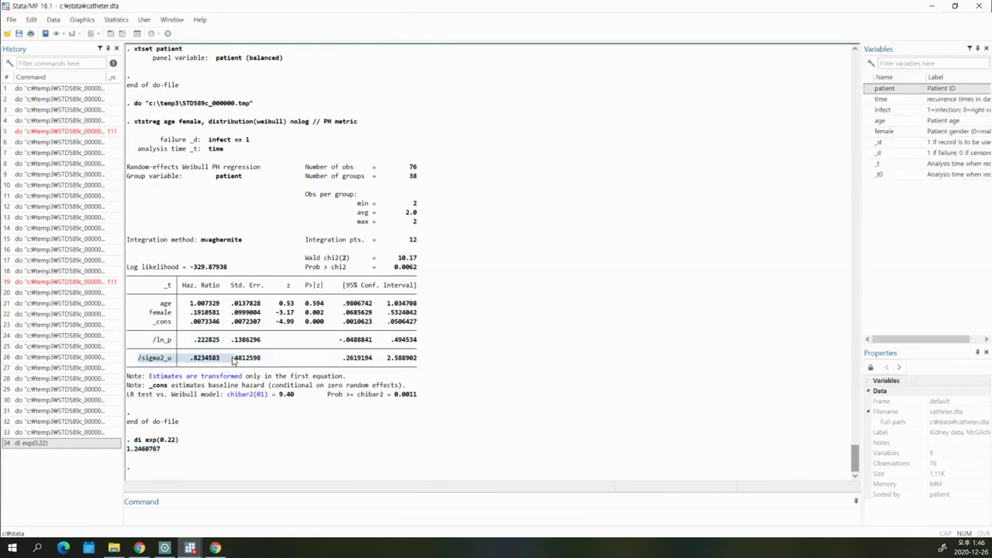
# Switch to Drawboard PDF and circle the variance σ²_ν in N(0, σ²_ν) on page 14, adding an arrow.
pyautogui.click(164, 548)
pyautogui.scroll(3, 471, 246)
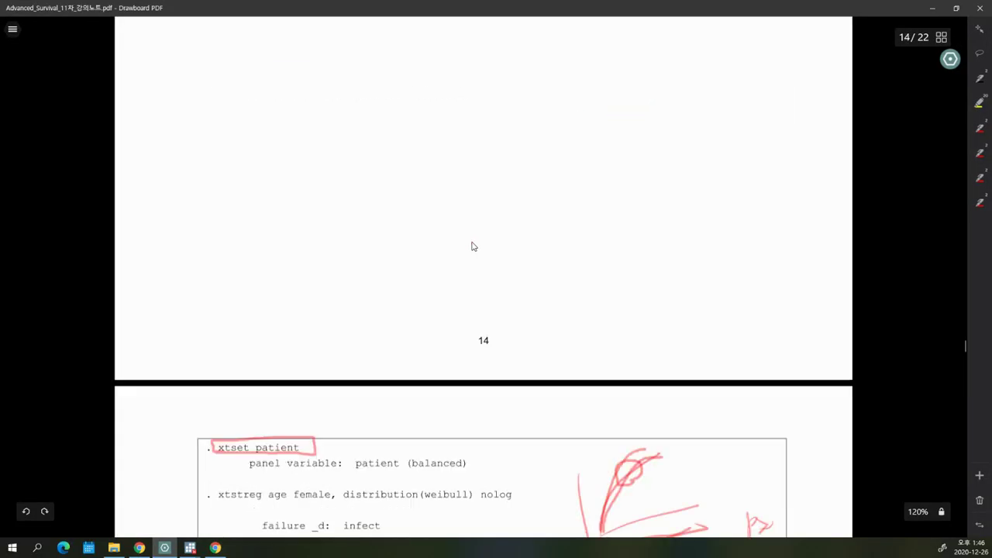
pyautogui.moveTo(472, 114)
pyautogui.mouseDown()
pyautogui.moveTo(475, 94)
pyautogui.moveTo(491, 113)
pyautogui.moveTo(477, 115)
pyautogui.moveTo(510, 122)
pyautogui.mouseUp()
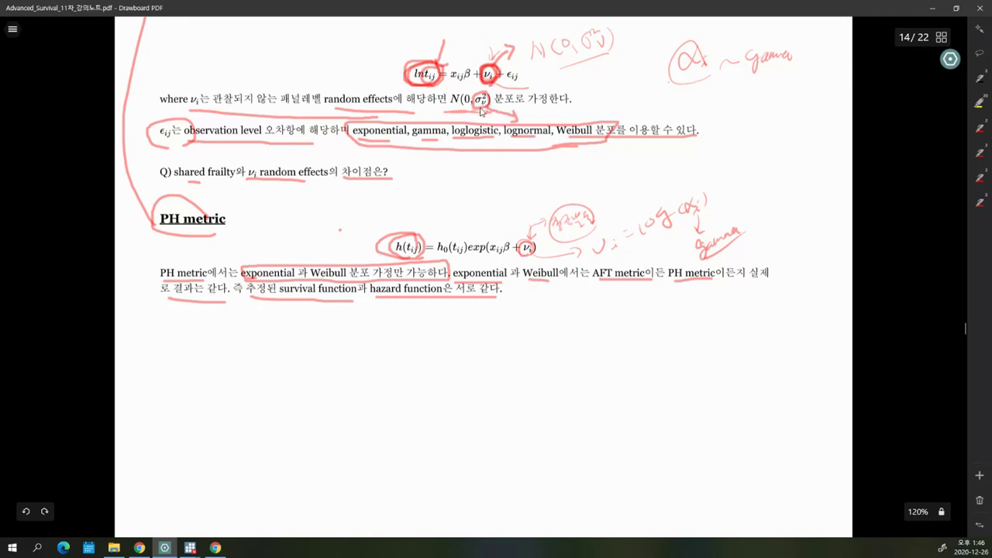
# Return to Stata and examine the /sigma2_u estimate and its 95% confidence interval.
pyautogui.click(926, 8)
pyautogui.moveTo(187, 370); pyautogui.dragTo(422, 361)
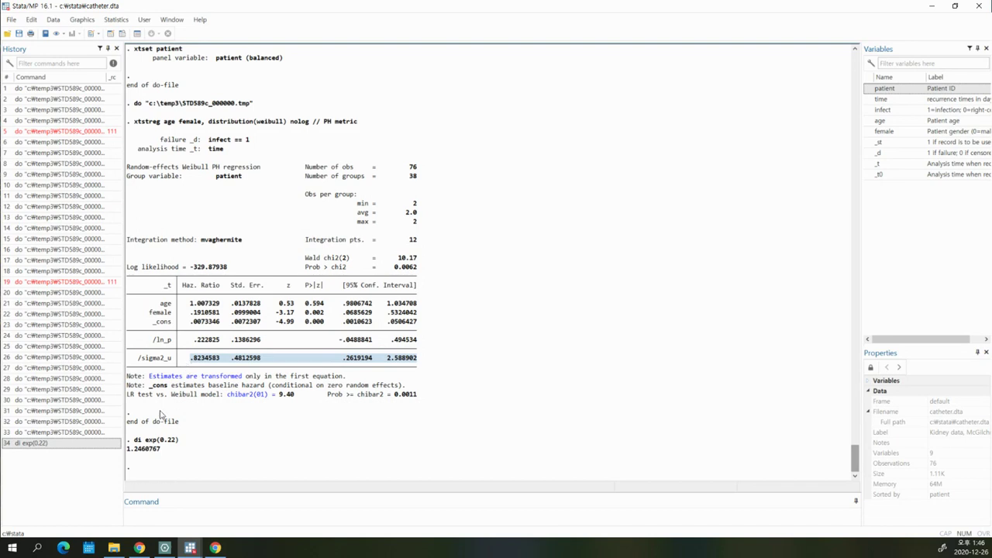
pyautogui.click(189, 367)
pyautogui.moveTo(344, 361); pyautogui.dragTo(418, 361)
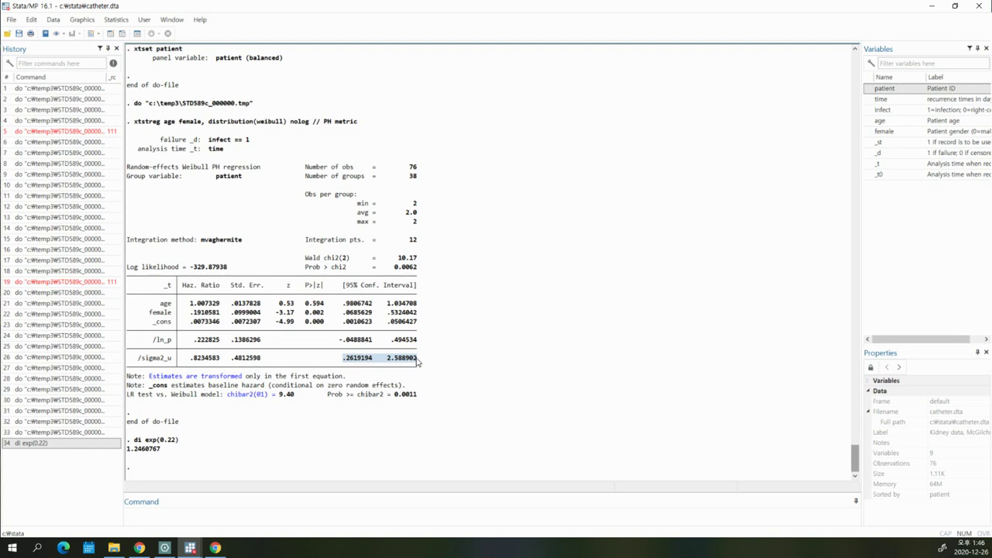
# Examine the LR test vs. Weibull model line and its p-value alongside the /sigma2_u estimate in the xtstreg output.
pyautogui.moveTo(128, 396); pyautogui.dragTo(425, 398)
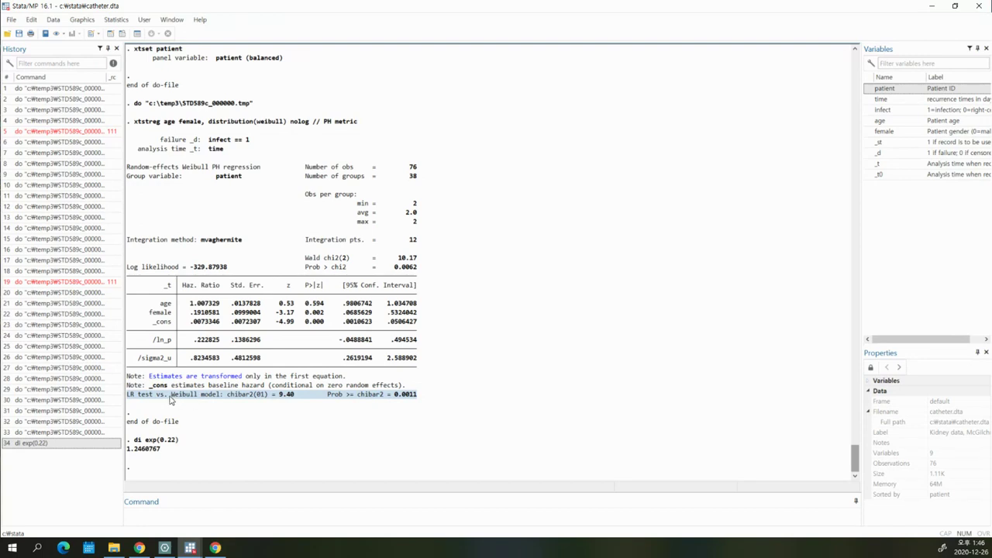
pyautogui.moveTo(171, 397); pyautogui.dragTo(219, 399)
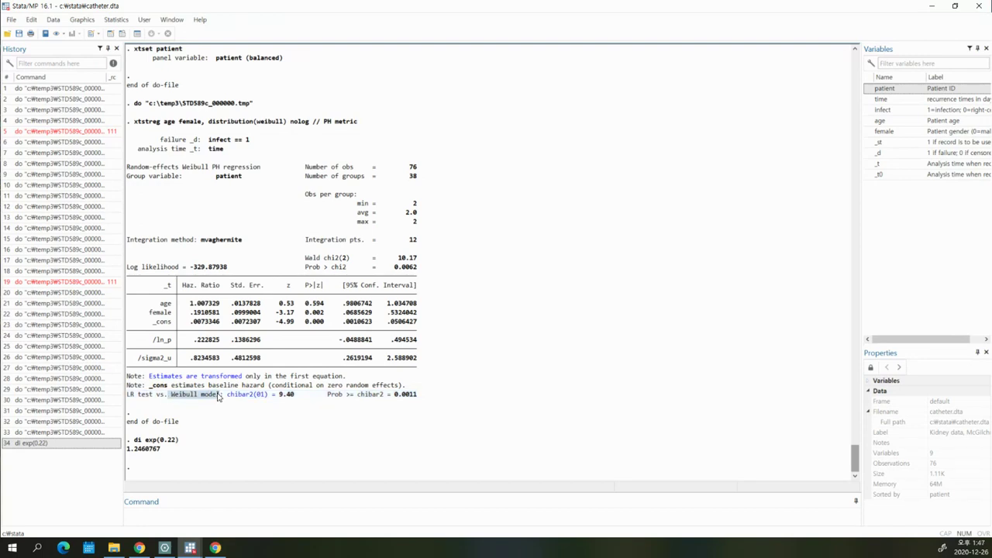
pyautogui.click(178, 398)
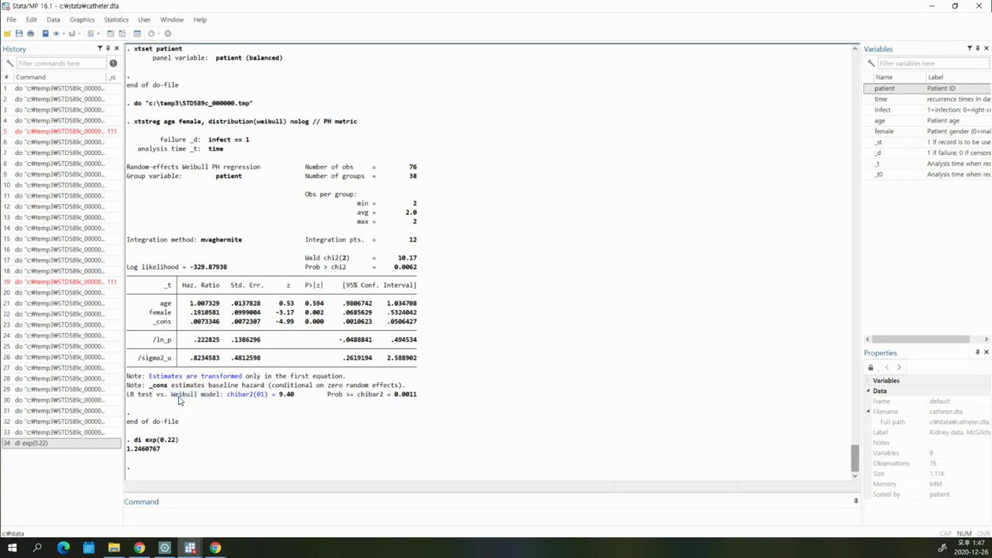
pyautogui.moveTo(225, 350); pyautogui.dragTo(236, 267)
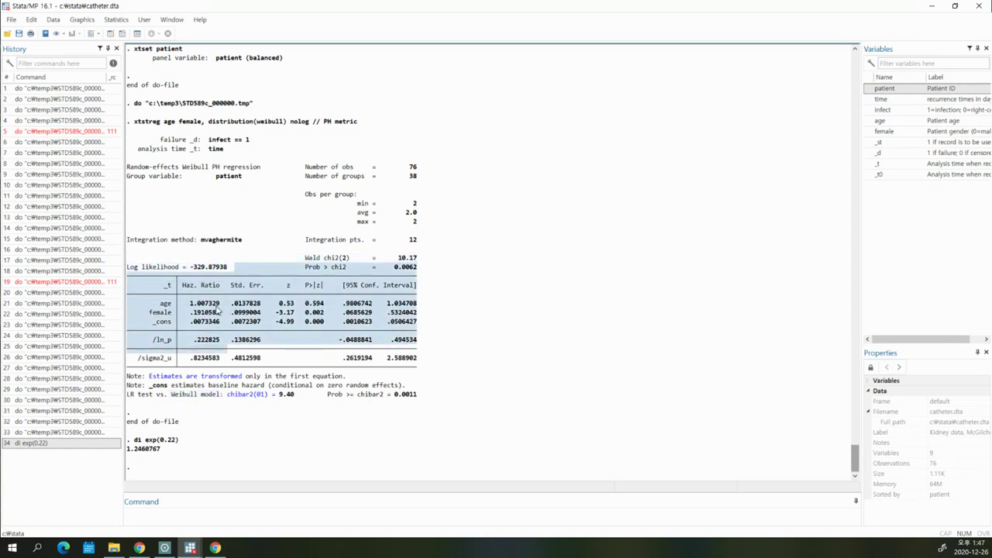
pyautogui.click(219, 309)
pyautogui.moveTo(171, 398); pyautogui.dragTo(215, 399)
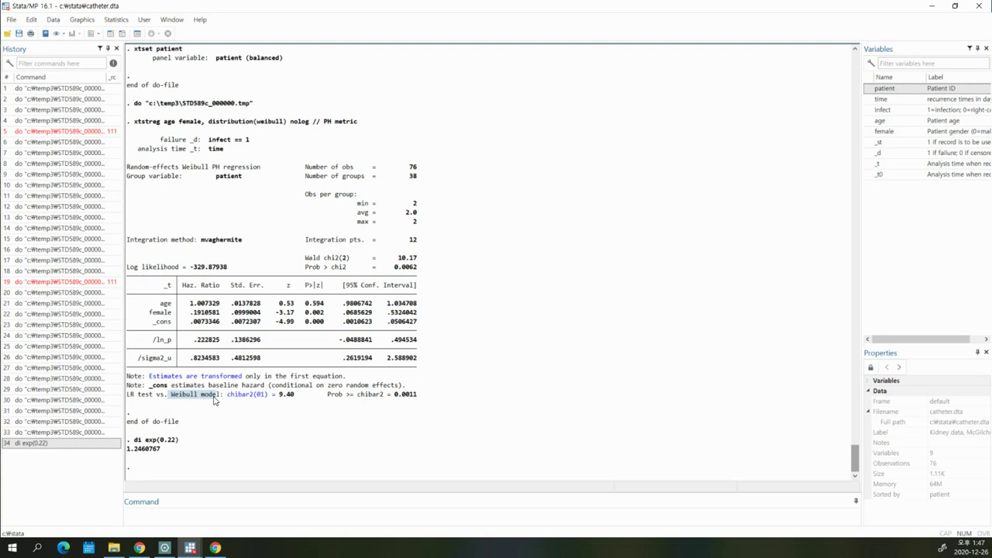
pyautogui.moveTo(189, 358); pyautogui.dragTo(225, 362)
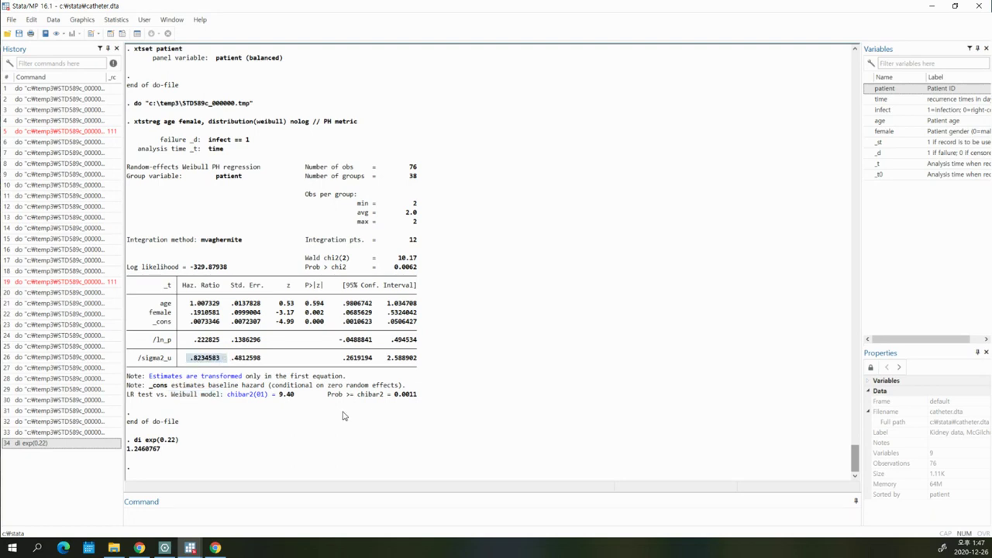
pyautogui.moveTo(328, 395); pyautogui.dragTo(422, 399)
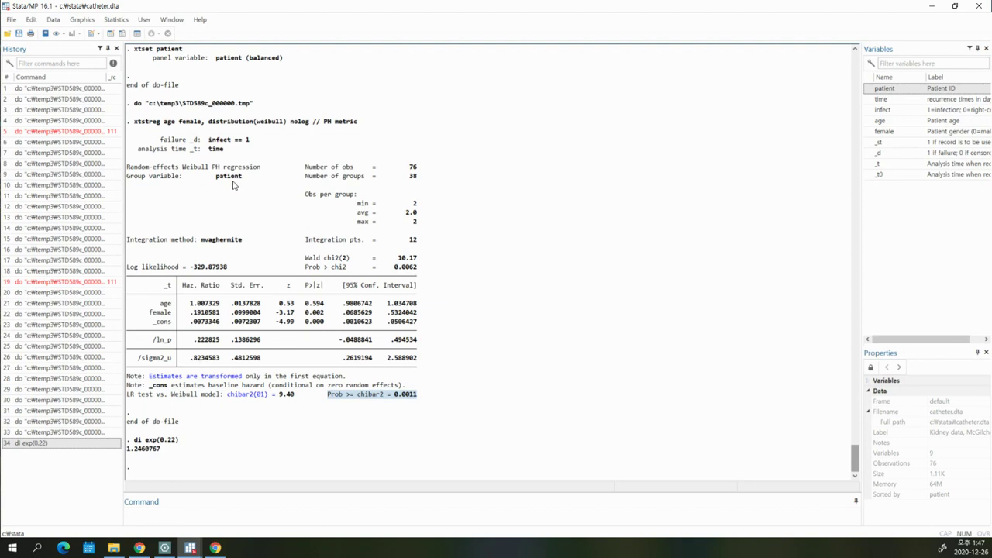
# Switch to the Do-file Editor and add the comment "* stcox, shared()???" on line 67, below the xtstreg command.
pyautogui.moveTo(190, 548)
pyautogui.click(223, 508)
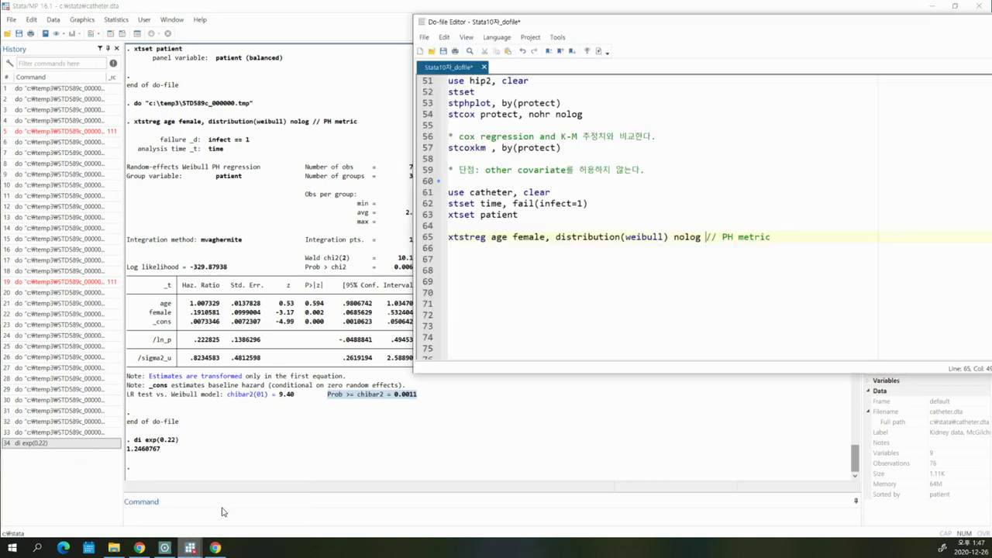
pyautogui.doubleClick(473, 236)
pyautogui.click(503, 253)
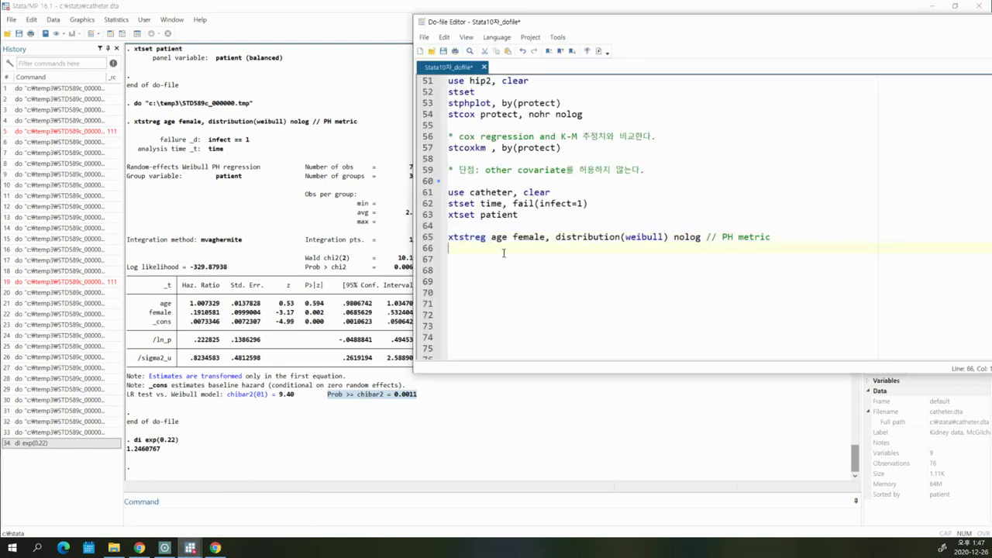
pyautogui.click(443, 51)
pyautogui.press('Return')
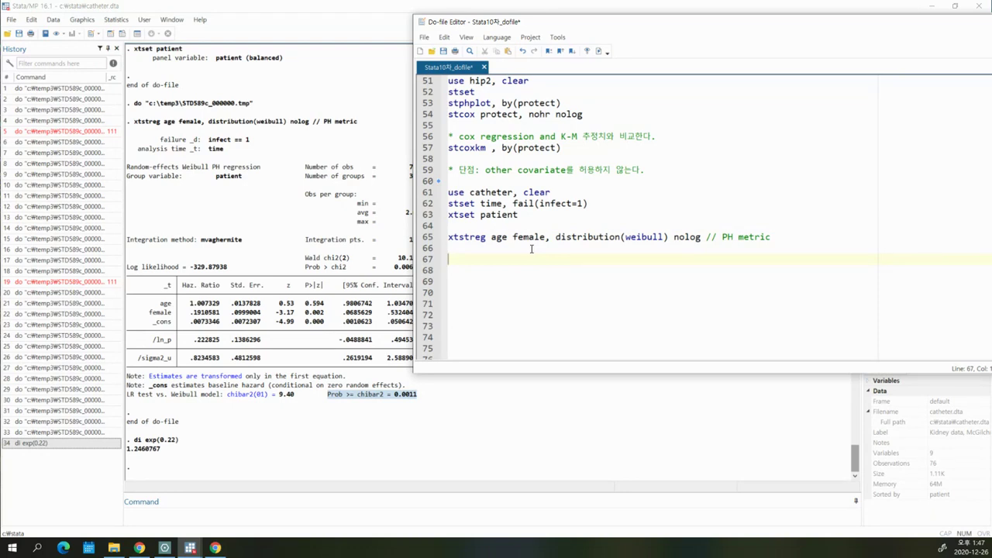
pyautogui.write('stcox, shared()???')
pyautogui.press('Return')
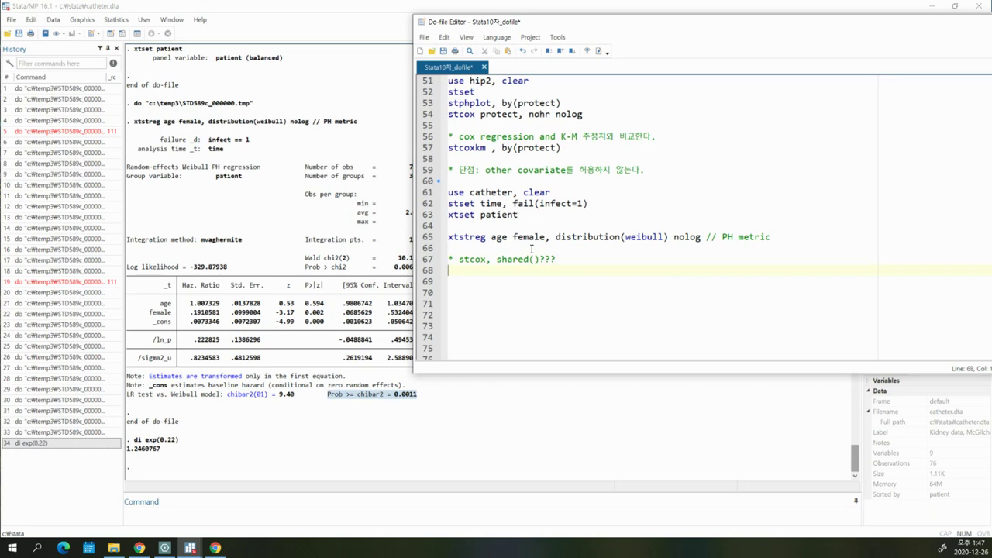
# Write the command "stcox age female, nolog shared(patient)" on the line under the stcox comment.
pyautogui.write('stcox age fe')
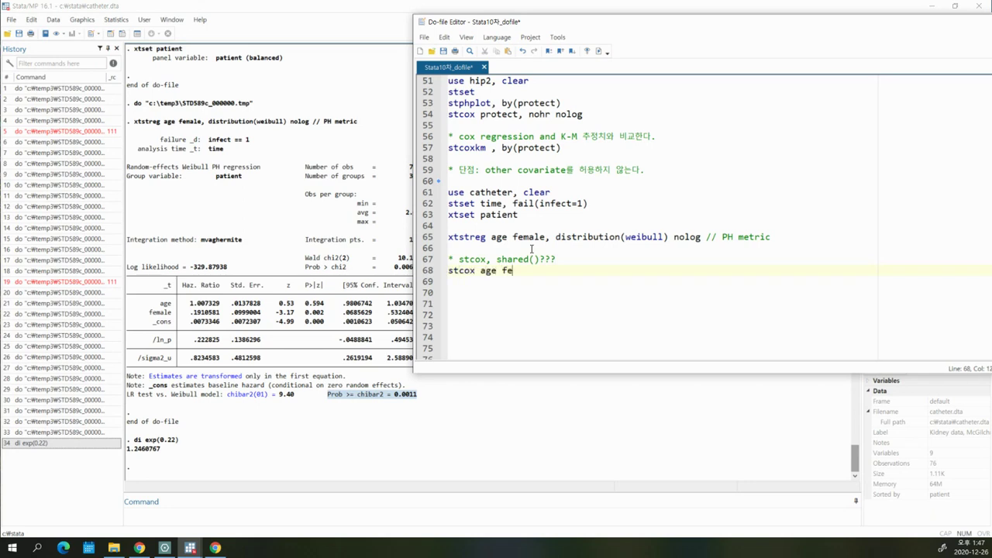
pyautogui.write('male, nolog share(')
pyautogui.write('patient')
pyautogui.press('Left')
pyautogui.press('Left')
pyautogui.press('Left')
pyautogui.press('Left')
pyautogui.press('Left')
pyautogui.press('Left')
pyautogui.press('Left')
pyautogui.press('Left')
pyautogui.write('d')
pyautogui.press('Right')
pyautogui.press('Right')
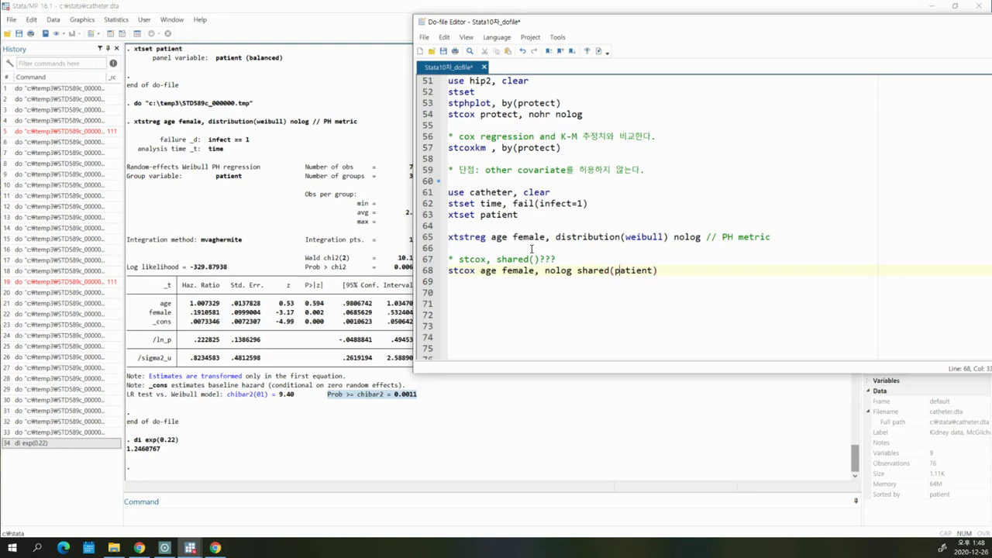
# Insert the comment "* random effects: gamma distribution" on a new line above the stcox command.
pyautogui.press('Home')
pyautogui.press('Return')
pyautogui.press('Up')
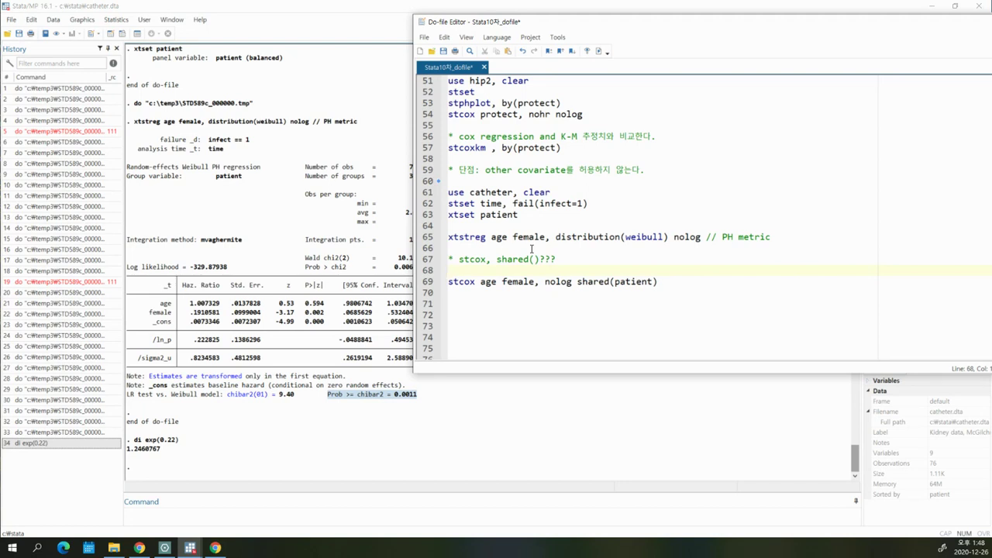
pyautogui.write('* ')
pyautogui.write('fra')
pyautogui.press('BackSpace')
pyautogui.press('BackSpace')
pyautogui.press('BackSpace')
pyautogui.write('random effects: gamm')
pyautogui.press('BackSpace')
pyautogui.write('a distribution')
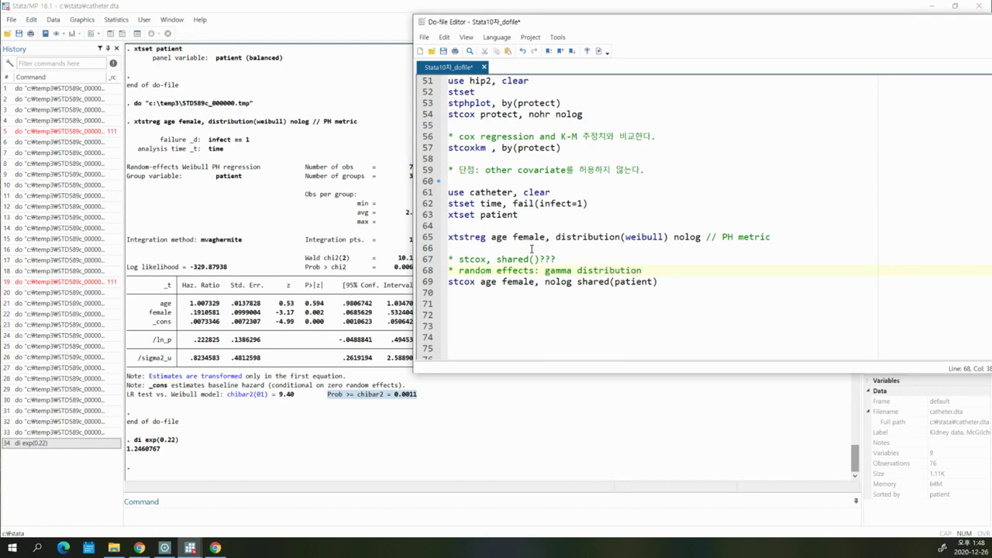
# Add the comment "* stcox : semiparametric modeling" above the stcox command and compare it with distribution(weibull) in the xtstreg line.
pyautogui.press('Return')
pyautogui.write('* ')
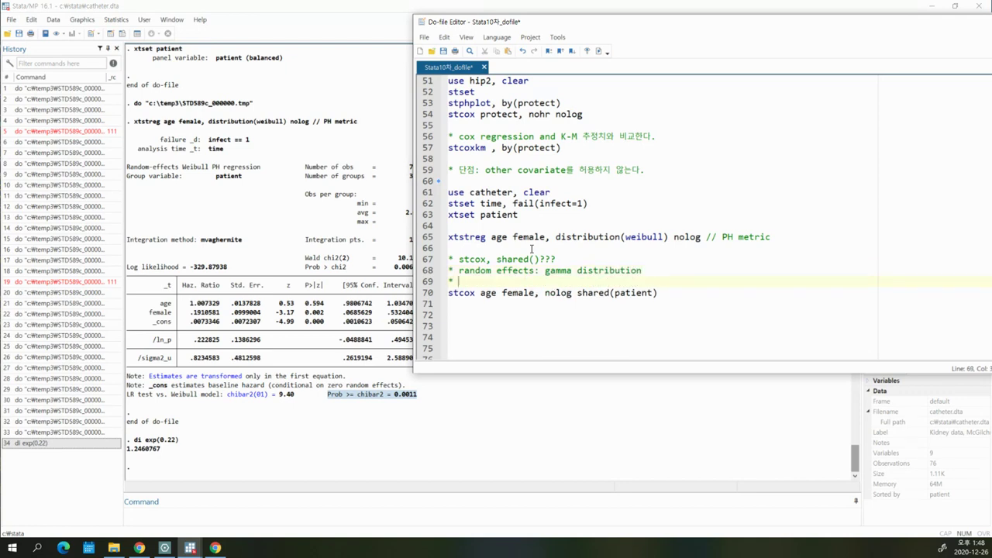
pyautogui.write('stcox : semiparametric modeling')
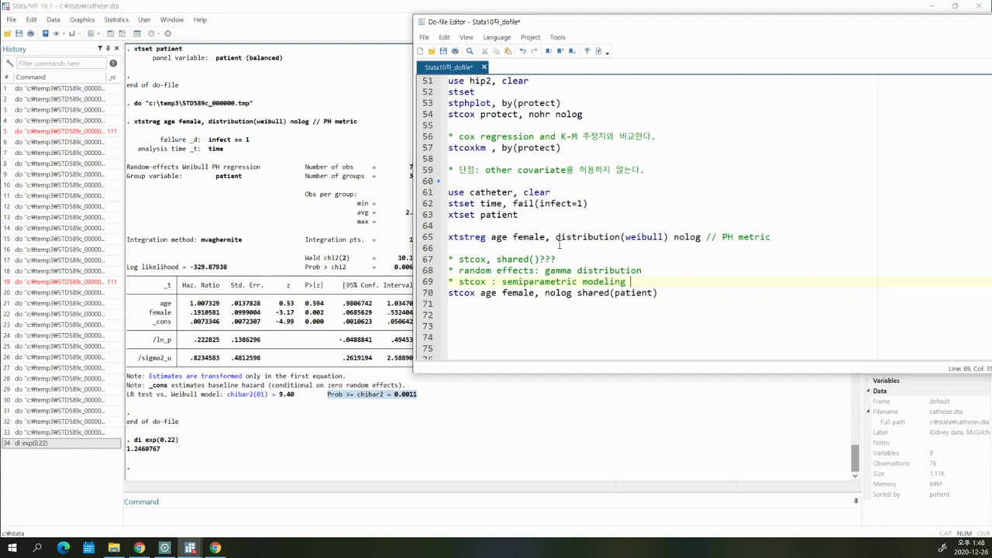
pyautogui.moveTo(556, 237); pyautogui.dragTo(663, 237)
pyautogui.moveTo(627, 281); pyautogui.dragTo(503, 281)
pyautogui.click(484, 292)
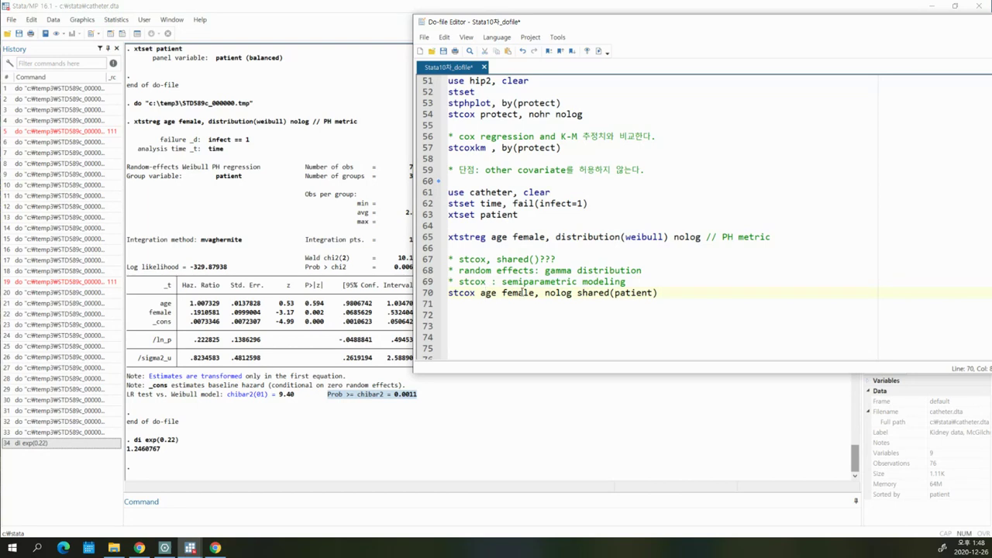
pyautogui.click(641, 282)
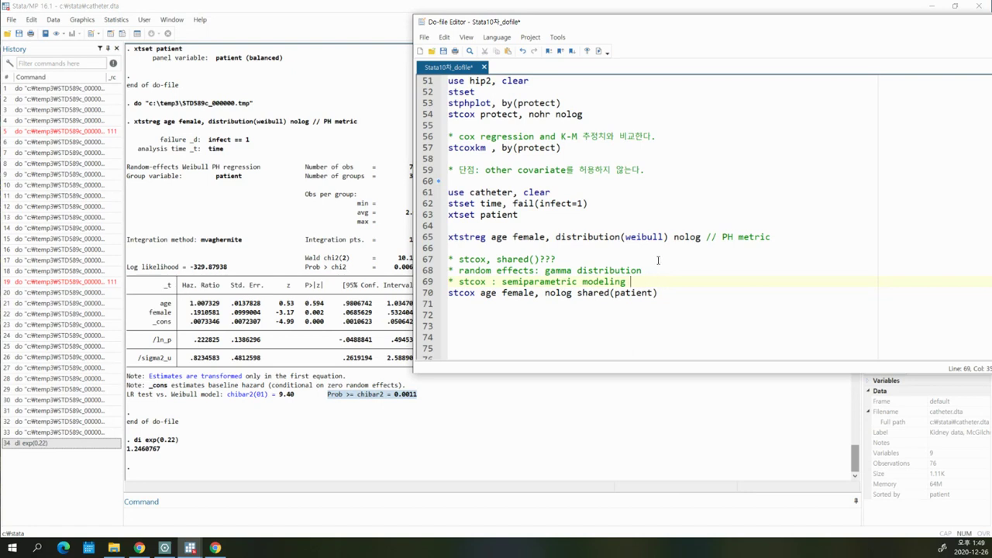
# Execute the "stcox age female, nolog shared(patient)" line and bring the Results window forward.
pyautogui.moveTo(512, 293); pyautogui.dragTo(578, 293)
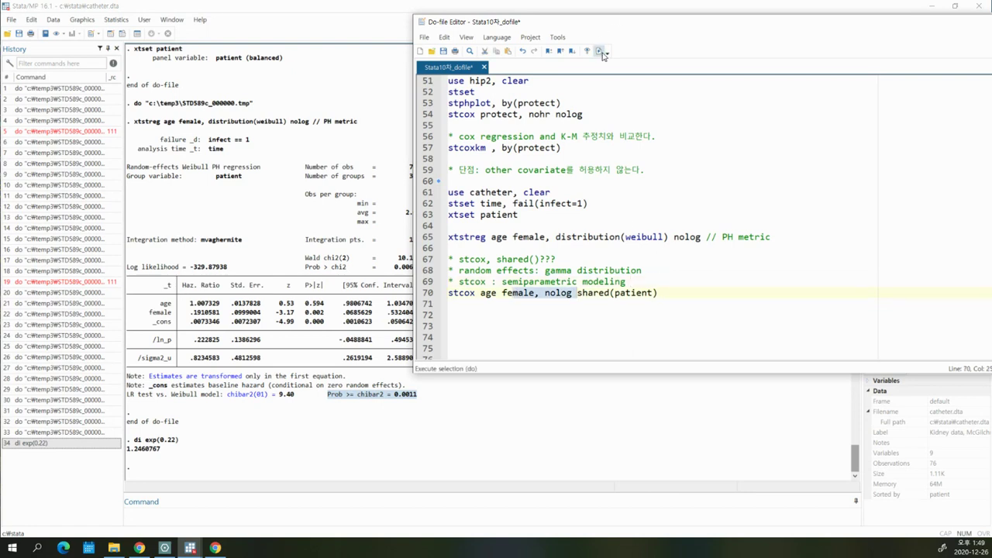
pyautogui.click(599, 52)
pyautogui.click(275, 464)
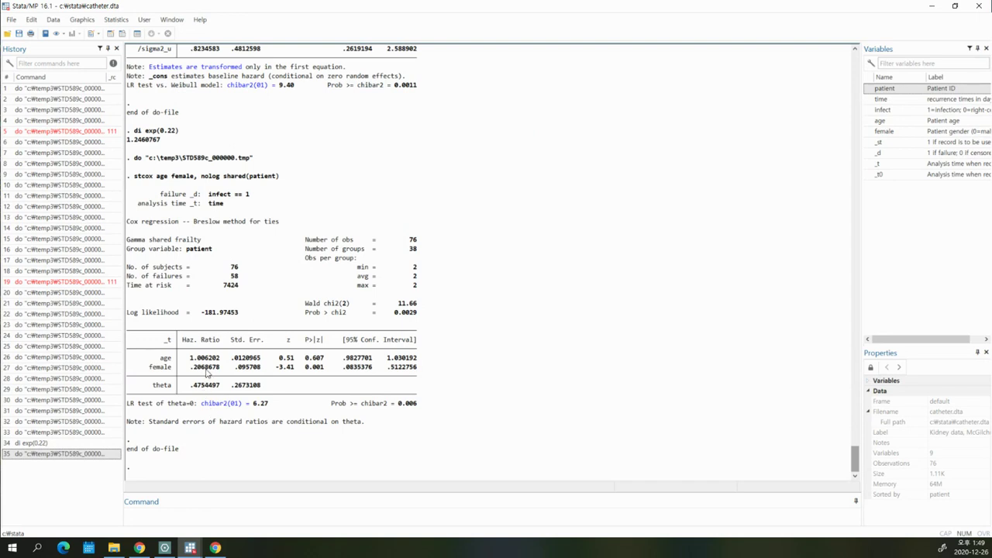
# Compare the age and female hazard ratios of the stcox shared-frailty output with those of the earlier xtstreg table.
pyautogui.moveTo(190, 358); pyautogui.dragTo(222, 368)
pyautogui.moveTo(857, 461); pyautogui.dragTo(857, 451)
pyautogui.moveTo(190, 113); pyautogui.dragTo(221, 122)
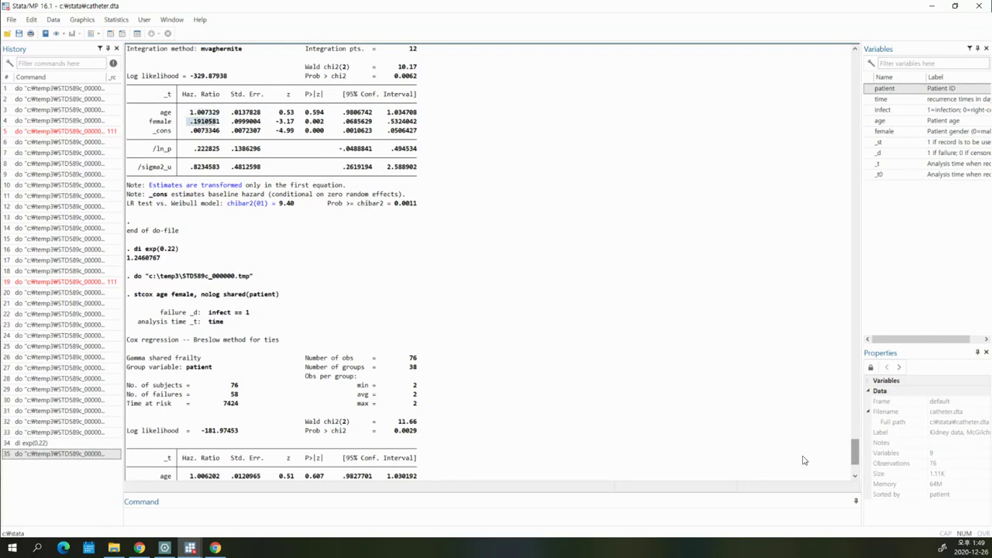
pyautogui.moveTo(854, 454); pyautogui.dragTo(856, 450)
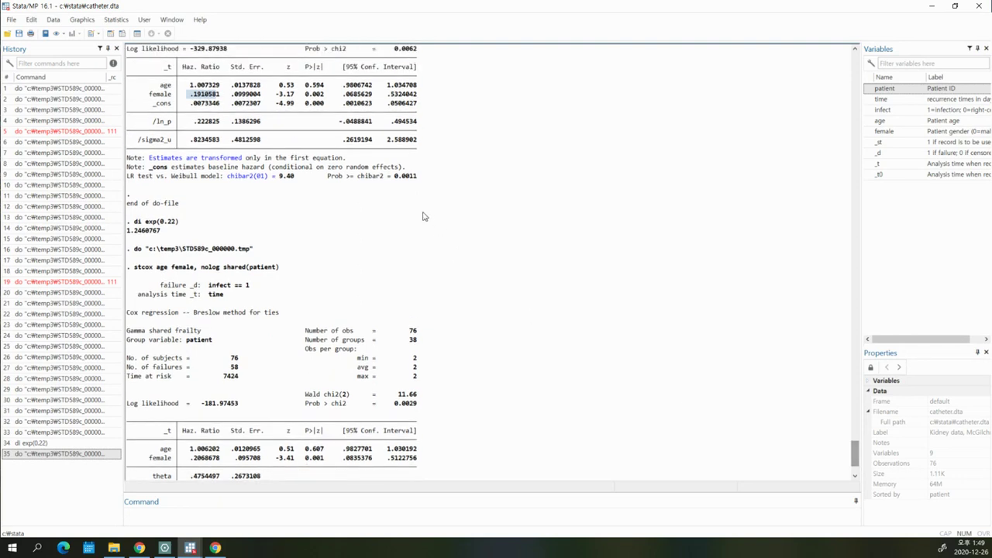
pyautogui.click(272, 409)
pyautogui.scroll(-1, 541, 284)
pyautogui.scroll(-1, 541, 283)
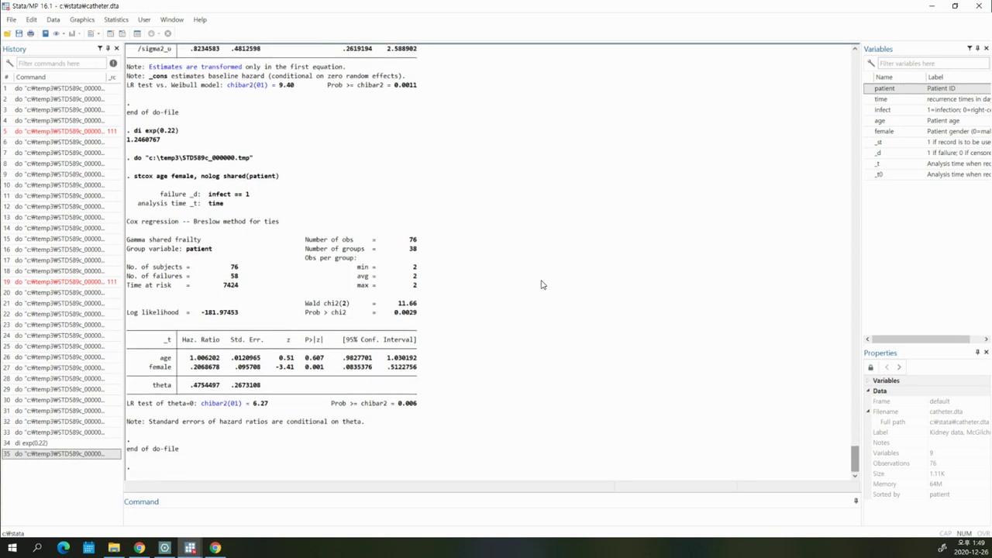
# Return to the Do-file Editor and review the xtset patient declaration together with the xtstreg command.
pyautogui.click(164, 548)
pyautogui.click(300, 469)
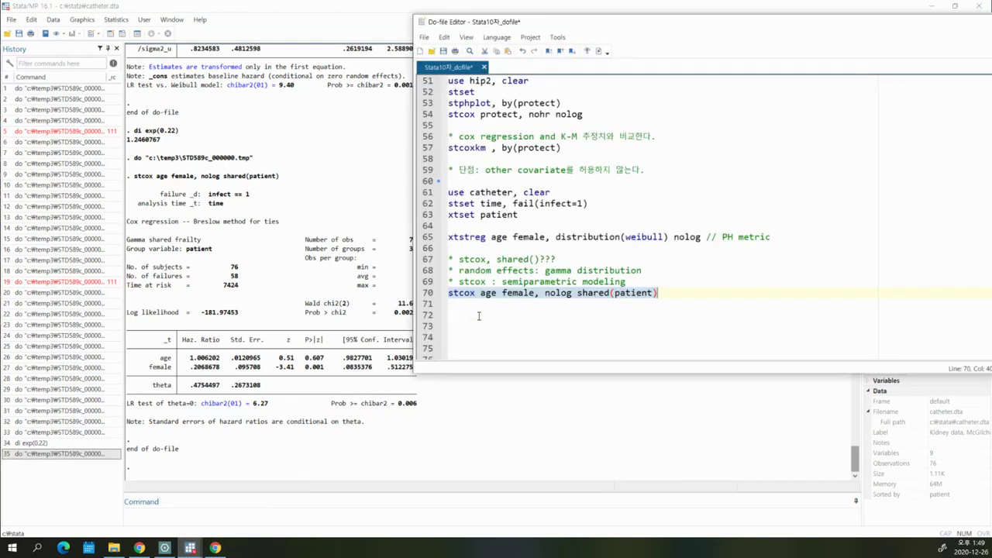
pyautogui.click(481, 313)
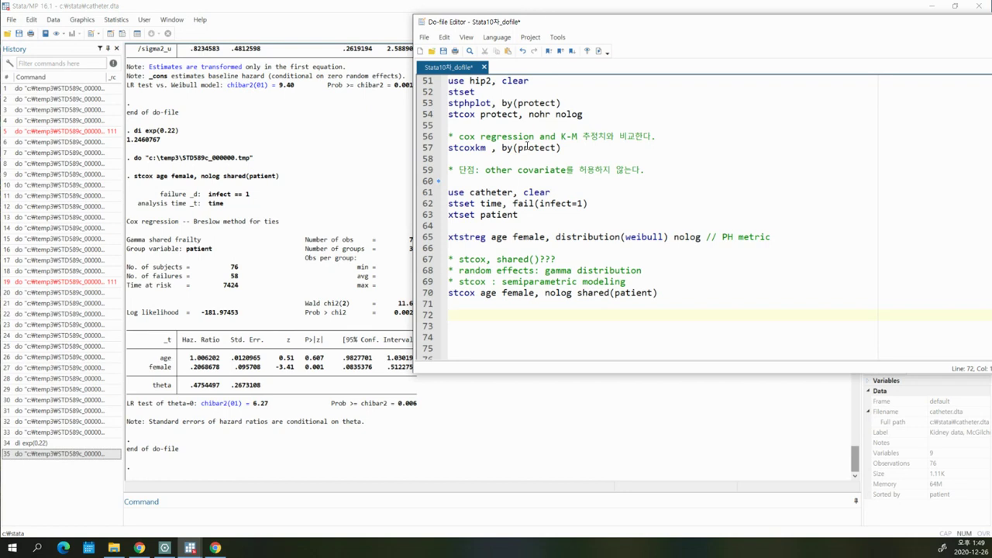
pyautogui.click(450, 237)
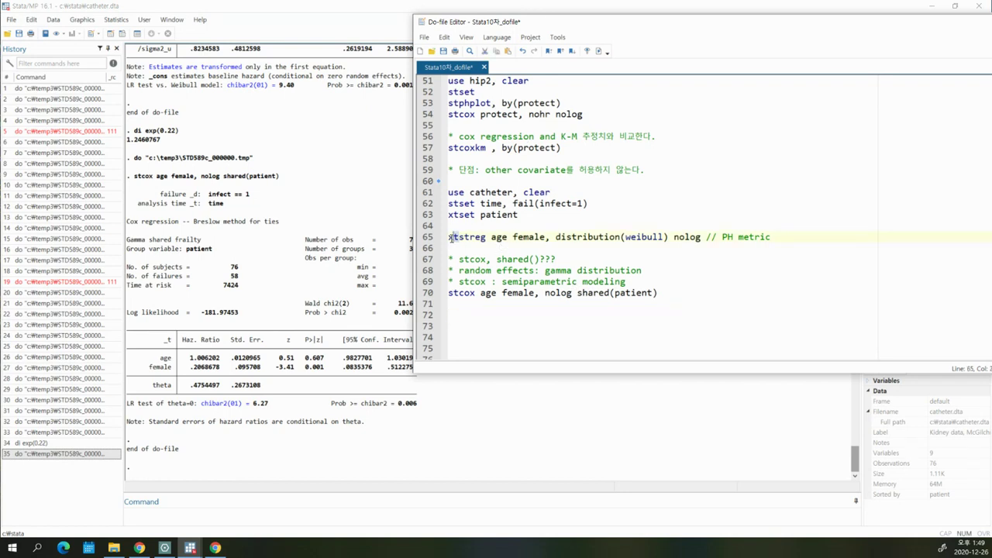
pyautogui.press('Up')
pyautogui.press('Up')
pyautogui.hotkey('shift', 'End')
pyautogui.click(462, 237)
pyautogui.press('Up')
pyautogui.press('Up')
pyautogui.hotkey('shift', 'End')
pyautogui.click(447, 237)
# Compare the patient grouping declared by xtset for xtstreg with the shared(patient) option in the stcox command.
pyautogui.moveTo(480, 215); pyautogui.dragTo(522, 215)
pyautogui.moveTo(675, 291); pyautogui.dragTo(447, 293)
pyautogui.click(468, 293)
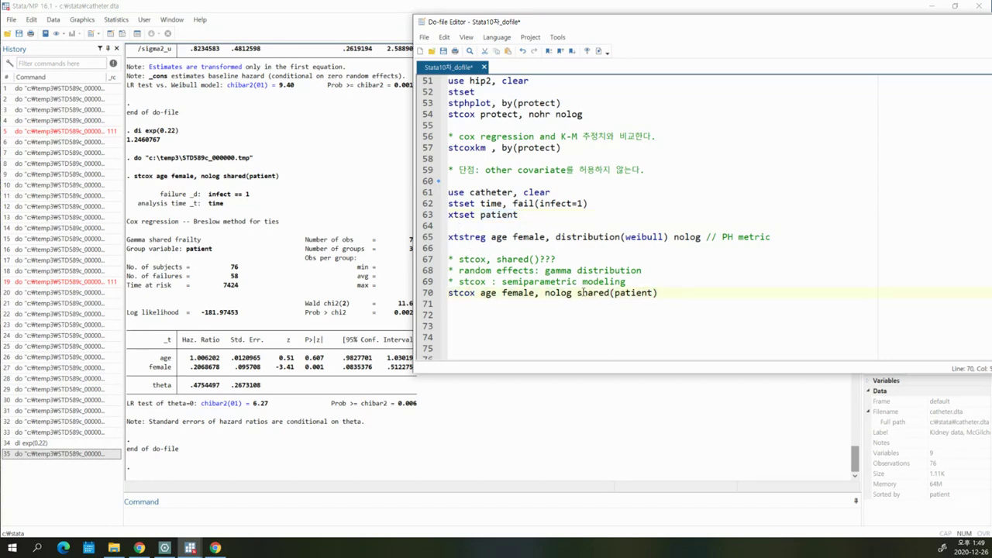
pyautogui.moveTo(527, 223); pyautogui.dragTo(404, 217)
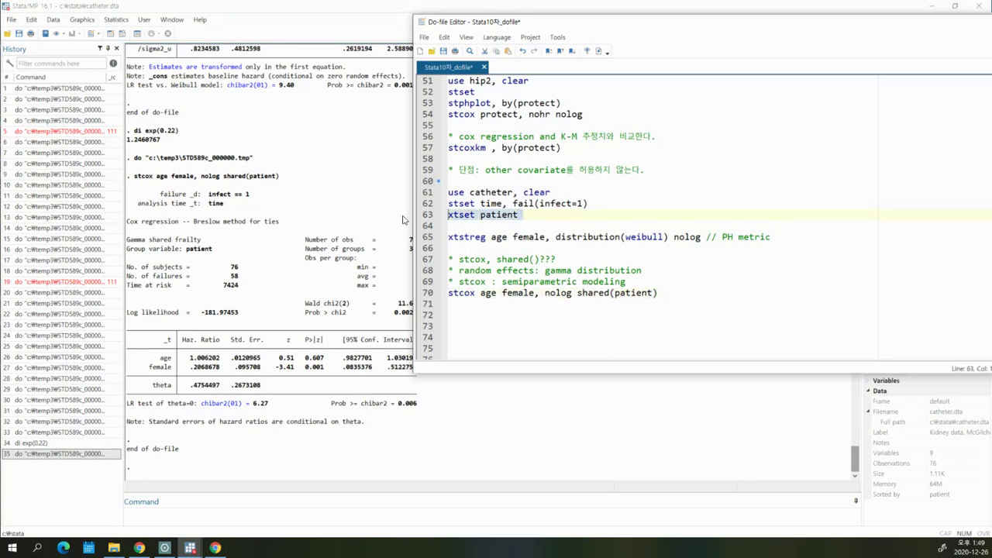
pyautogui.click(455, 235)
pyautogui.moveTo(449, 216); pyautogui.dragTo(448, 237)
pyautogui.click(470, 238)
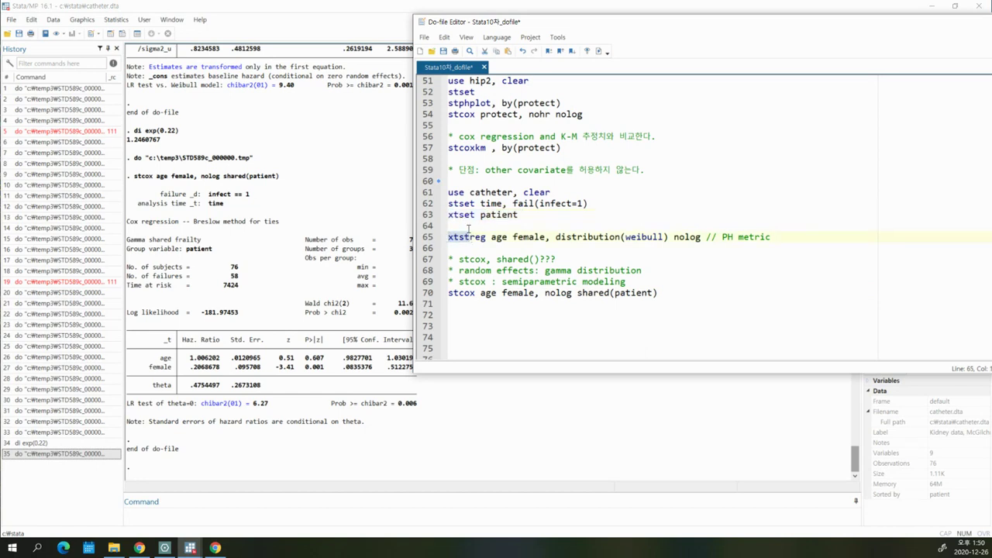
pyautogui.moveTo(475, 215); pyautogui.dragTo(449, 216)
pyautogui.moveTo(494, 293); pyautogui.dragTo(435, 294)
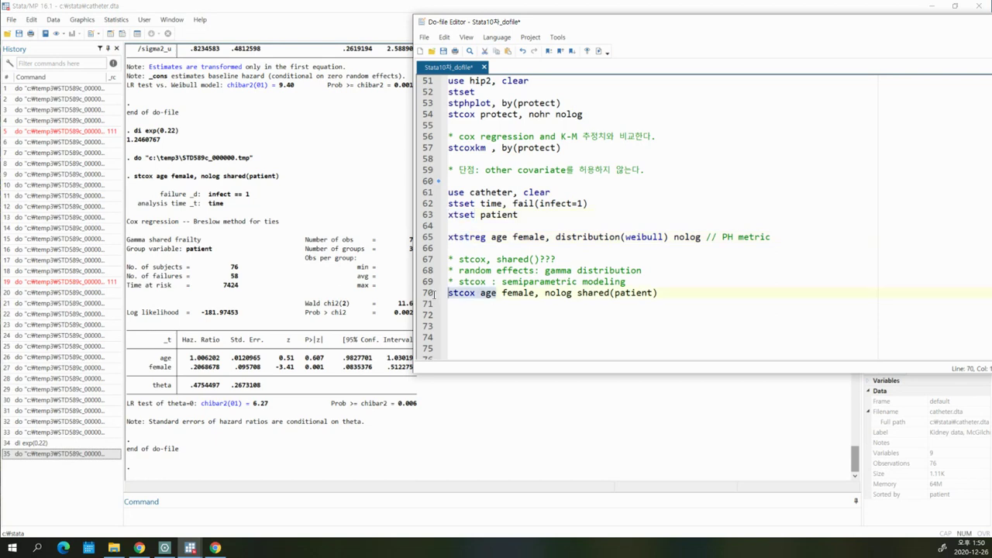
pyautogui.moveTo(577, 293); pyautogui.dragTo(658, 293)
pyautogui.click(628, 293)
pyautogui.moveTo(485, 218); pyautogui.dragTo(531, 215)
pyautogui.click(629, 295)
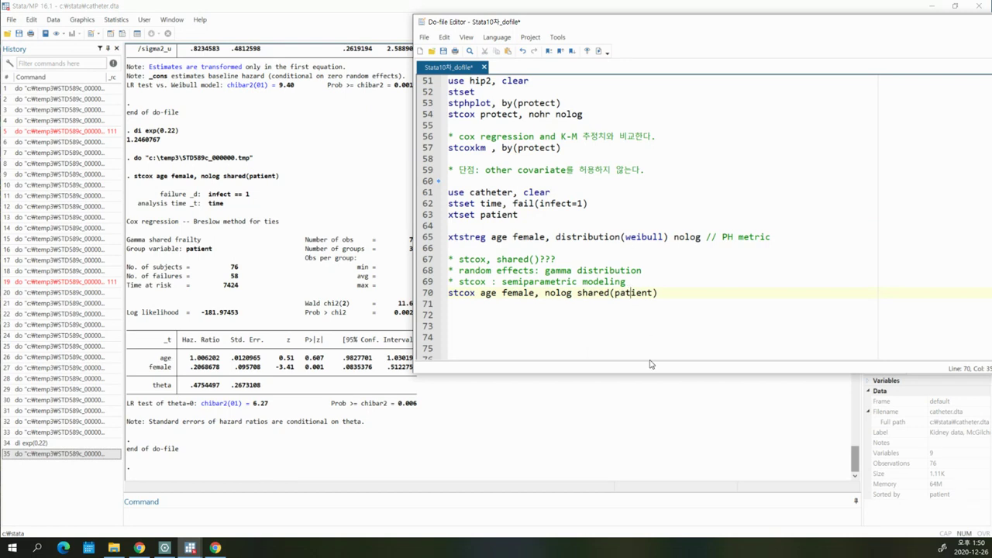
# Add the comment "* Post-estimation : survival function vs. hazard function" on line 72 and highlight female in the stcox command.
pyautogui.click(485, 315)
pyautogui.write('* Post-estimation : ')
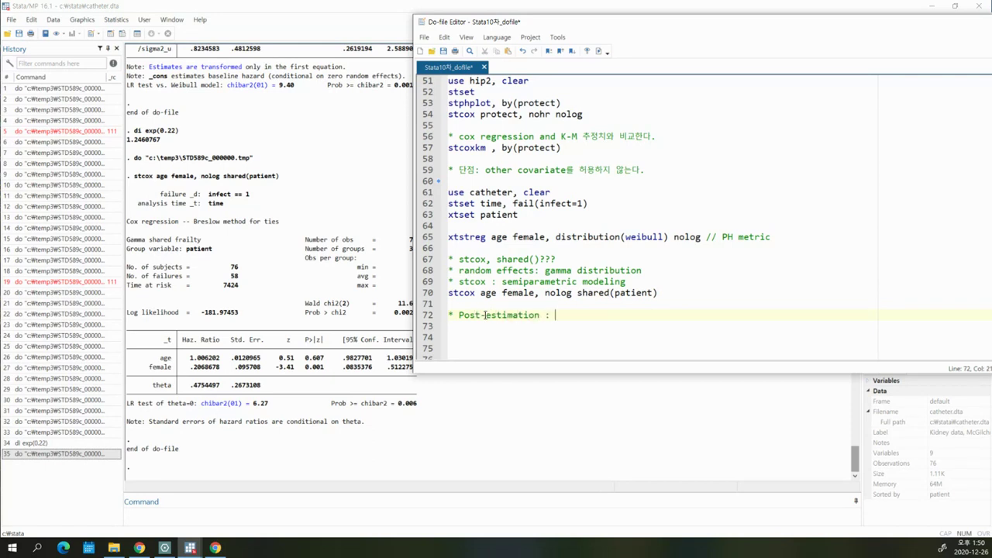
pyautogui.write('survival function vs. hazard function')
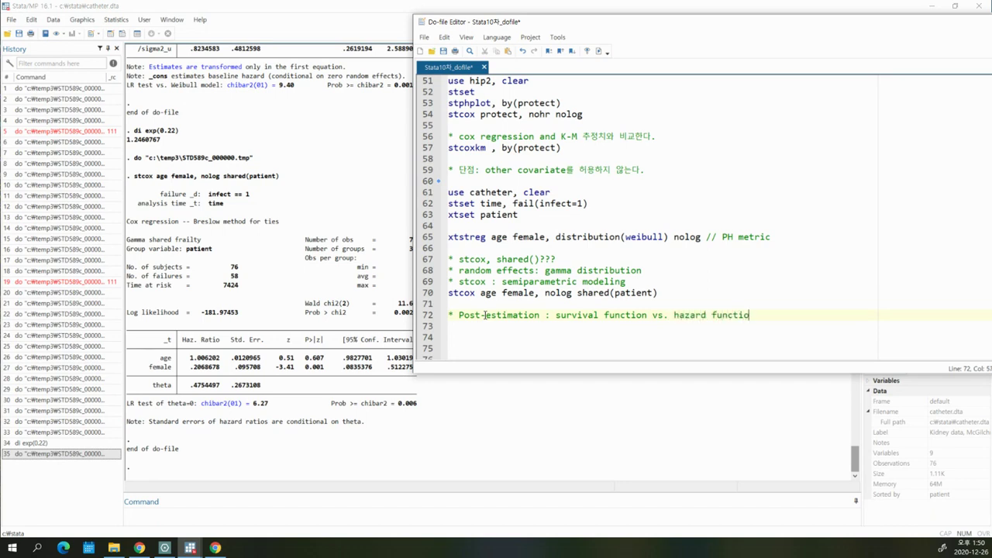
pyautogui.press('Return')
pyautogui.press('Return')
pyautogui.moveTo(502, 293); pyautogui.dragTo(535, 292)
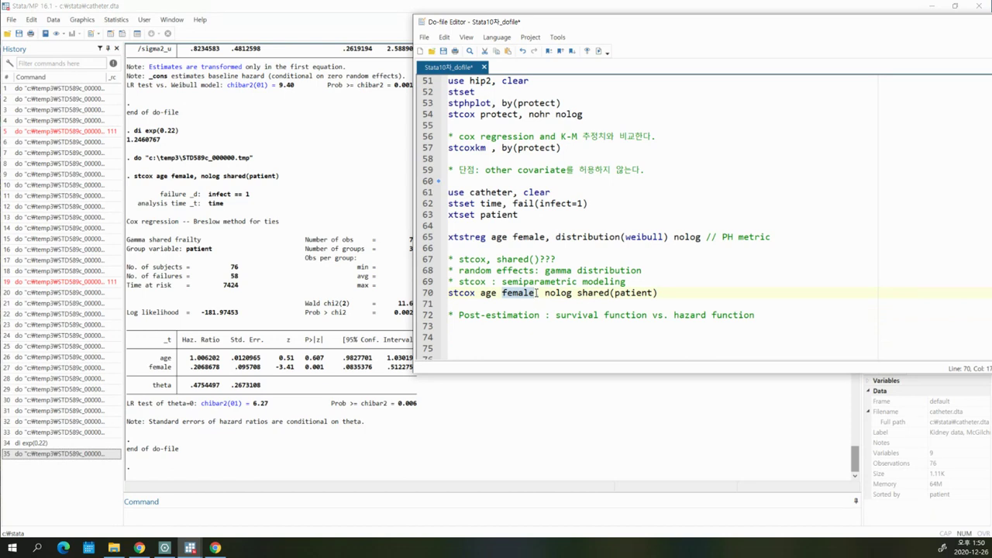
# Copy the xtstreg Weibull PH metric command to line 73 under the post-estimation comment and run it.
pyautogui.press('Down')
pyautogui.moveTo(770, 236); pyautogui.dragTo(470, 227)
pyautogui.hotkey('ctrl', 'c')
pyautogui.click(486, 326)
pyautogui.hotkey('ctrl', 'v')
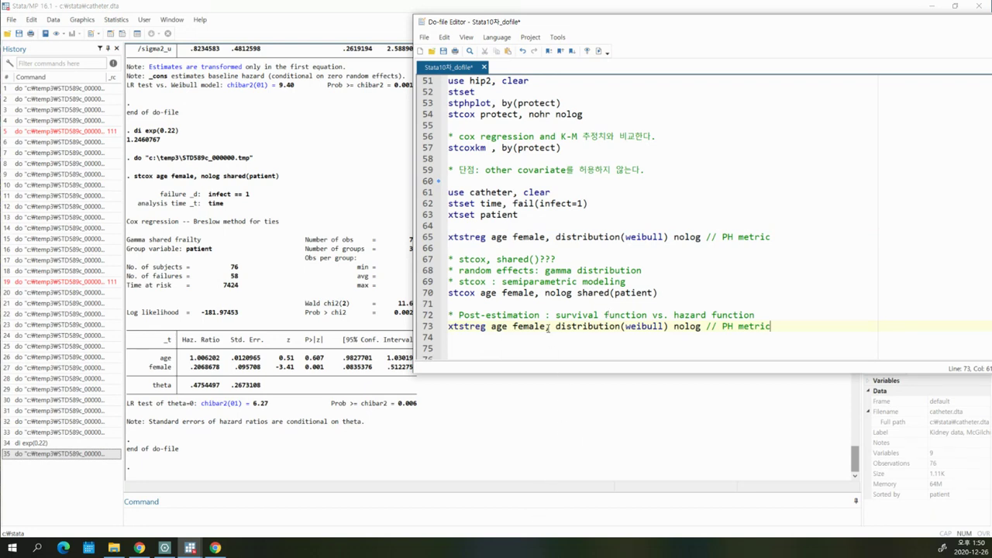
pyautogui.click(601, 51)
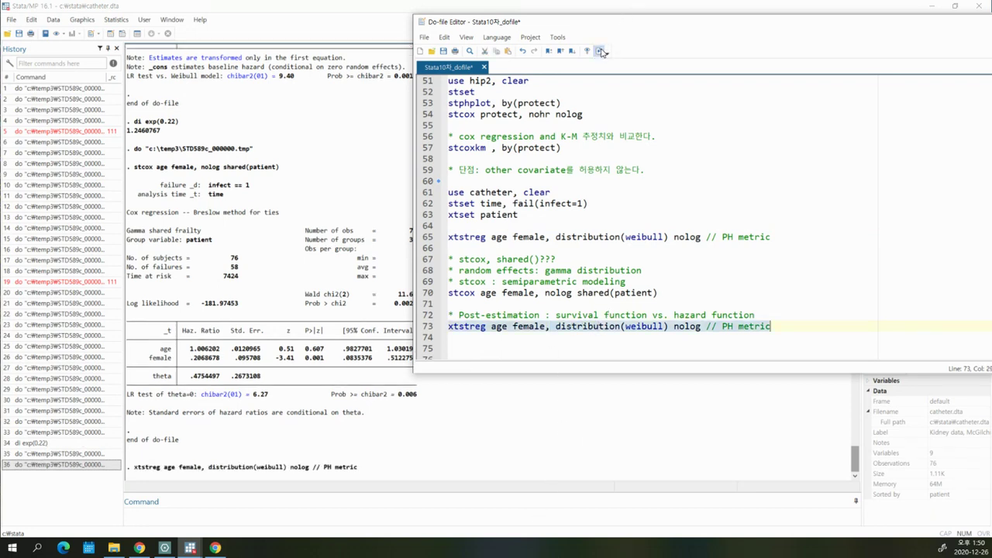
# Below the xtstreg command, add the comment "* 1) hazard function" and the command "stcurve , hazard".
pyautogui.click(480, 341)
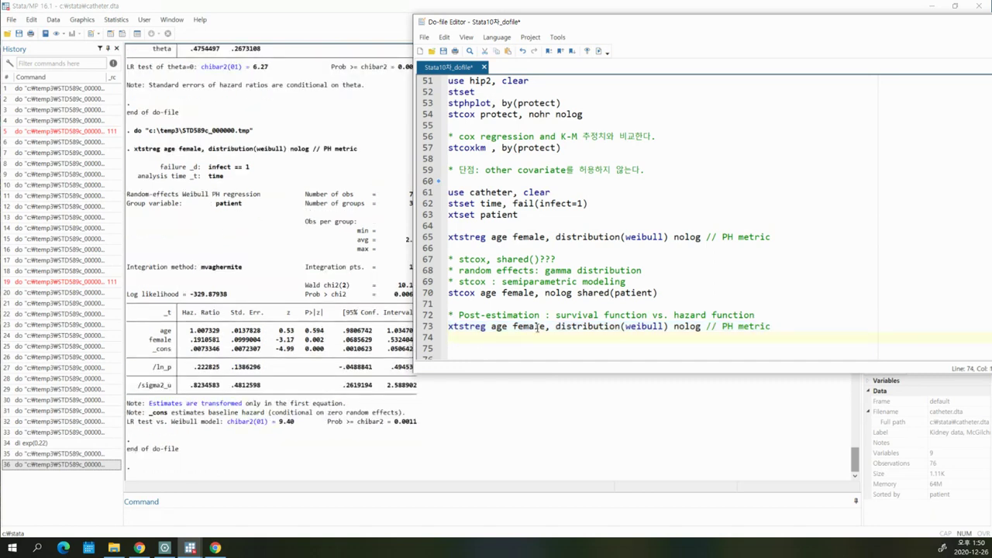
pyautogui.press('Return')
pyautogui.write('* 1) hazard function')
pyautogui.press('Return')
pyautogui.write('stcuve')
pyautogui.press('BackSpace')
pyautogui.press('BackSpace')
pyautogui.press('BackSpace')
pyautogui.write('rv')
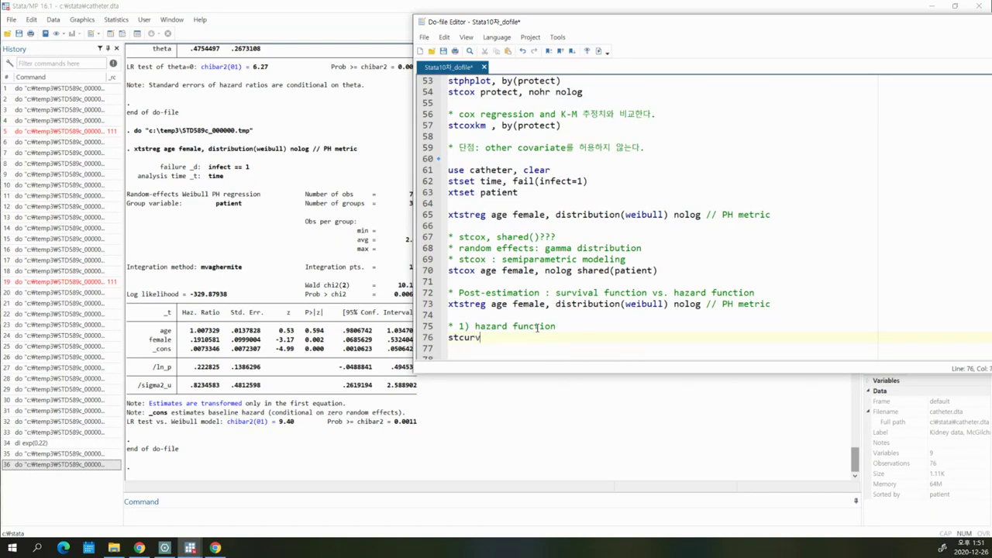
pyautogui.write('e , hazard')
# Run the "stcurve , hazard" line to plot the overall hazard function and close the graph after viewing it.
pyautogui.moveTo(596, 304); pyautogui.dragTo(487, 306)
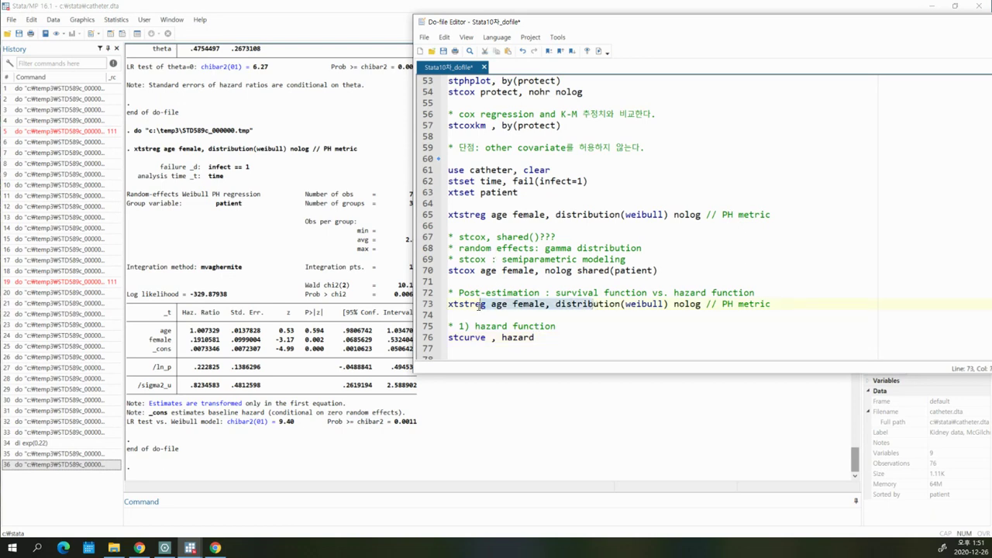
pyautogui.click(573, 335)
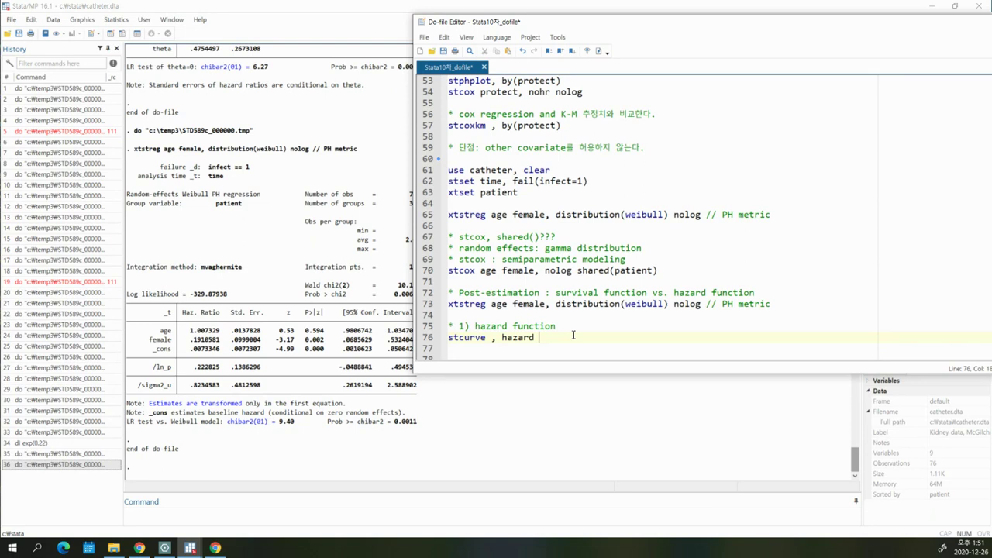
pyautogui.moveTo(541, 338); pyautogui.dragTo(450, 339)
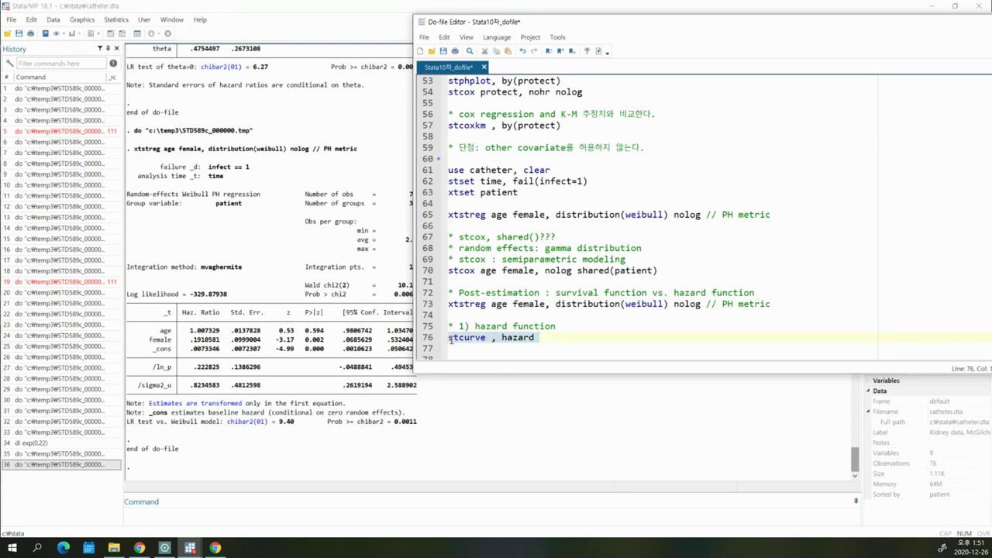
pyautogui.click(598, 50)
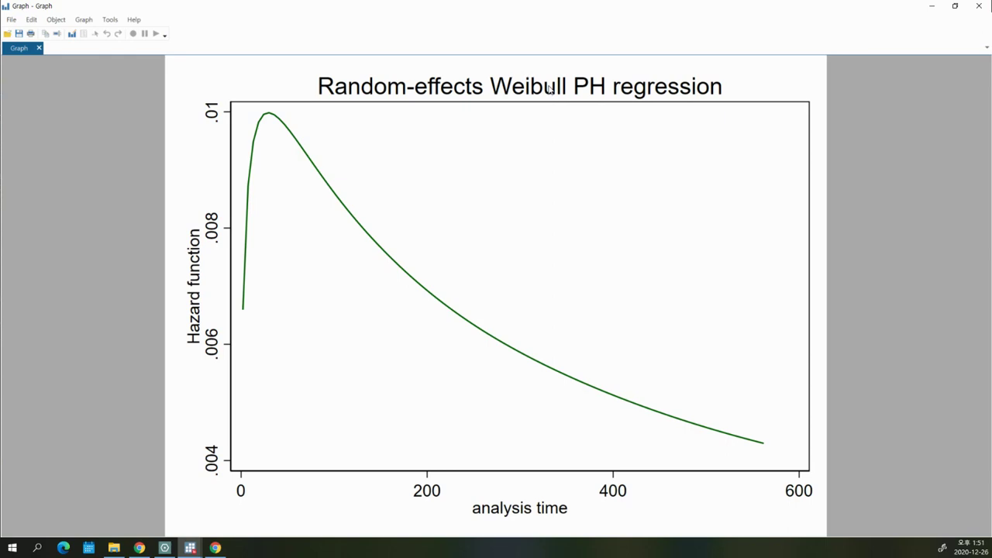
pyautogui.click(981, 6)
# Write the command "stcurve, hazard at1(female=1)" on line 77 of the do-file.
pyautogui.click(517, 348)
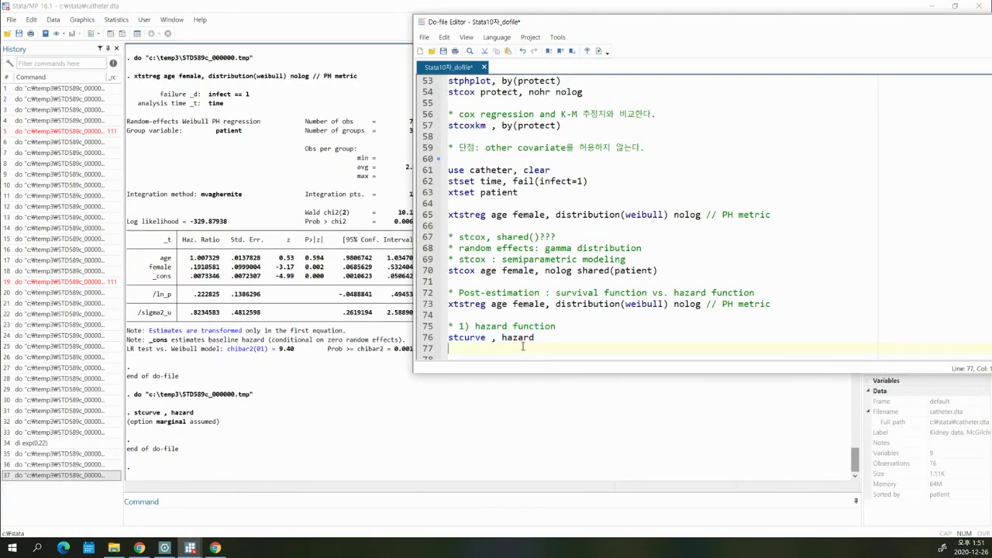
pyautogui.write('stcurve')
pyautogui.write(', hazard at1(female=')
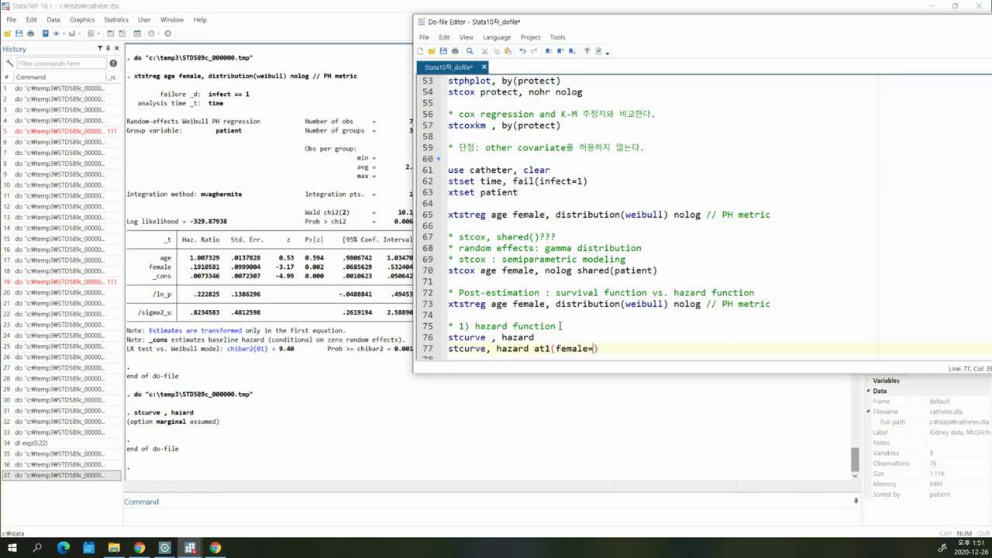
pyautogui.write('1')
# Tabulate the female variable to check its coding and return to the Do-file Editor.
pyautogui.click(237, 520)
pyautogui.write('tab female')
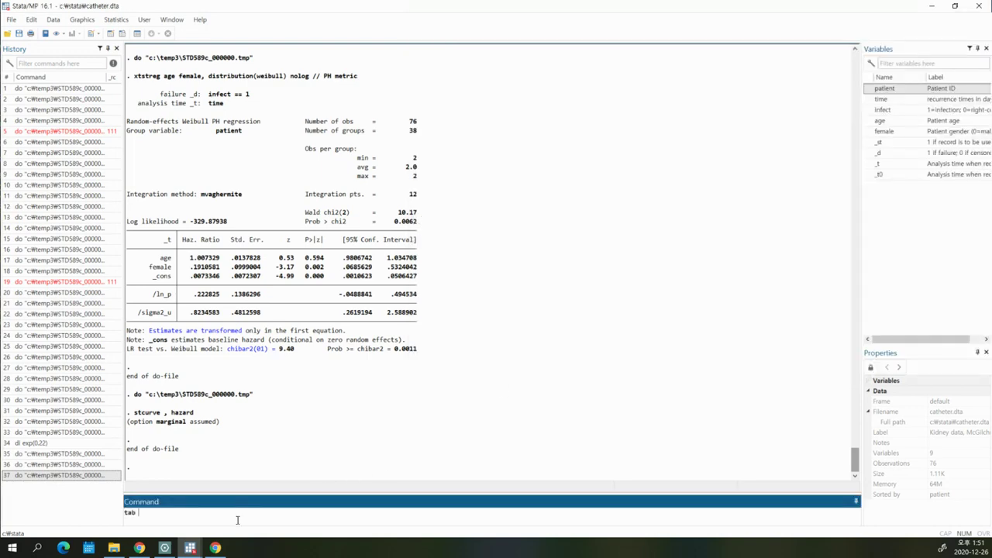
pyautogui.press('Return')
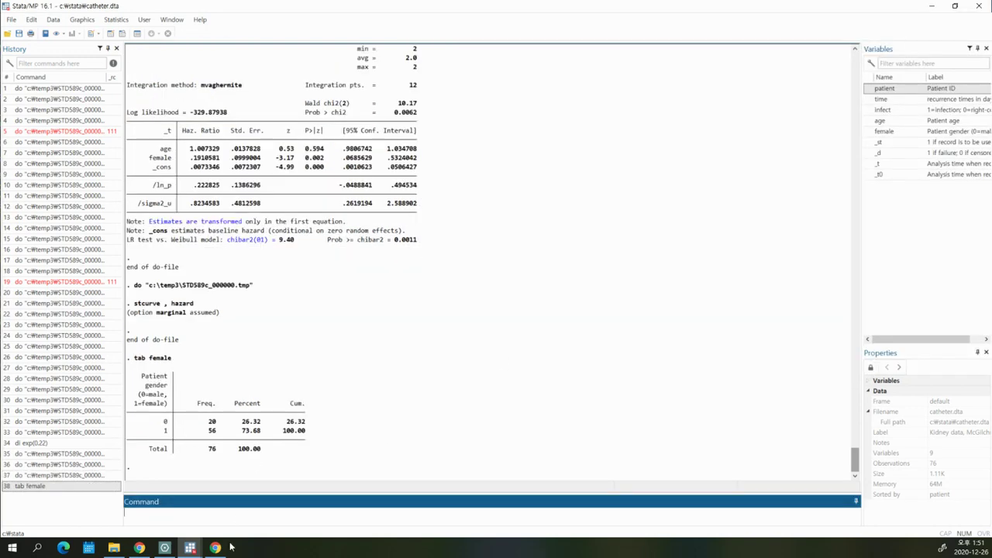
pyautogui.click(189, 548)
pyautogui.click(250, 499)
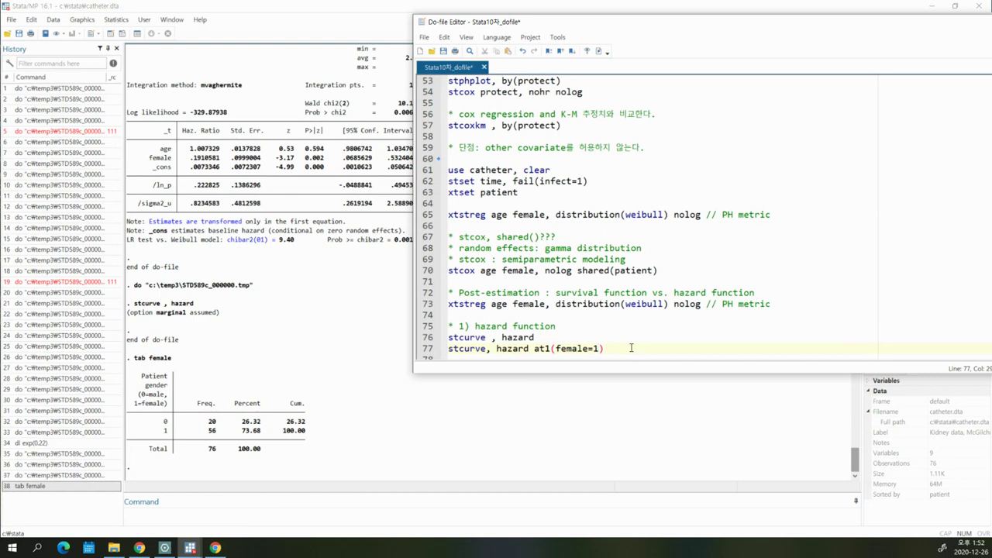
# Append at2(female=0) to the hazard stcurve command on line 77 and add blank lines below it.
pyautogui.write('at2(female=1')
pyautogui.press('BackSpace')
pyautogui.press('BackSpace')
pyautogui.write('=0')
pyautogui.press('Return')
pyautogui.press('Return')
pyautogui.press('Return')
pyautogui.press('Return')
pyautogui.press('Return')
pyautogui.press('Return')
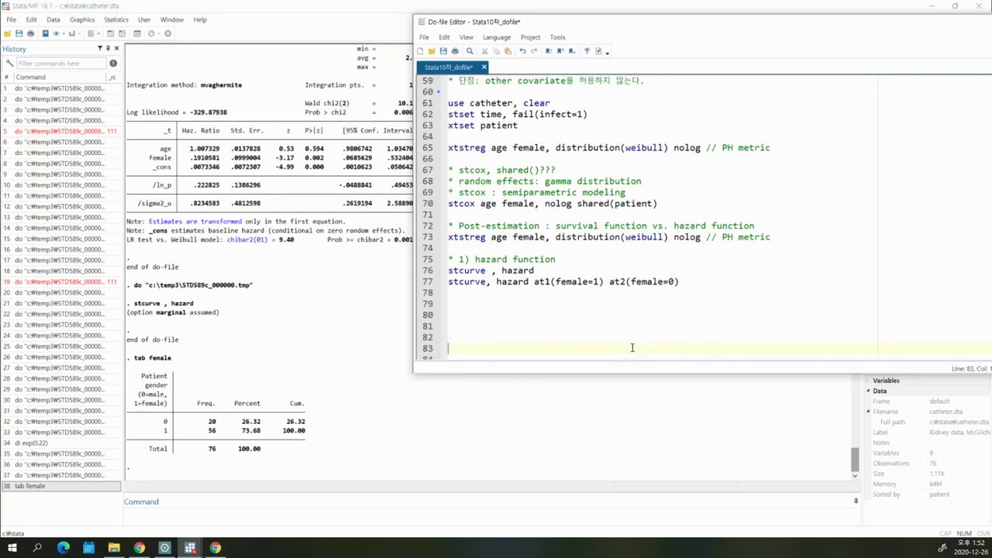
# Review the at1 and at2 options and run the line-77 stcurve command to plot the hazard by gender.
pyautogui.moveTo(534, 283); pyautogui.dragTo(604, 283)
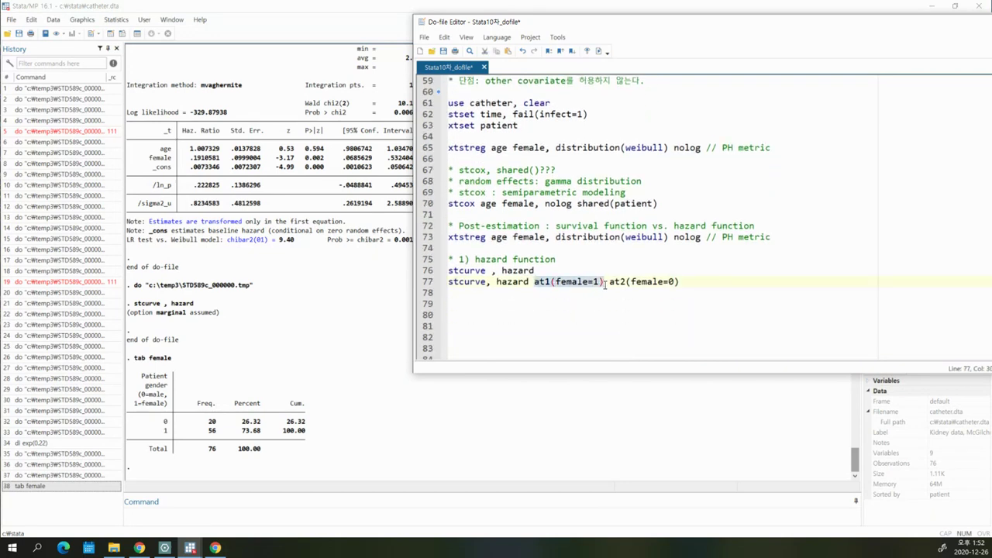
pyautogui.click(598, 292)
pyautogui.moveTo(534, 283); pyautogui.dragTo(680, 283)
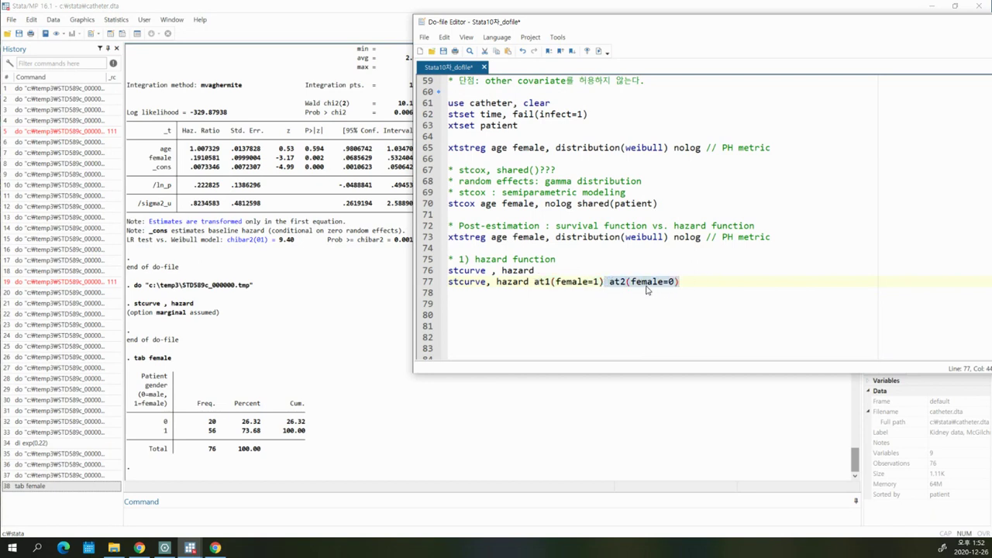
pyautogui.press('Right')
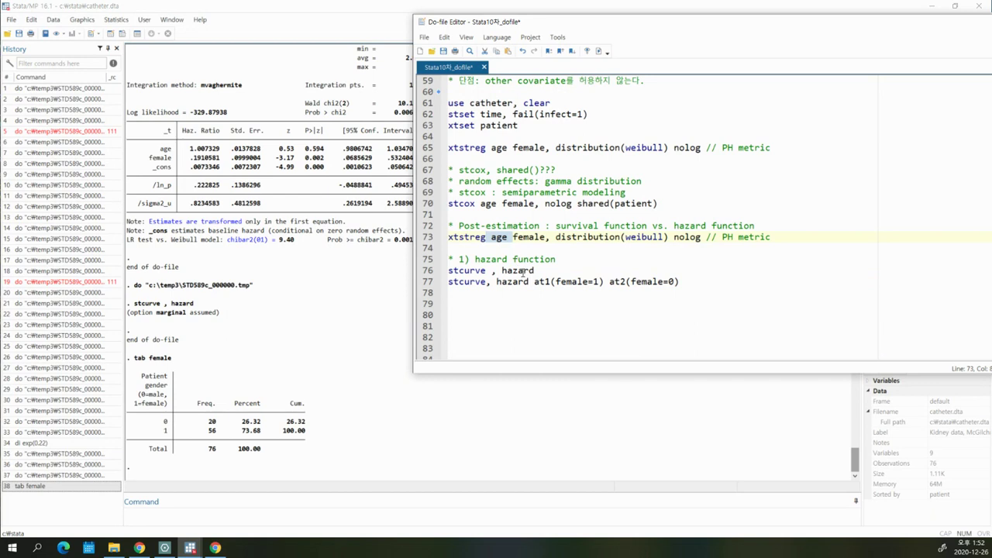
pyautogui.moveTo(496, 283); pyautogui.dragTo(603, 283)
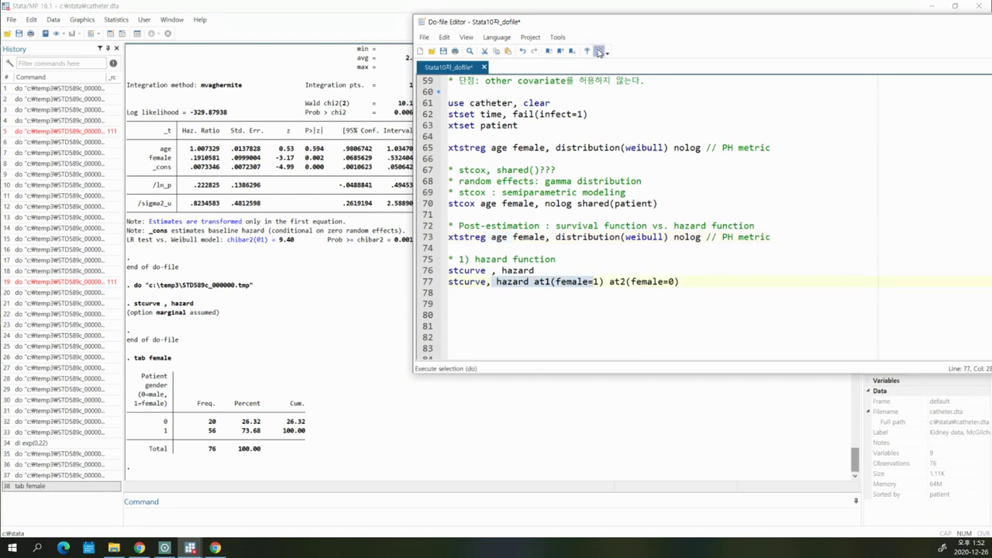
pyautogui.click(598, 52)
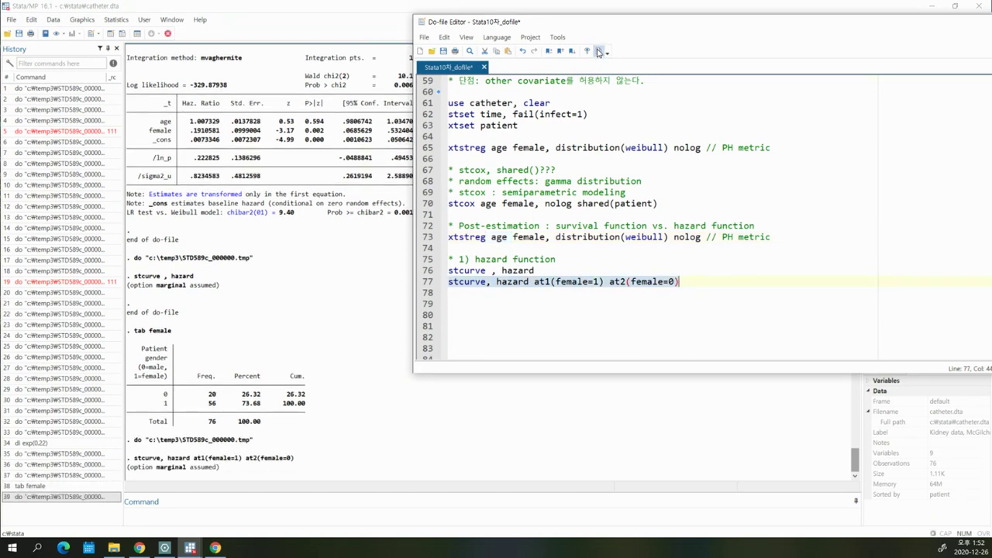
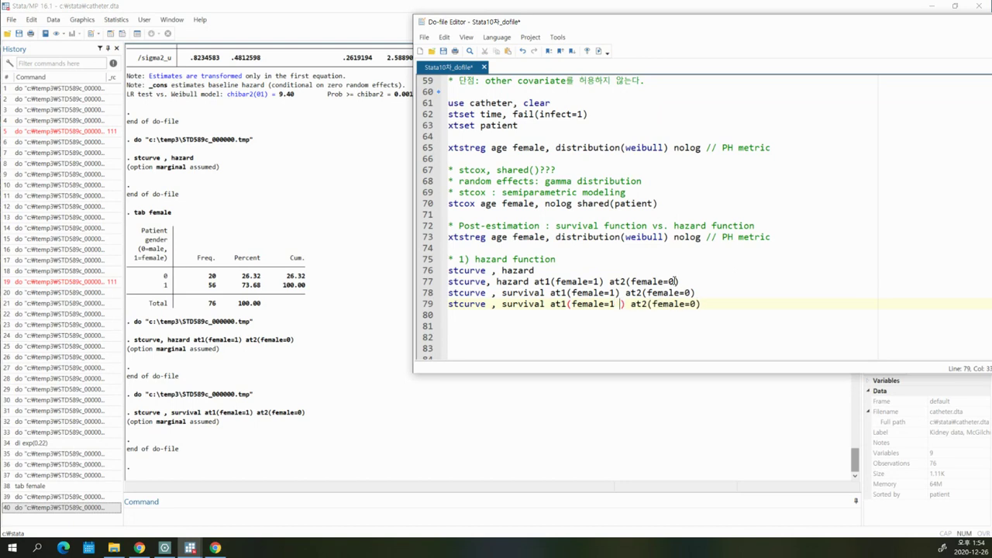
# Complete the survival stcurve command on line 79 with age=60 in both its at1(female=1) and at2(female=0) options.
pyautogui.write('60')
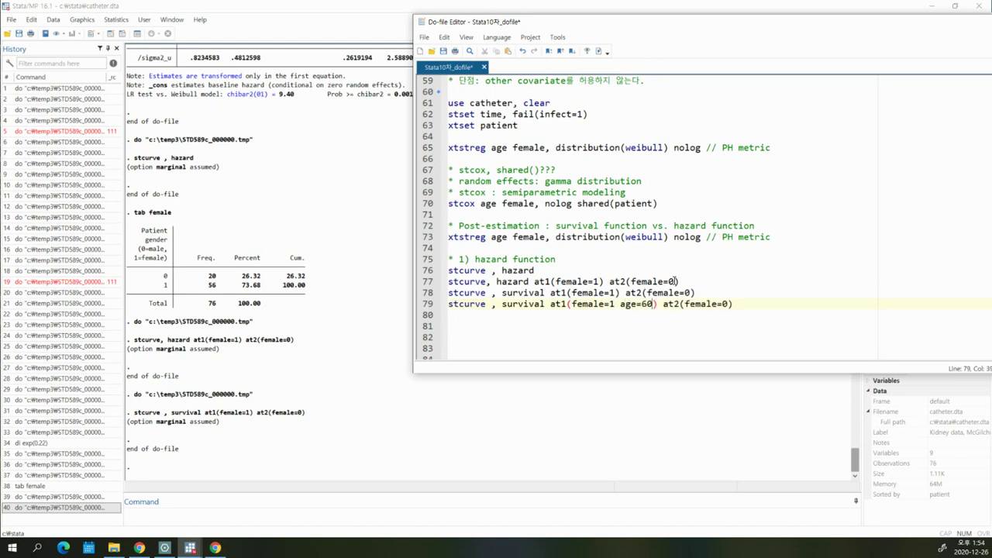
pyautogui.press('Right')
pyautogui.press('Right')
pyautogui.press('Right')
pyautogui.press('Right')
pyautogui.press('Right')
pyautogui.press('Right')
pyautogui.press('Right')
pyautogui.press('Right')
pyautogui.press('Right')
pyautogui.press('Right')
pyautogui.press('Right')
pyautogui.press('Right')
pyautogui.press('Right')
pyautogui.write('age=60')
# Run the line-79 stcurve command to plot survival by gender at age 60, and close the graph after viewing it.
pyautogui.moveTo(506, 307); pyautogui.dragTo(771, 304)
pyautogui.click(598, 50)
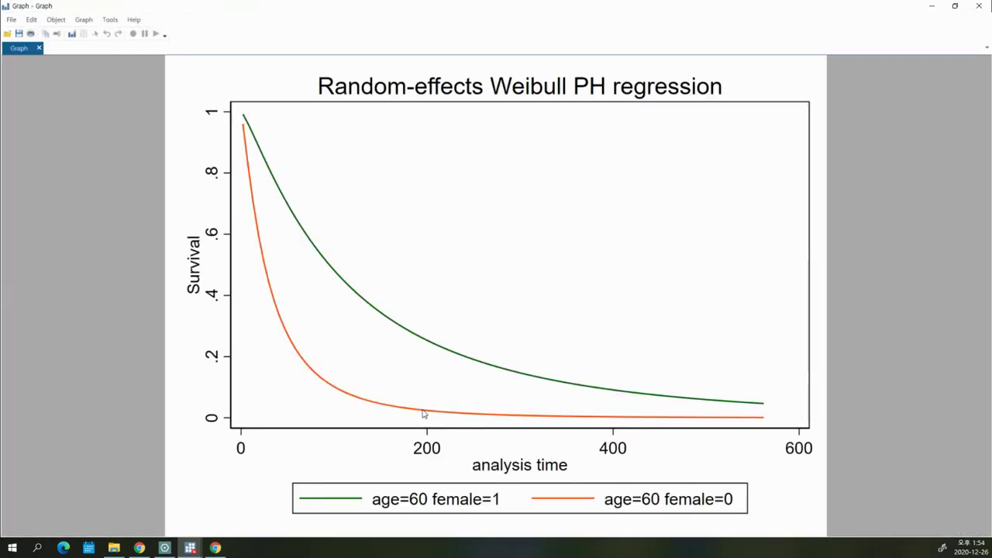
pyautogui.click(985, 6)
# Add the comment "* stcox, streg, xtstreg 다음에 stcurve 명령어를 사용할 수 있다." on line 81.
pyautogui.click(507, 327)
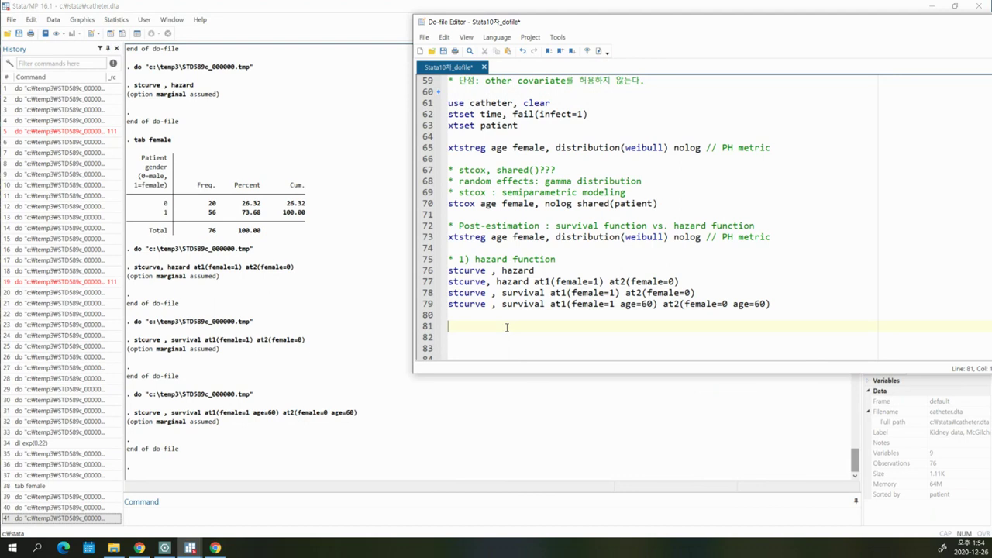
pyautogui.write('* stcox, streg, xtstreg')
pyautogui.press('BackSpace')
pyautogui.press('BackSpace')
pyautogui.press('BackSpace')
pyautogui.write('streg ')
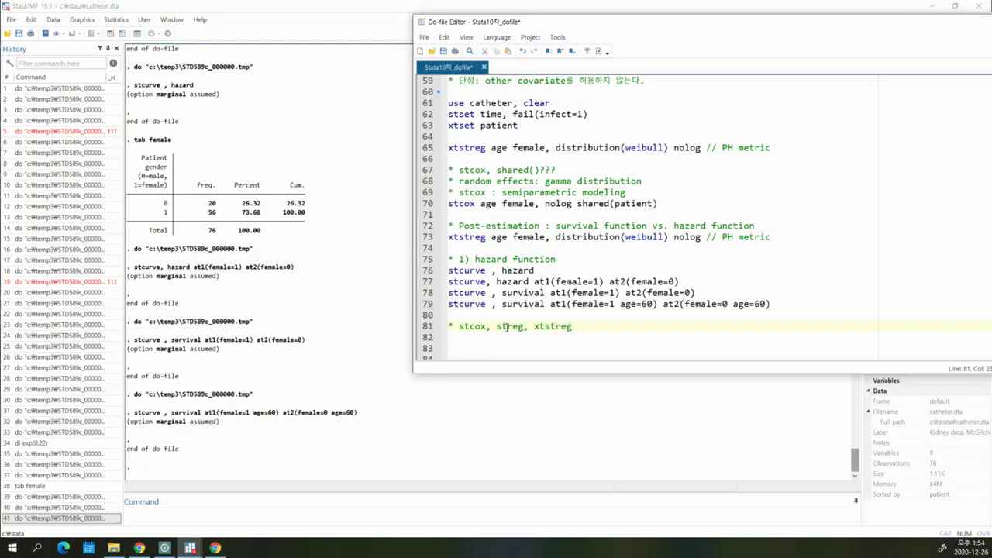
pyautogui.write('다음에 ')
pyautogui.write('st')
pyautogui.write('curve')
pyautogui.write(' 명령어를')
pyautogui.write(' 사용할 수 ㅇ씨다.')
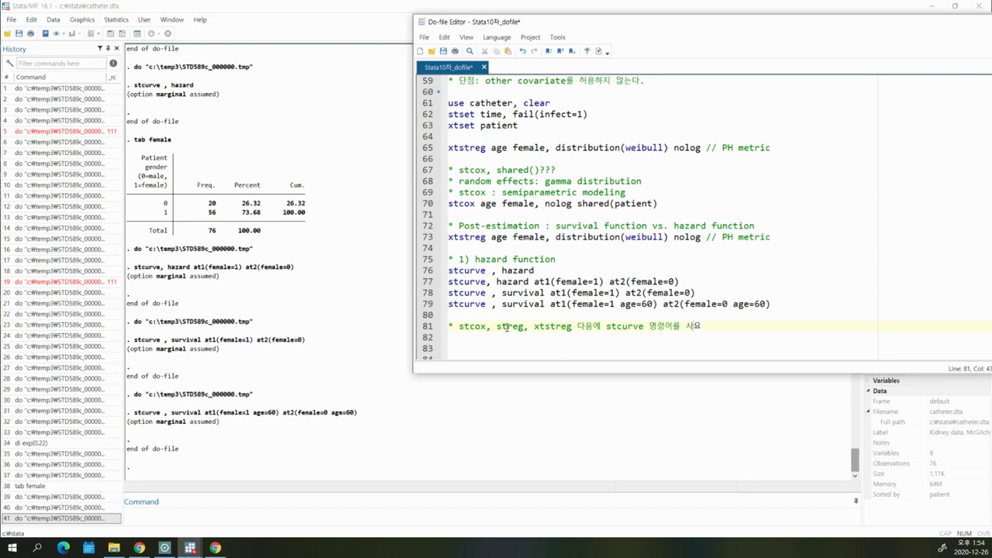
pyautogui.press('BackSpace')
pyautogui.press('BackSpace')
pyautogui.press('BackSpace')
pyautogui.press('BackSpace')
pyautogui.press('BackSpace')
pyautogui.write('있다.')
# Insert blank lines below the stcurve usage comment and save the do-file.
pyautogui.press('Return')
pyautogui.press('Return')
pyautogui.press('Return')
pyautogui.press('Return')
pyautogui.press('Return')
pyautogui.press('Up')
pyautogui.press('Up')
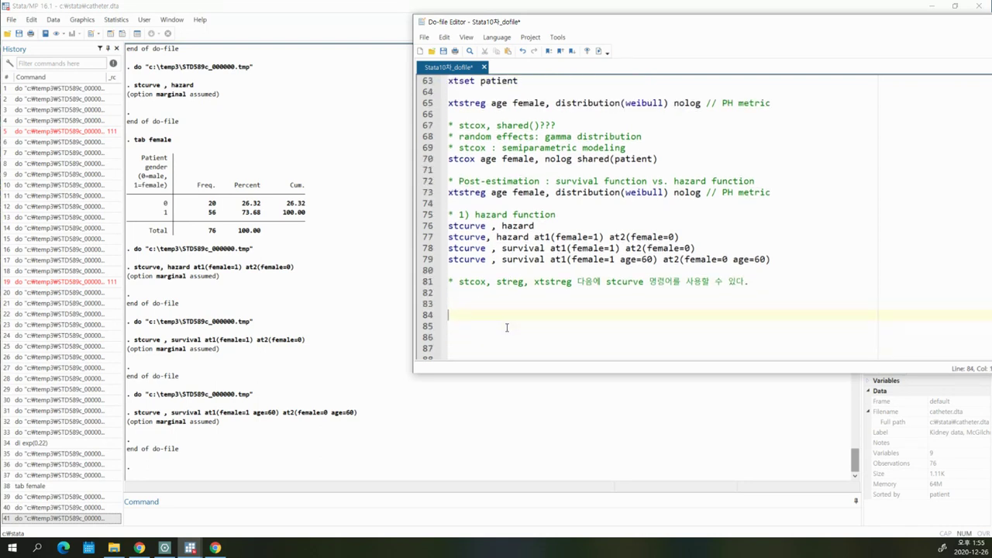
pyautogui.press('Up')
pyautogui.press('Up')
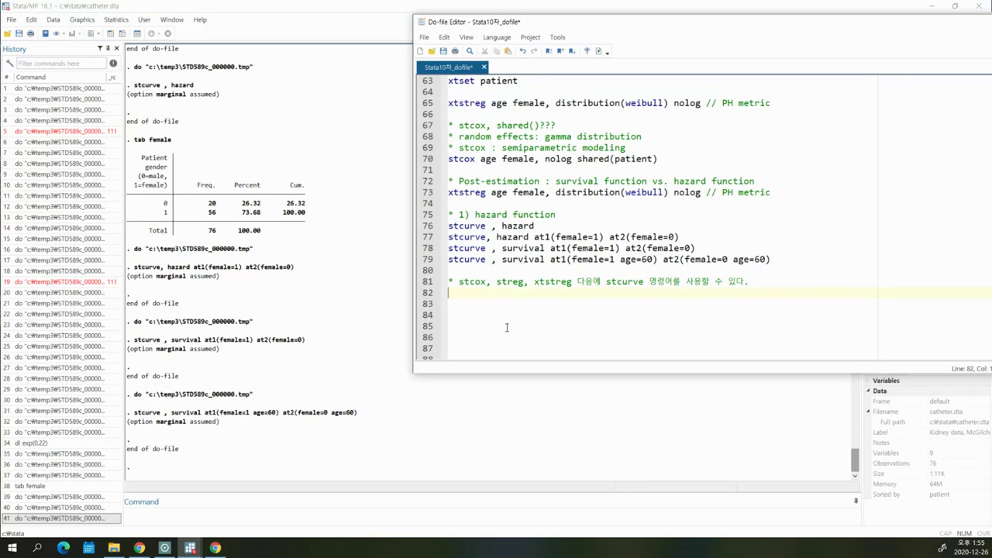
pyautogui.click(443, 50)
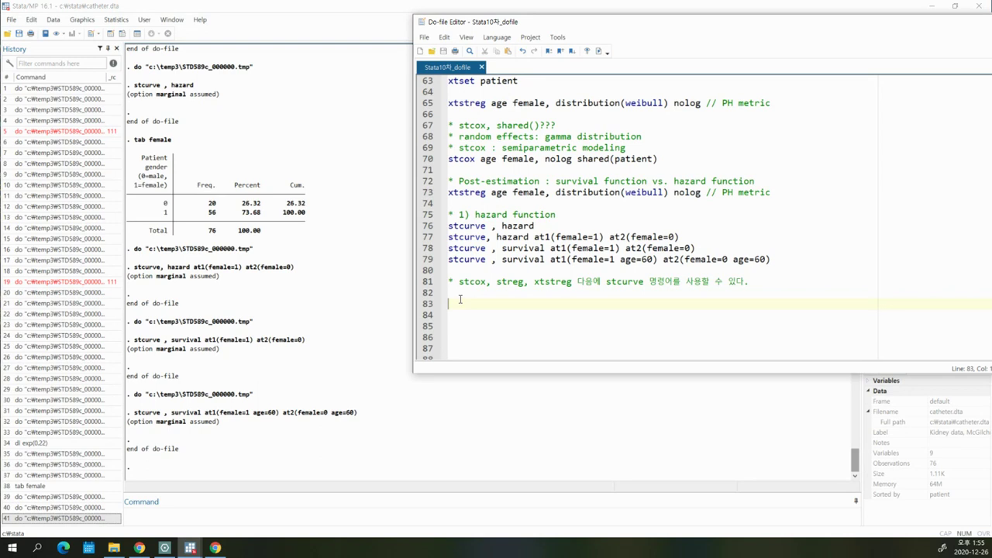
# Add the heading comment "* Multelevel Survival Regression" on line 83 with blank lines below it.
pyautogui.write('* ')
pyautogui.write('Mul')
pyautogui.write('tip')
pyautogui.write('evel')
pyautogui.press('BackSpace')
pyautogui.press('BackSpace')
pyautogui.press('BackSpace')
pyautogui.press('BackSpace')
pyautogui.press('BackSpace')
pyautogui.press('BackSpace')
pyautogui.press('BackSpace')
pyautogui.press('BackSpace')
pyautogui.press('BackSpace')
pyautogui.press('BackSpace')
pyautogui.write('Multi')
pyautogui.press('BackSpace')
pyautogui.press('BackSpace')
pyautogui.write('t')
pyautogui.press('BackSpace')
pyautogui.write('televel Survival Regression')
pyautogui.press('Return')
pyautogui.press('Return')
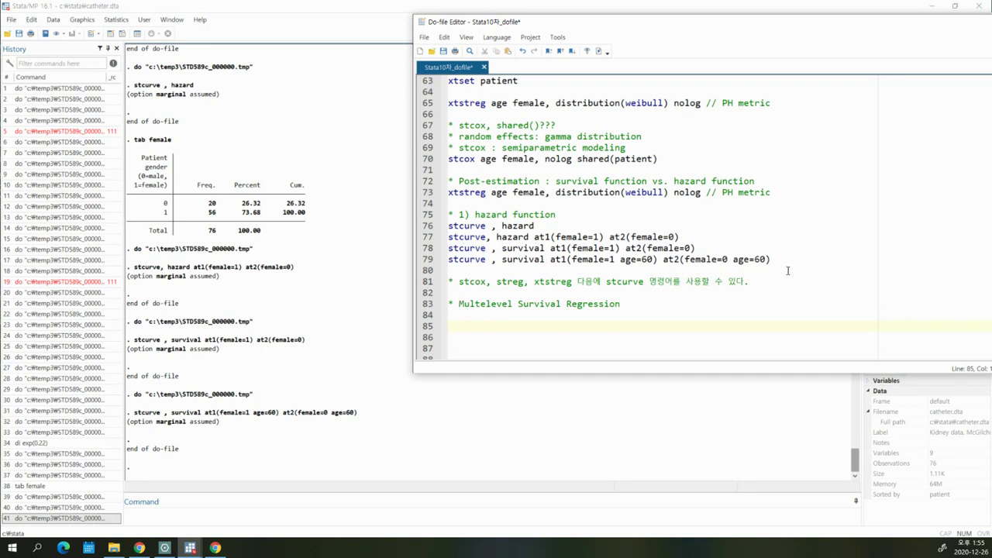
# Duplicate the line-73 xtstreg PH metric command onto the line directly below it.
pyautogui.moveTo(787, 192); pyautogui.dragTo(448, 193)
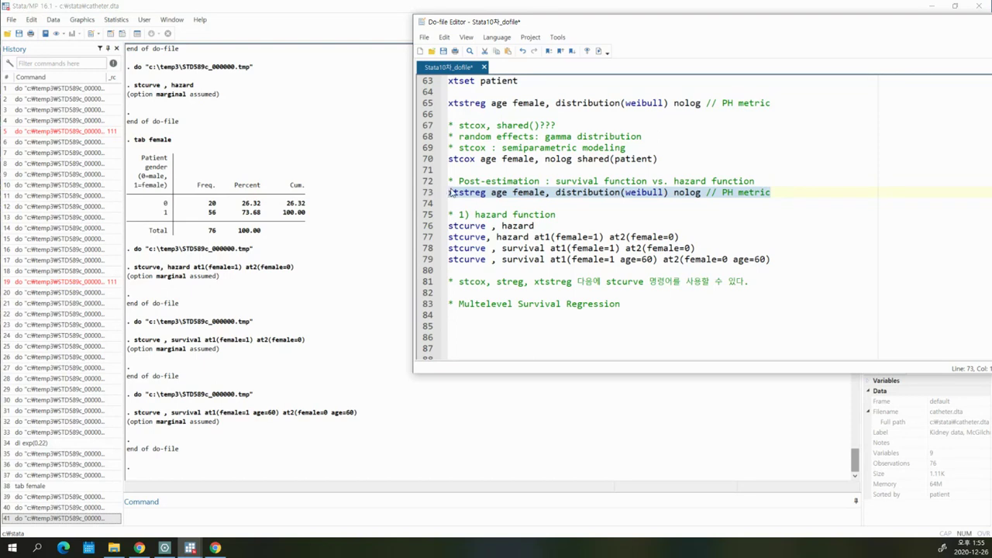
pyautogui.hotkey('ctrl', 'c')
pyautogui.click(491, 203)
pyautogui.hotkey('ctrl', 'v')
pyautogui.press('Return')
# Add the time option to the duplicated xtstreg command and change its trailing comment to "// AFT metric".
pyautogui.press('Left')
pyautogui.press('Left')
pyautogui.press('Left')
pyautogui.press('Left')
pyautogui.press('Left')
pyautogui.press('Left')
pyautogui.press('Left')
pyautogui.press('Left')
pyautogui.press('Left')
pyautogui.press('Left')
pyautogui.press('Left')
pyautogui.press('Left')
pyautogui.write('yime')
pyautogui.press('Left')
pyautogui.press('Left')
pyautogui.press('Left')
pyautogui.press('Left')
pyautogui.press('BackSpace')
pyautogui.write('t')
pyautogui.press('Right')
pyautogui.press('Right')
pyautogui.press('Right')
pyautogui.press('Right')
pyautogui.press('Right')
pyautogui.press('Right')
pyautogui.press('Right')
pyautogui.press('Delete')
pyautogui.press('Delete')
pyautogui.write('AFT')
pyautogui.press('Down')
# Run the AFT metric xtstreg command, look over its coefficient table, and return to the Do-file Editor.
pyautogui.moveTo(486, 203); pyautogui.dragTo(592, 203)
pyautogui.click(600, 50)
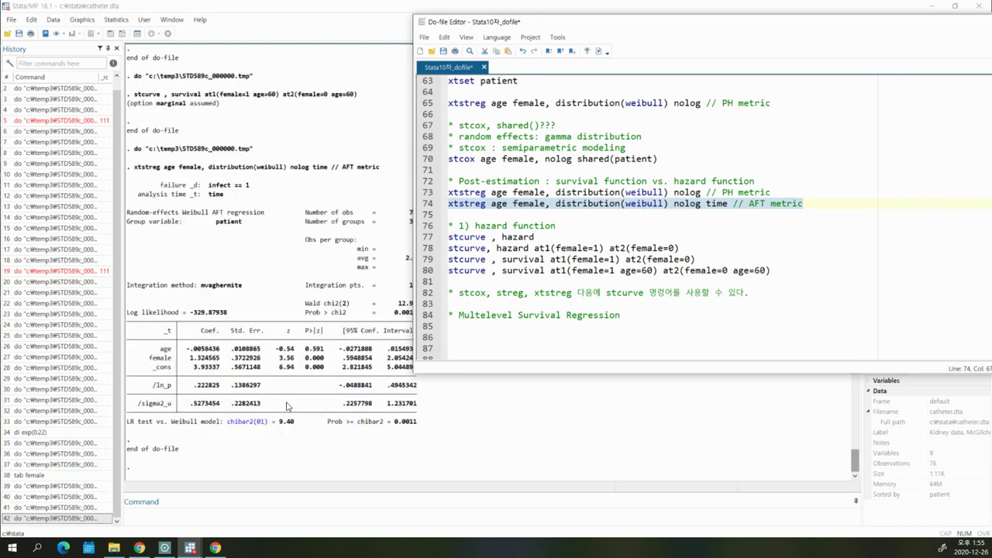
pyautogui.click(224, 383)
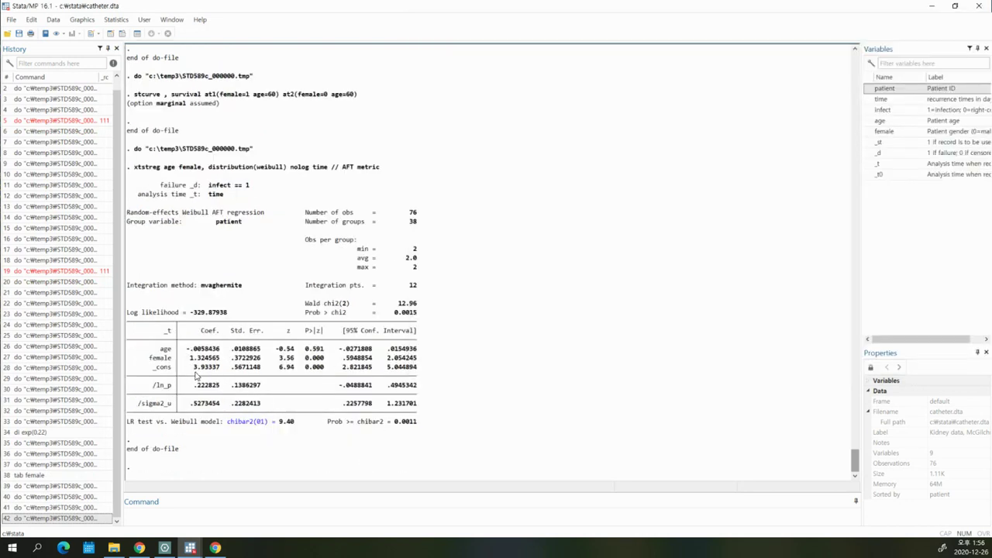
pyautogui.moveTo(203, 542)
pyautogui.click(271, 459)
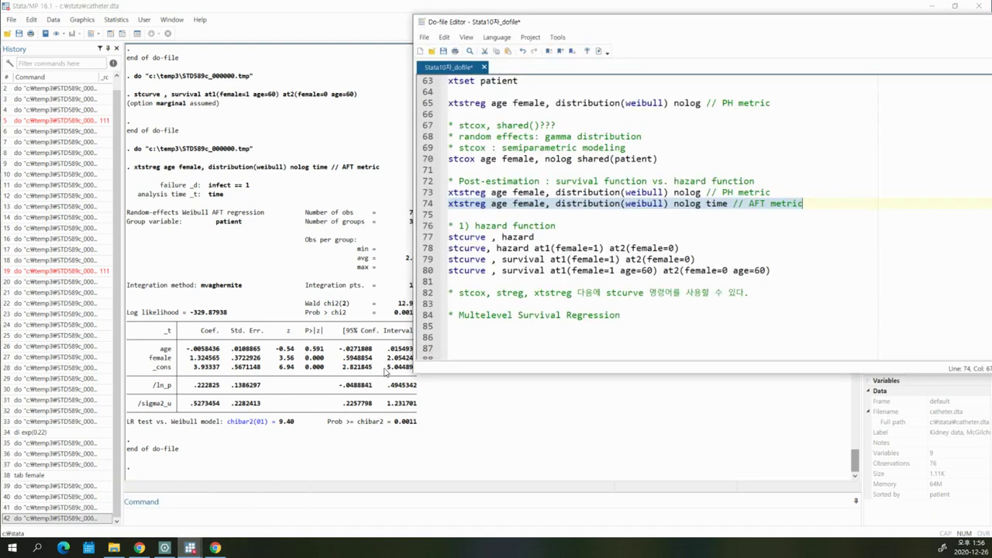
# Run the PH and AFT xtstreg commands together and compare the age estimates in their output tables.
pyautogui.moveTo(569, 207); pyautogui.dragTo(597, 199)
pyautogui.click(601, 50)
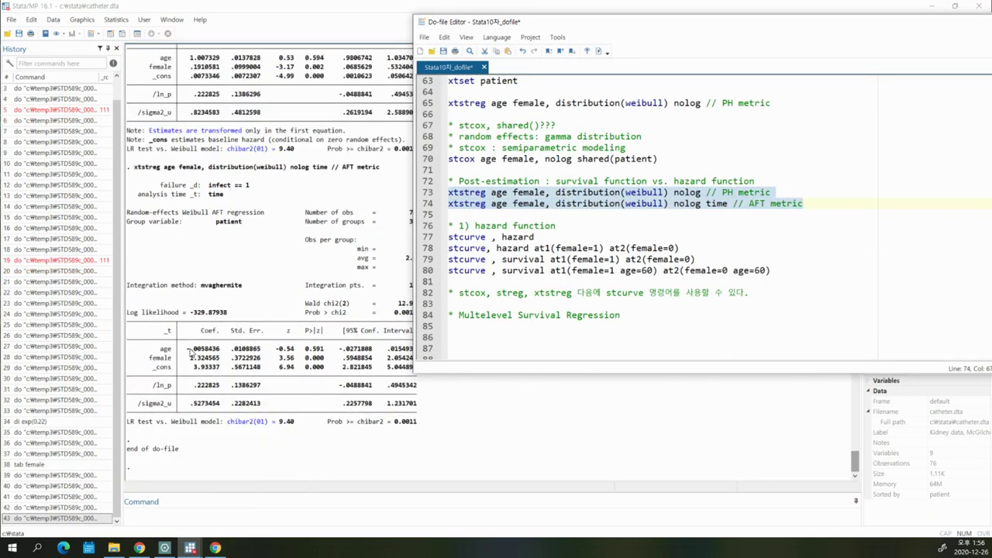
pyautogui.moveTo(190, 350); pyautogui.dragTo(220, 350)
pyautogui.scroll(5, 835, 439)
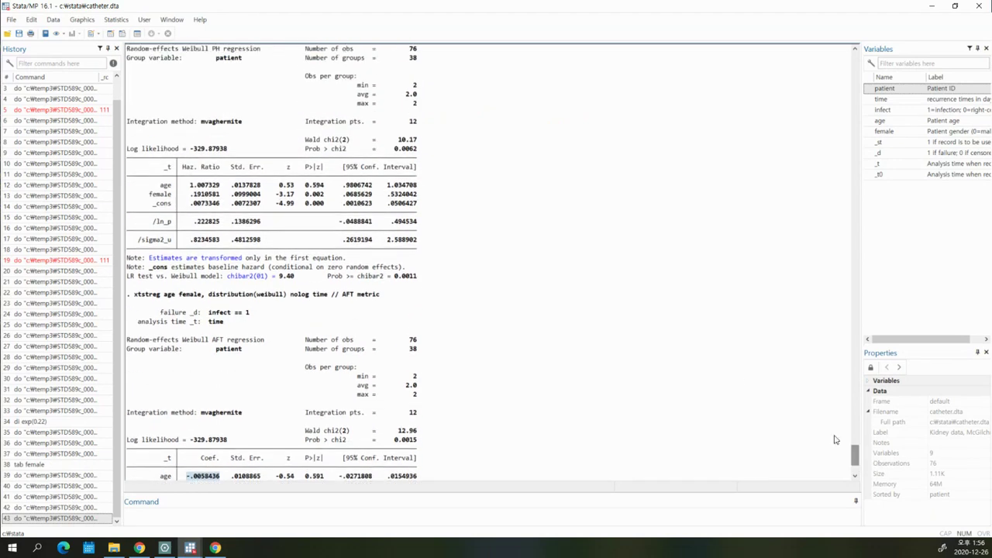
# Return to the Do-file Editor and add the nohr option after nolog in the line-73 PH metric xtstreg command.
pyautogui.moveTo(187, 185); pyautogui.dragTo(220, 186)
pyautogui.click(263, 392)
pyautogui.moveTo(858, 457); pyautogui.dragTo(855, 467)
pyautogui.click(176, 511)
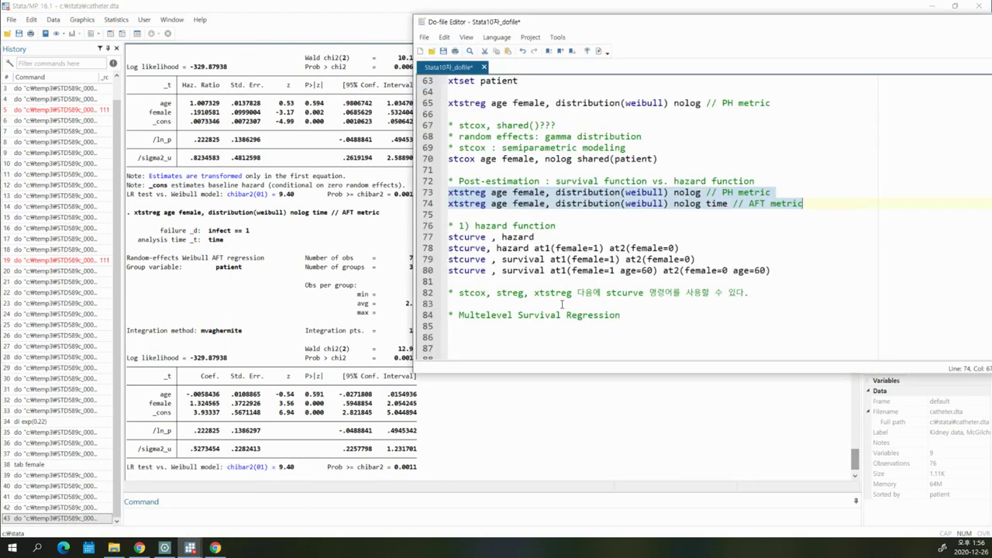
pyautogui.click(701, 227)
pyautogui.click(705, 192)
pyautogui.write('no')
pyautogui.press('BackSpace')
pyautogui.press('BackSpace')
pyautogui.write('nohr')
# Run the line-73 xtstreg command with the nohr option and bring its output into view.
pyautogui.doubleClick(692, 194)
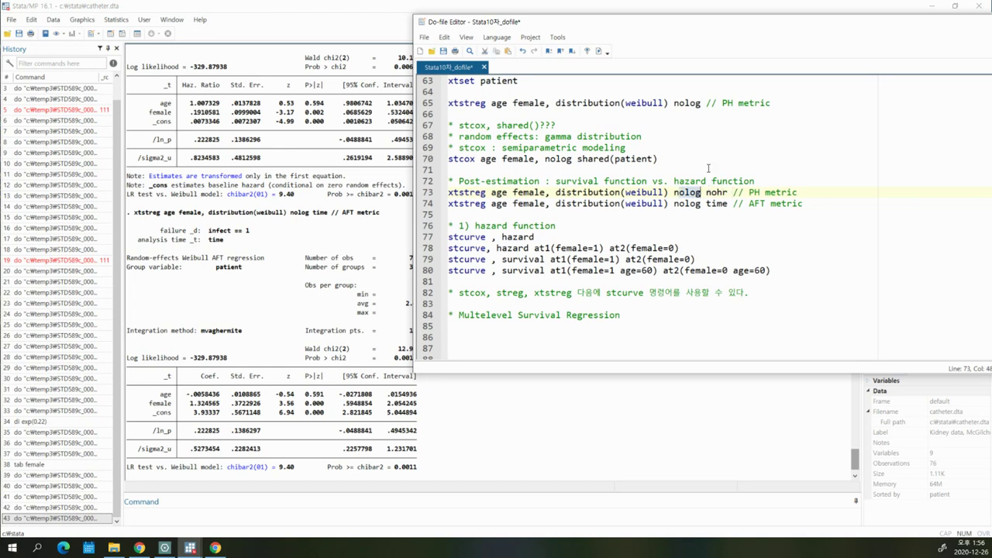
pyautogui.click(598, 50)
pyautogui.click(430, 467)
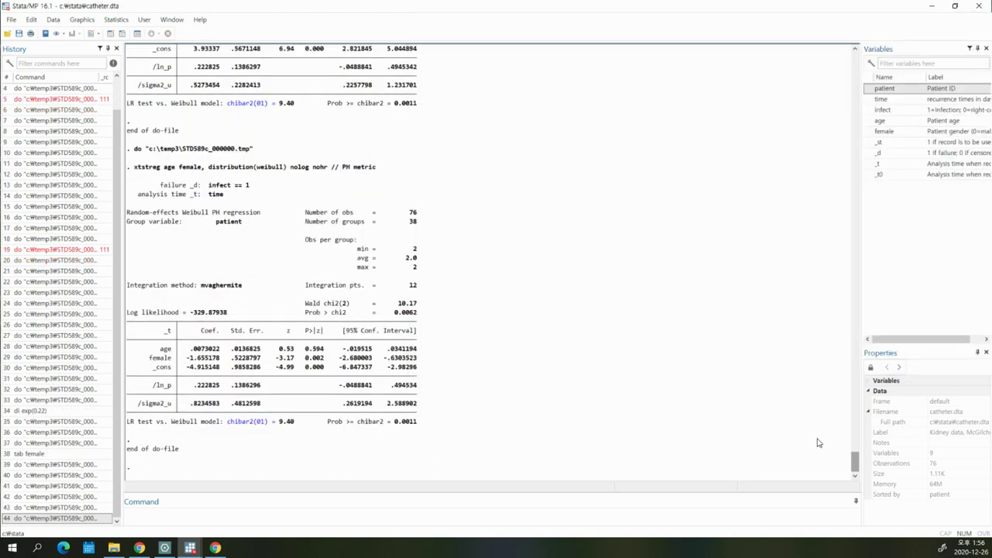
# Compare the age and female coefficients in the AFT metric output with those in the nohr PH metric output.
pyautogui.scroll(10, 852, 462)
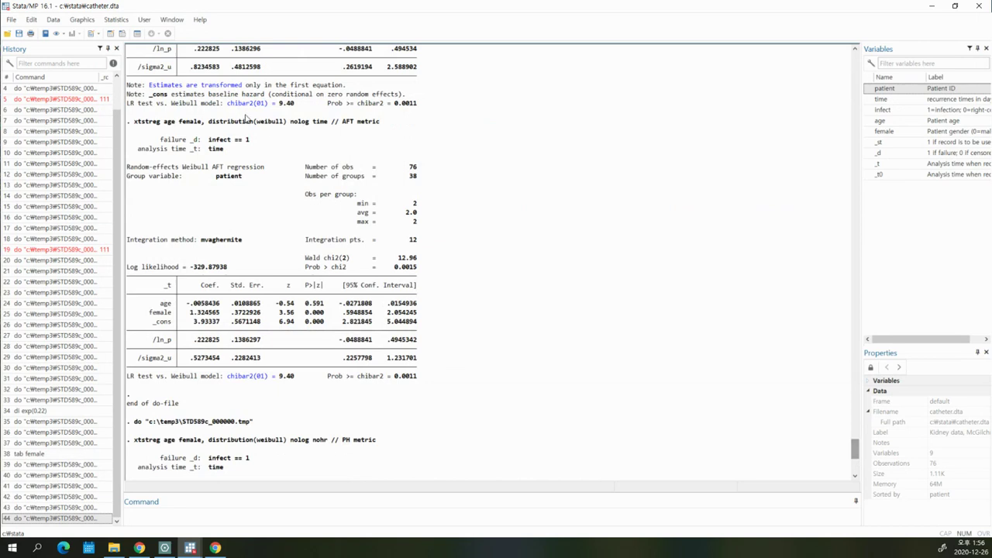
pyautogui.moveTo(342, 123); pyautogui.dragTo(378, 130)
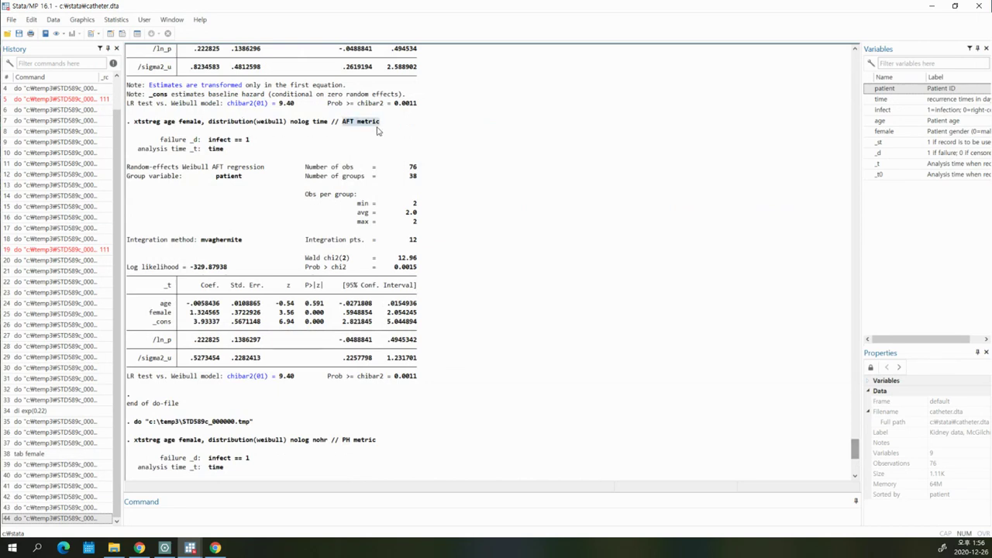
pyautogui.moveTo(187, 303); pyautogui.dragTo(221, 306)
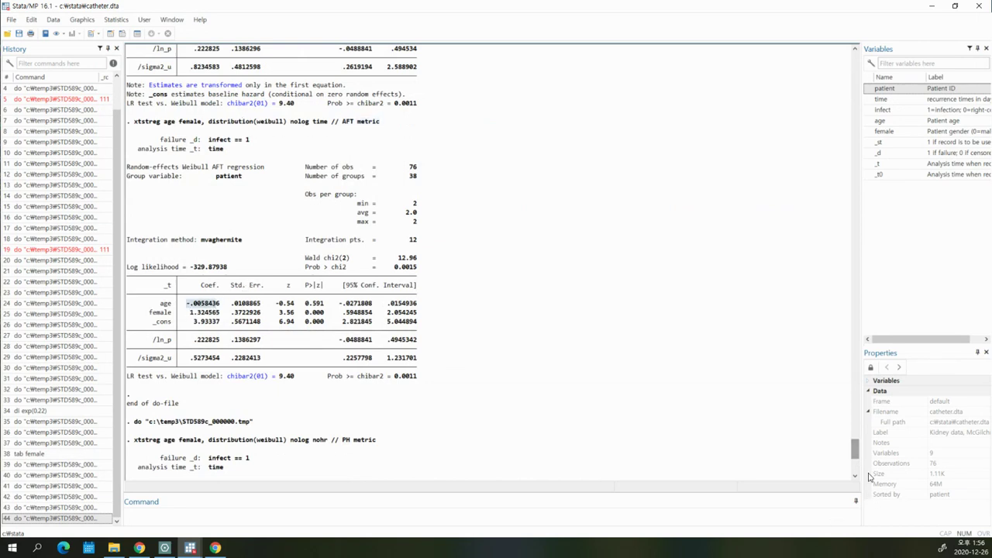
pyautogui.scroll(-7, 855, 453)
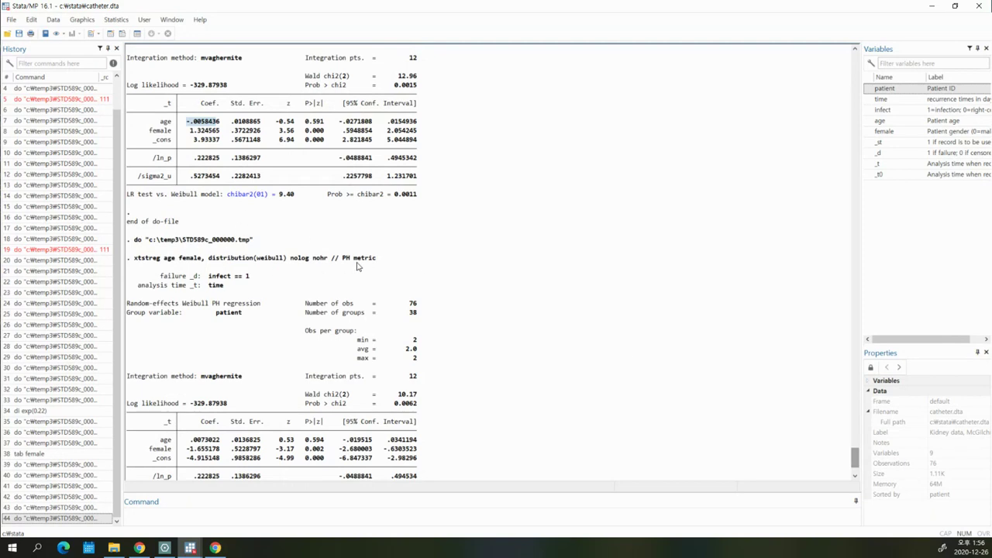
pyautogui.moveTo(343, 259); pyautogui.dragTo(375, 261)
pyautogui.moveTo(312, 259); pyautogui.dragTo(329, 262)
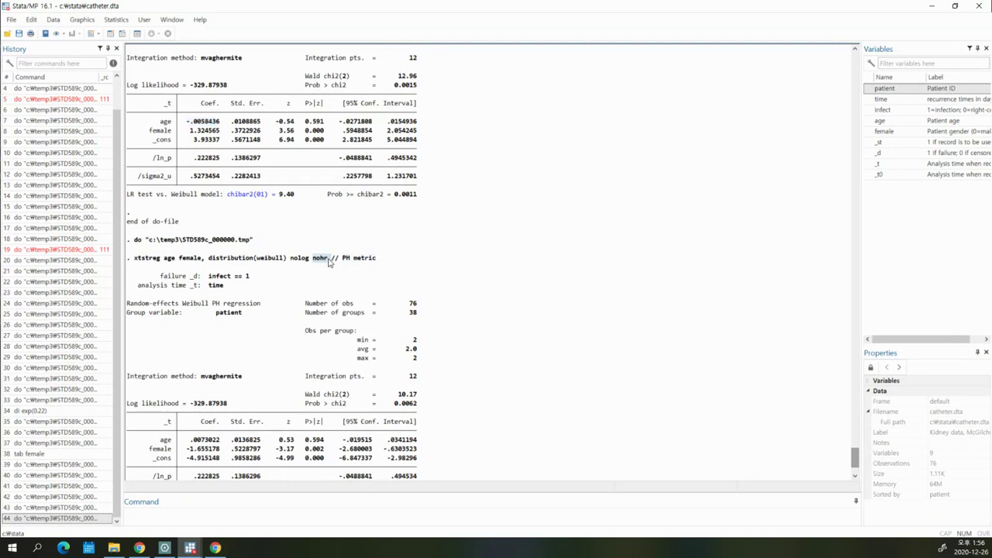
pyautogui.moveTo(187, 441); pyautogui.dragTo(223, 442)
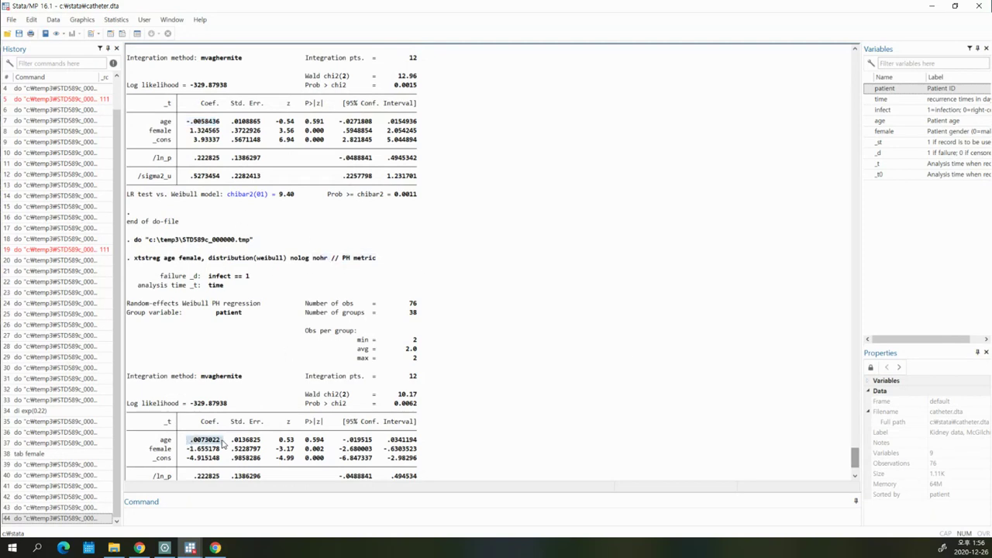
pyautogui.moveTo(185, 122); pyautogui.dragTo(203, 123)
pyautogui.moveTo(191, 440); pyautogui.dragTo(213, 450)
# Return to the Do-file Editor and review the xtstreg commands on lines 65, 73 and 74 with their PH and AFT comments.
pyautogui.moveTo(190, 548)
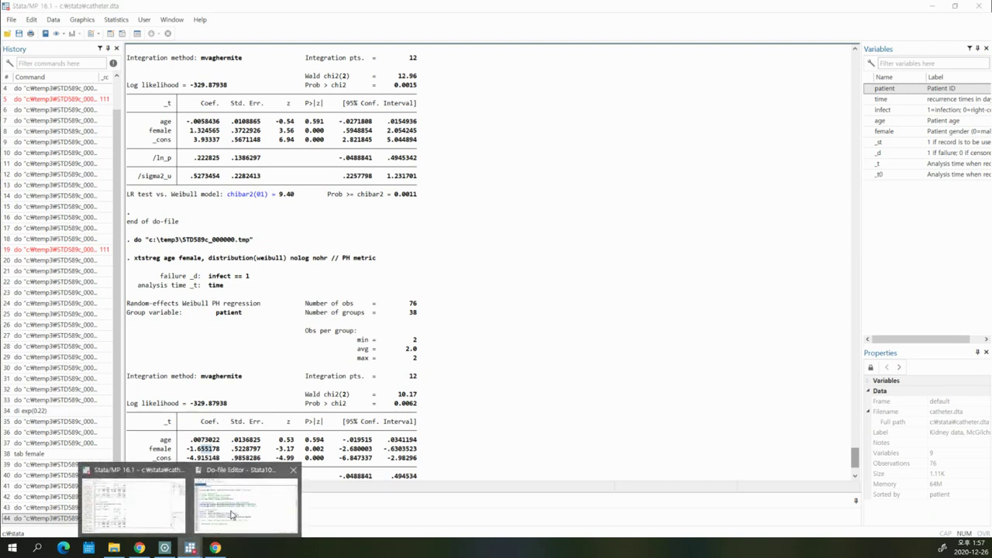
pyautogui.click(244, 499)
pyautogui.click(734, 205)
pyautogui.click(716, 203)
pyautogui.moveTo(741, 193); pyautogui.dragTo(801, 204)
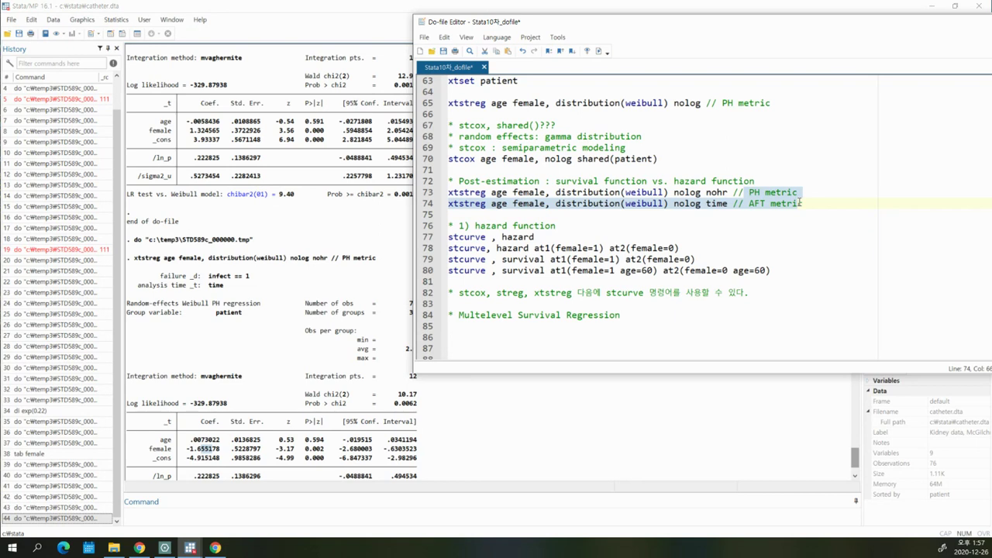
pyautogui.click(677, 203)
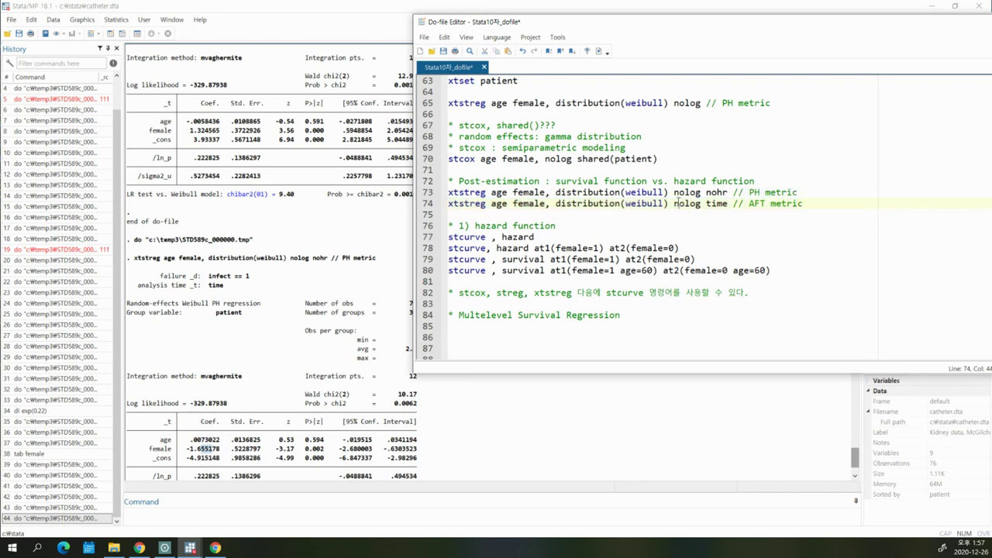
pyautogui.click(516, 328)
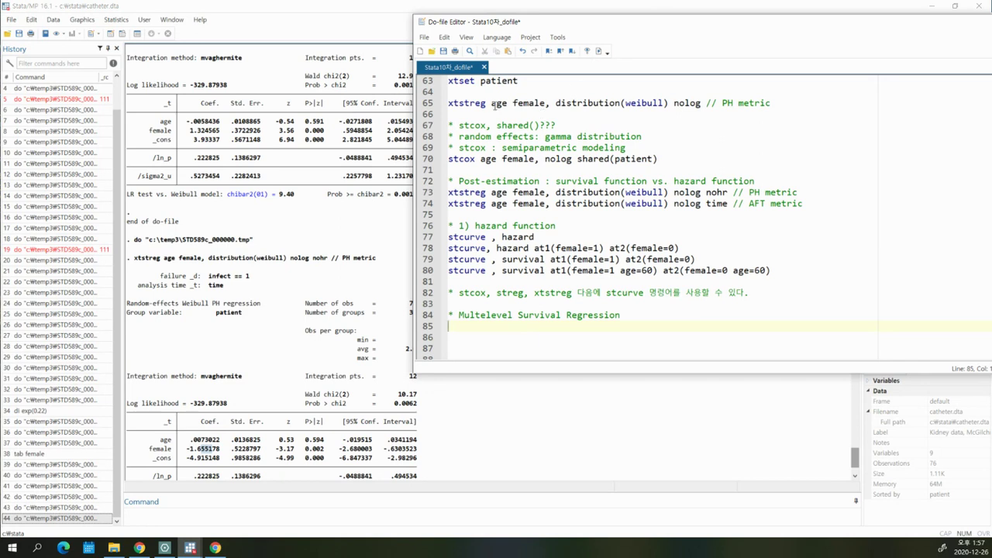
pyautogui.moveTo(487, 104); pyautogui.dragTo(443, 106)
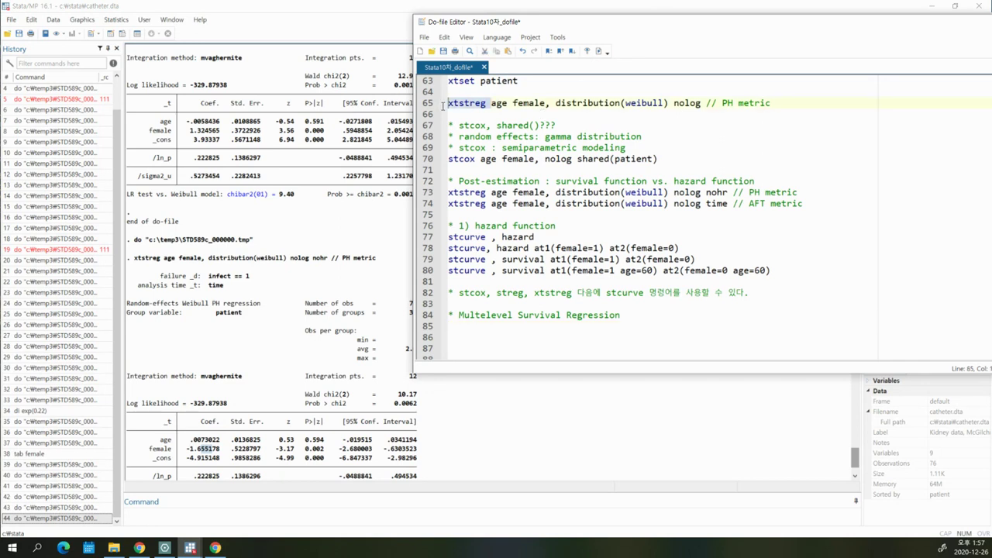
# Under the Multelevel Survival Regression heading, add the comment lines "* mixed" and "* mestreg : Multilevel survival (me: mixed effects)".
pyautogui.click(484, 324)
pyautogui.write('* mixed')
pyautogui.press('Return')
pyautogui.write('* x')
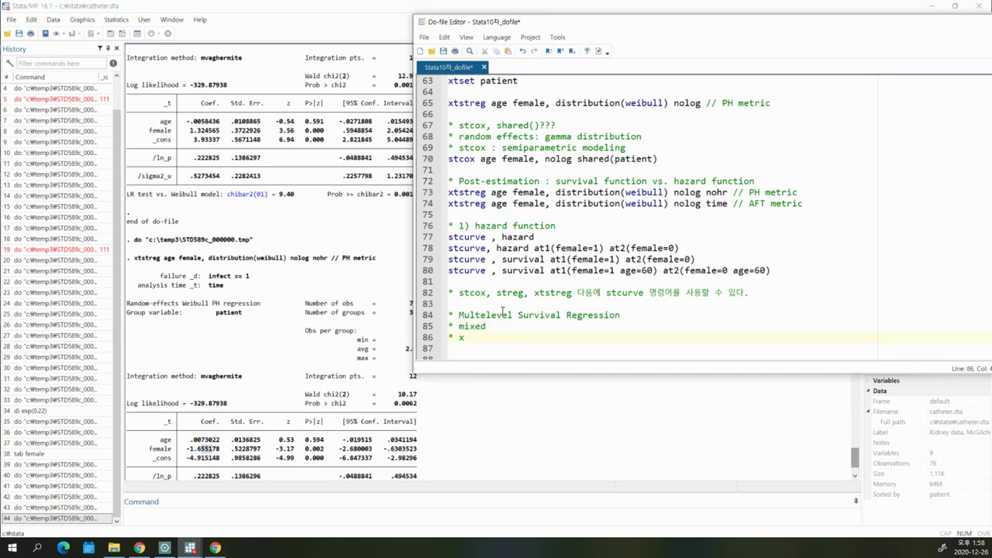
pyautogui.press('BackSpace')
pyautogui.write('mestreg : Muli')
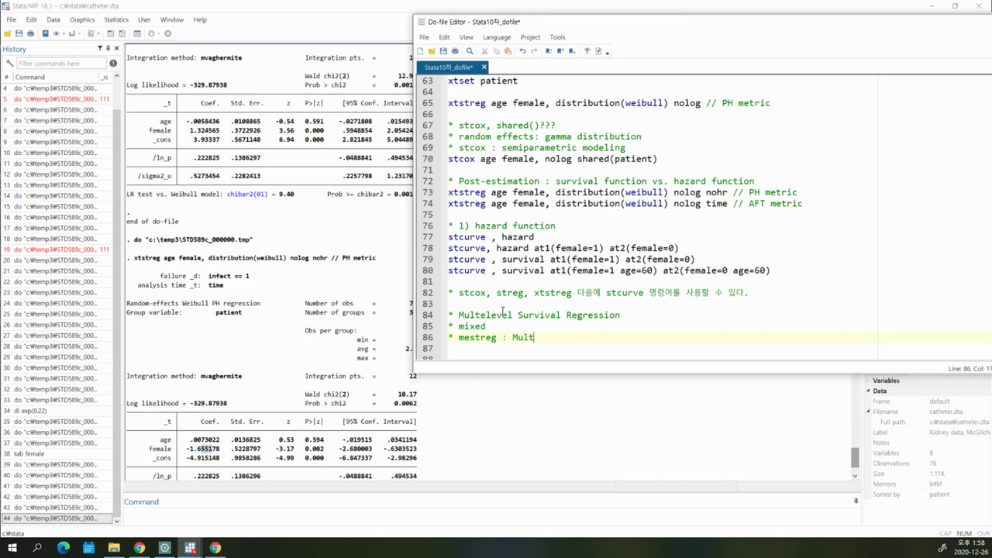
pyautogui.write('ileve')
pyautogui.write('l survival')
pyautogui.write(' (me: mixe')
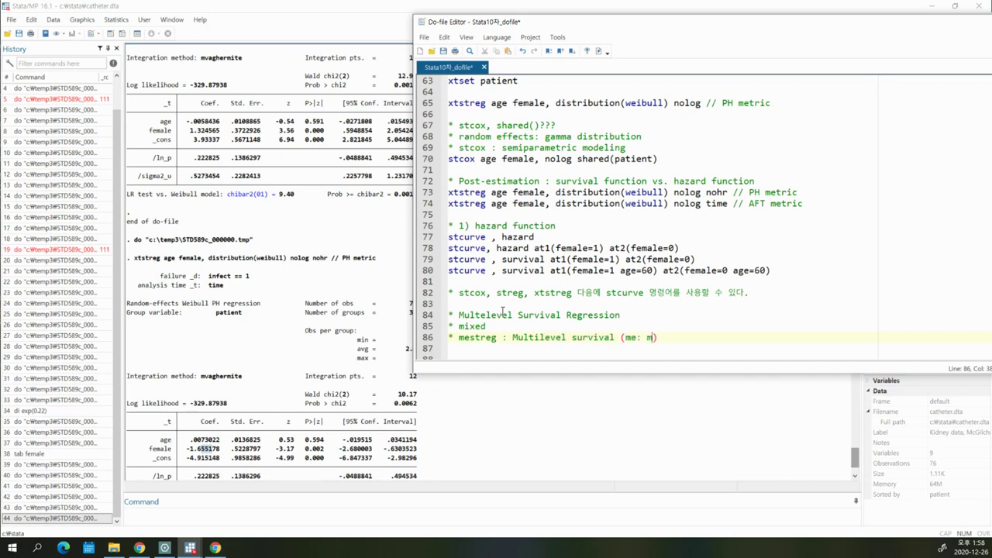
pyautogui.write('d effects')
# Extend the "* mixed" comment with "(mixed effects )" and check the mestreg comment below it.
pyautogui.press('Up')
pyautogui.write('(mixed')
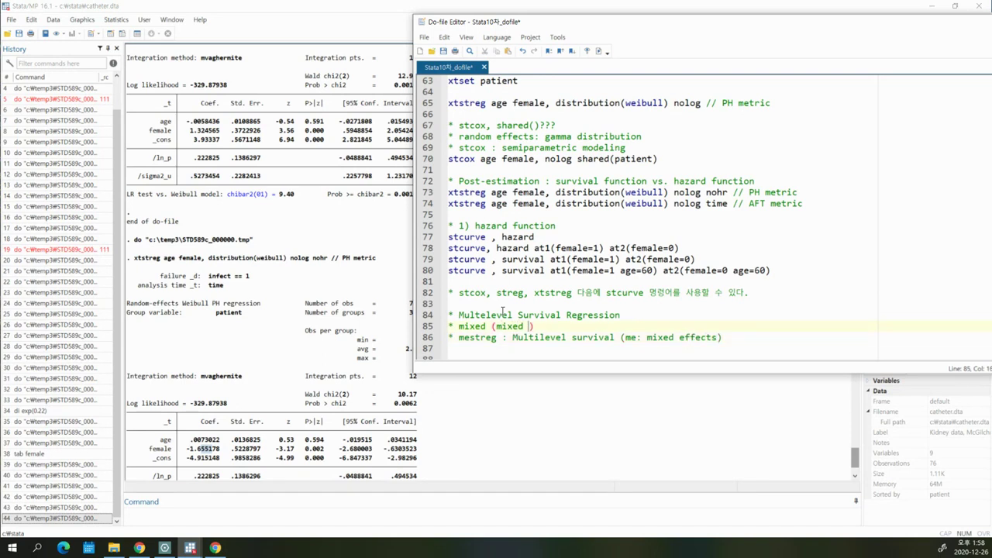
pyautogui.press('Left')
pyautogui.write('effects')
pyautogui.press('Down')
pyautogui.moveTo(626, 337); pyautogui.dragTo(640, 337)
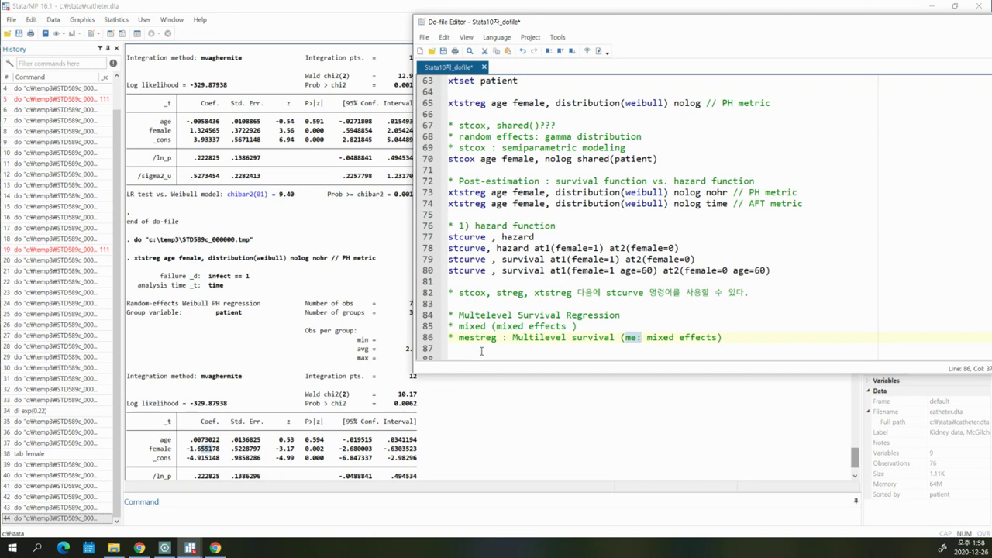
pyautogui.moveTo(497, 339); pyautogui.dragTo(470, 341)
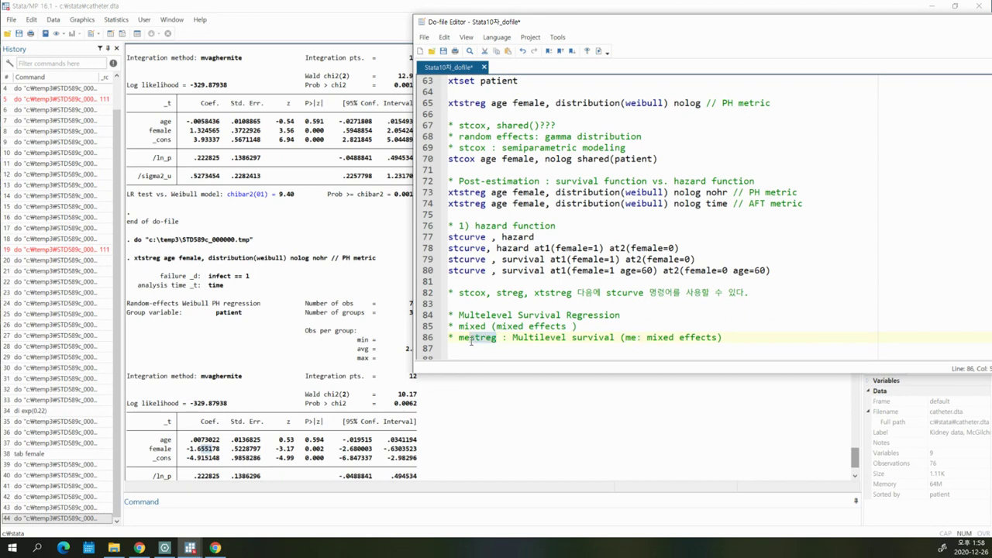
# Insert several blank lines below the mestreg comment and place the cursor near their start.
pyautogui.click(470, 348)
pyautogui.press('Return')
pyautogui.press('Return')
pyautogui.press('Return')
pyautogui.press('Return')
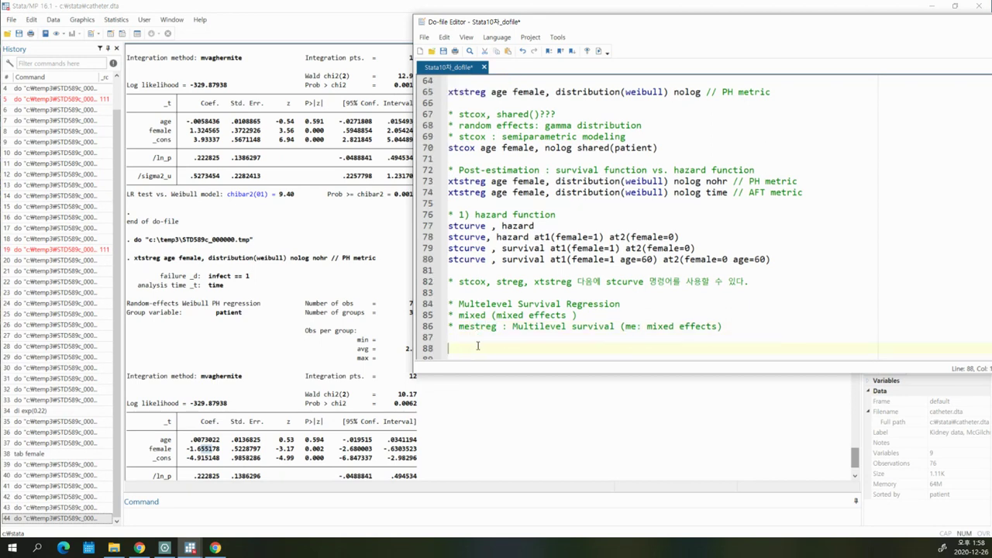
pyautogui.press('Up')
pyautogui.press('Up')
pyautogui.press('Up')
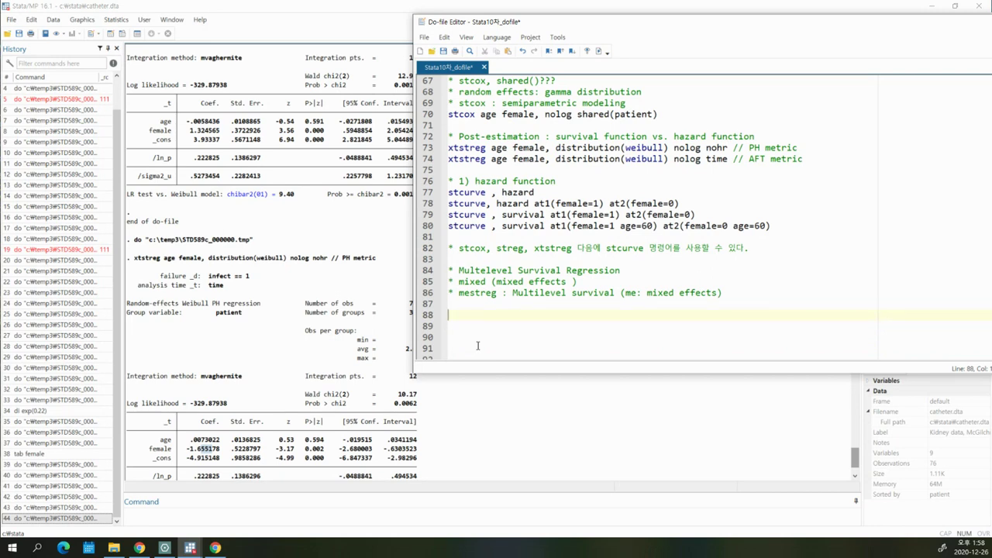
pyautogui.write('xtset')
pyautogui.press('BackSpace')
pyautogui.press('BackSpace')
pyautogui.press('BackSpace')
pyautogui.press('BackSpace')
pyautogui.press('BackSpace')
pyautogui.press('BackSpace')
pyautogui.press('BackSpace')
pyautogui.write('xtset')
pyautogui.press('BackSpace')
pyautogui.press('BackSpace')
pyautogui.press('BackSpace')
pyautogui.press('BackSpace')
pyautogui.press('BackSpace')
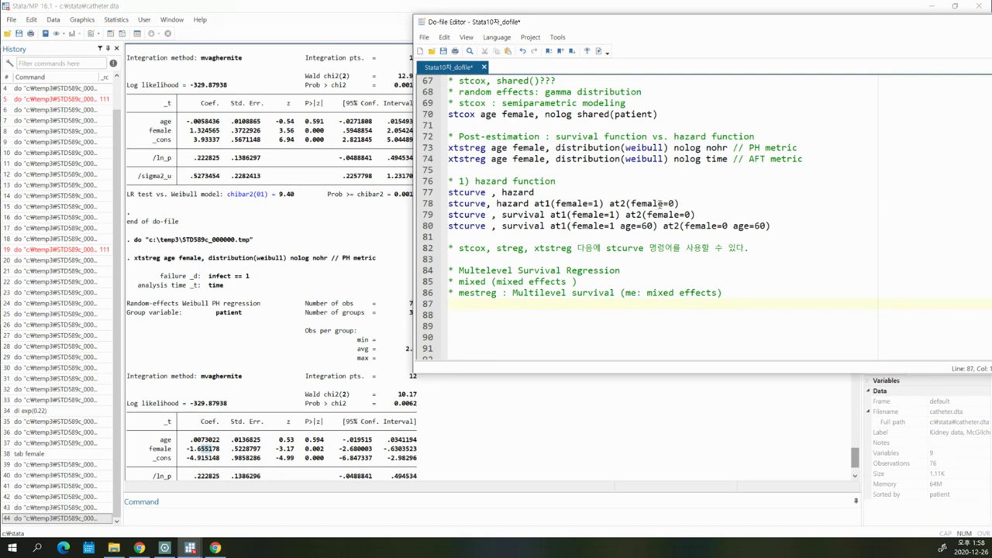
# Below the mestreg comment, add the comment lines "* random intercept model" and "* random intercept / random coefficient" after a blank line.
pyautogui.moveTo(577, 115); pyautogui.dragTo(641, 115)
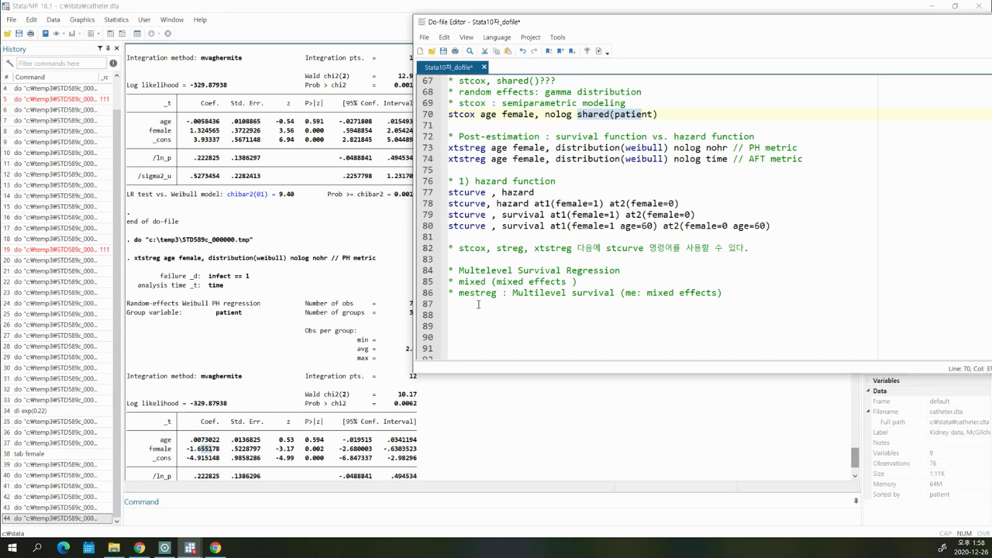
pyautogui.click(482, 302)
pyautogui.moveTo(501, 293); pyautogui.dragTo(448, 293)
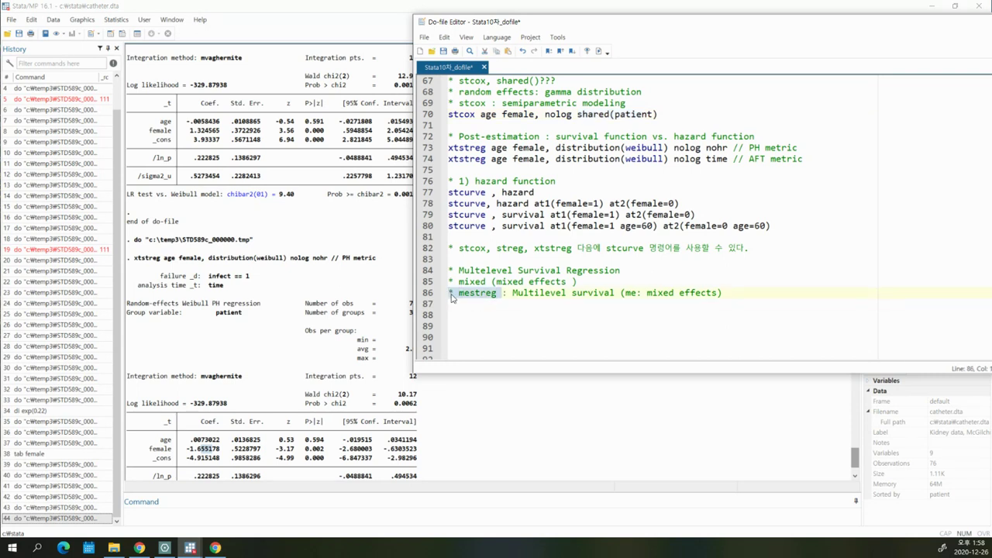
pyautogui.moveTo(577, 114); pyautogui.dragTo(657, 114)
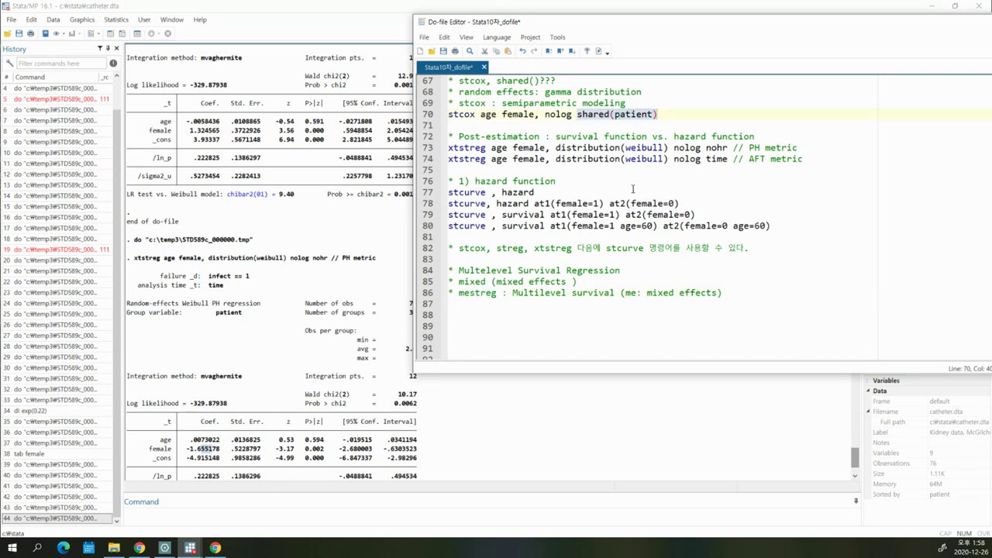
pyautogui.click(480, 302)
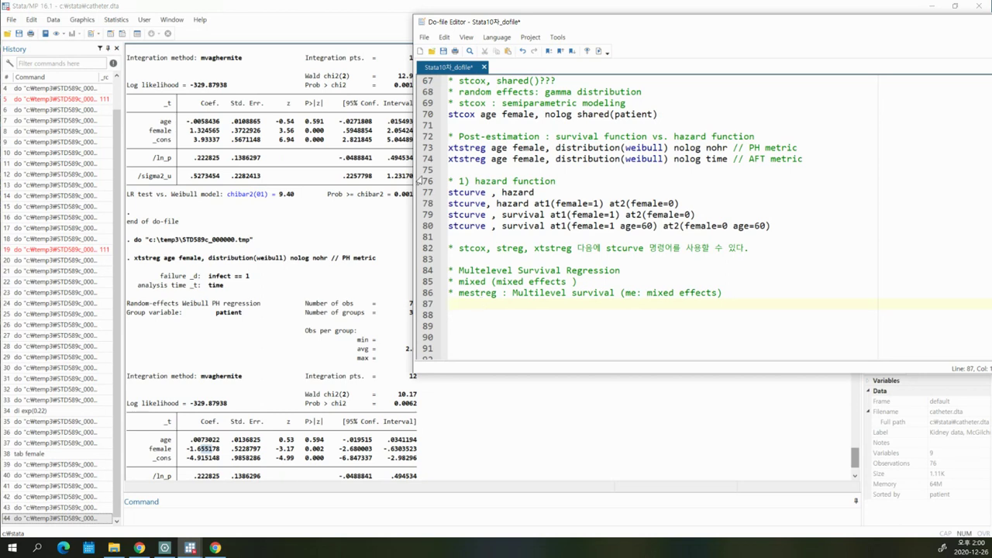
pyautogui.press('Return')
pyautogui.write('* random intercept')
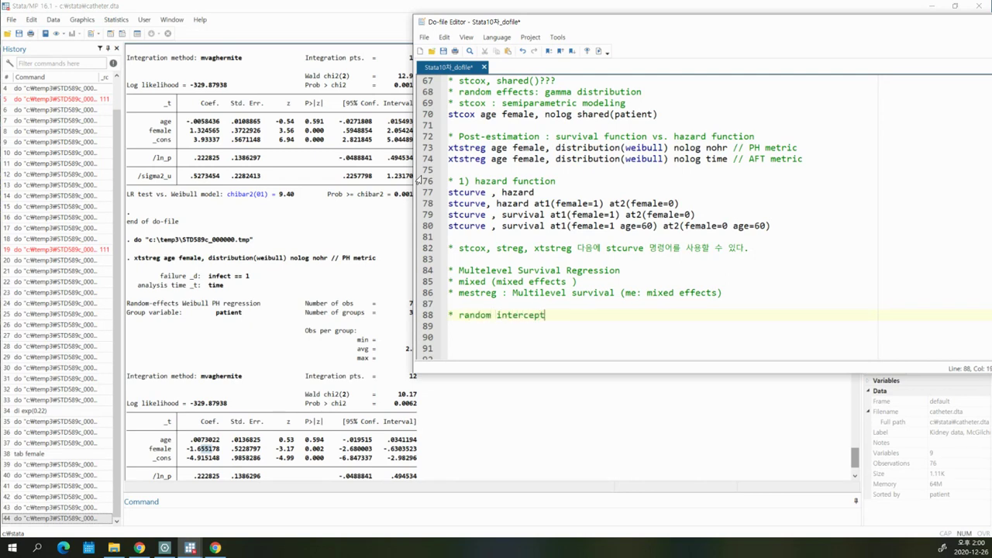
pyautogui.write(' model')
pyautogui.press('Return')
pyautogui.write('* random intercep')
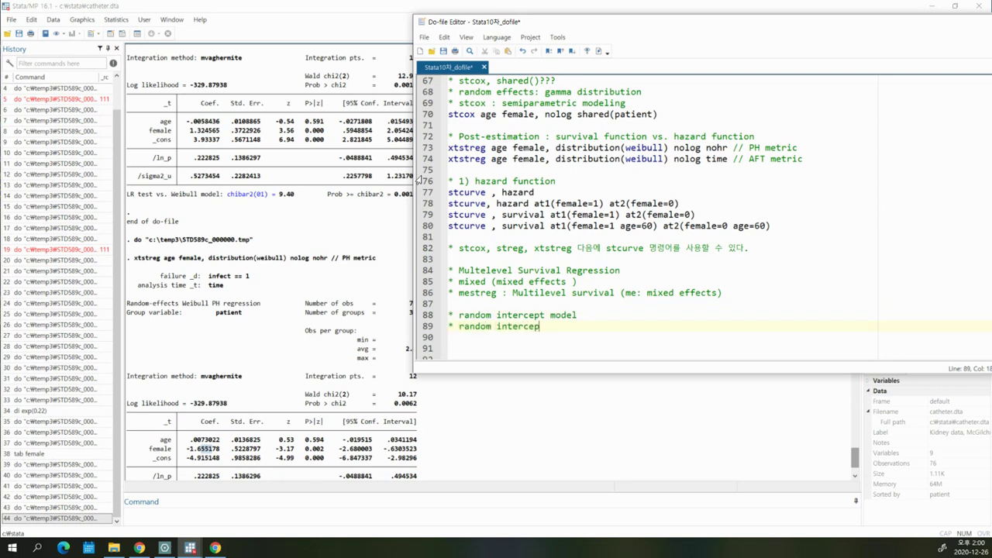
pyautogui.write('t / random coefficient')
pyautogui.press('Return')
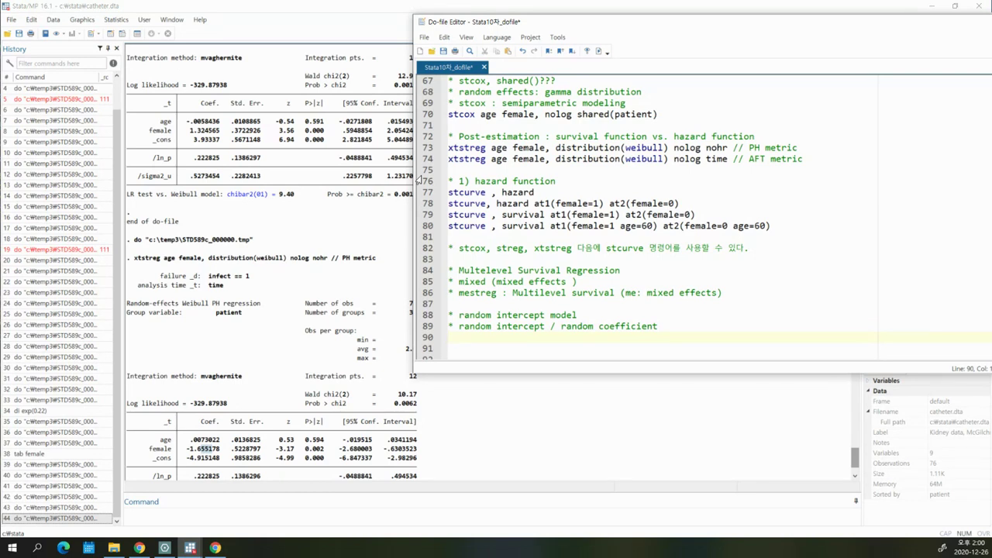
# Insert blank lines below the "random intercept / random coefficient" comment and put the cursor on line 90.
pyautogui.moveTo(502, 293); pyautogui.dragTo(646, 293)
pyautogui.moveTo(561, 326); pyautogui.dragTo(669, 327)
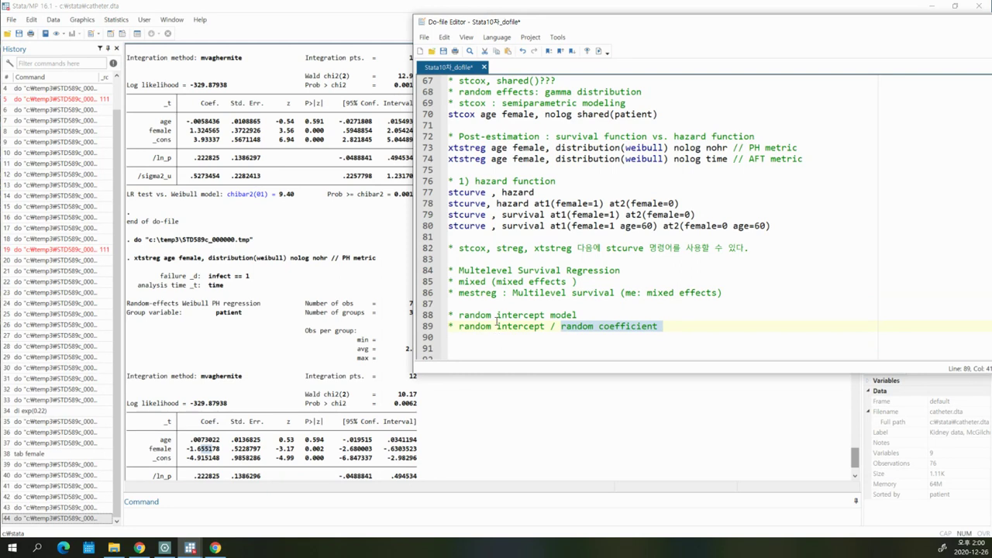
pyautogui.moveTo(492, 161); pyautogui.dragTo(448, 160)
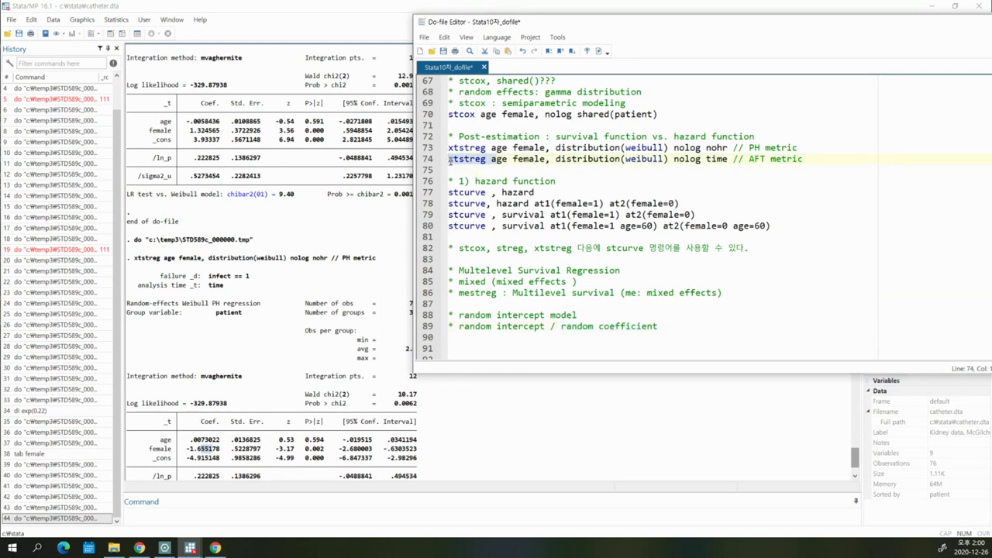
pyautogui.click(484, 344)
pyautogui.press('Return')
pyautogui.press('Return')
pyautogui.press('Return')
pyautogui.press('Up')
pyautogui.press('Up')
pyautogui.press('Up')
pyautogui.press('Up')
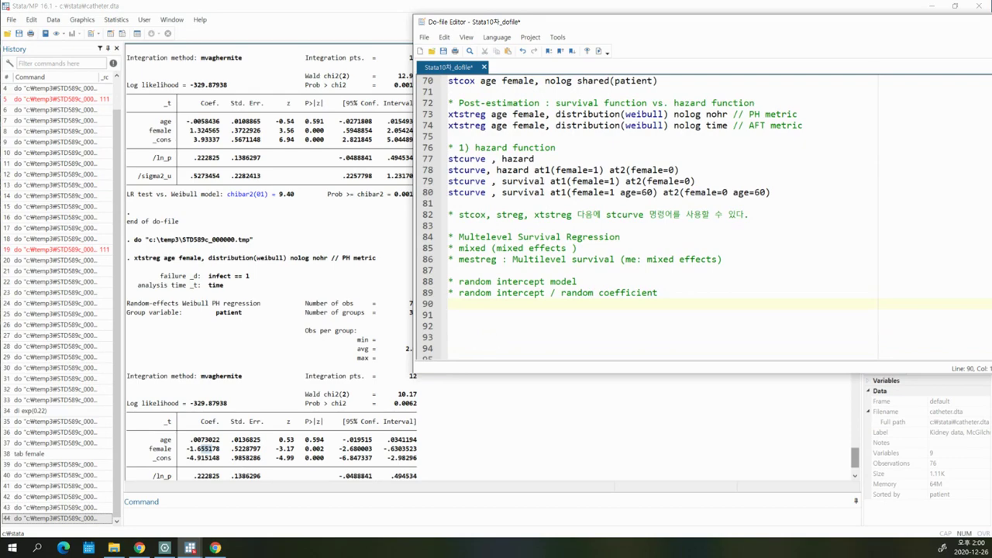
# Switch to the Drawboard PDF notes and, under "Multilevel Survival Regression : Mixed Effects", underline the shared-traits phrase and box "sharing unobserved characteristics".
pyautogui.click(164, 548)
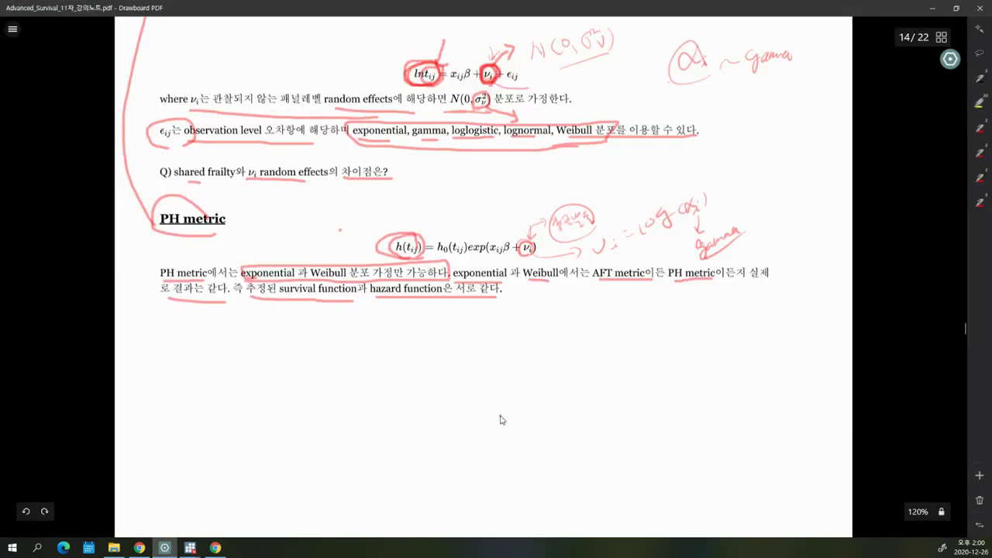
pyautogui.scroll(-15, 500, 419)
pyautogui.scroll(-15, 499, 419)
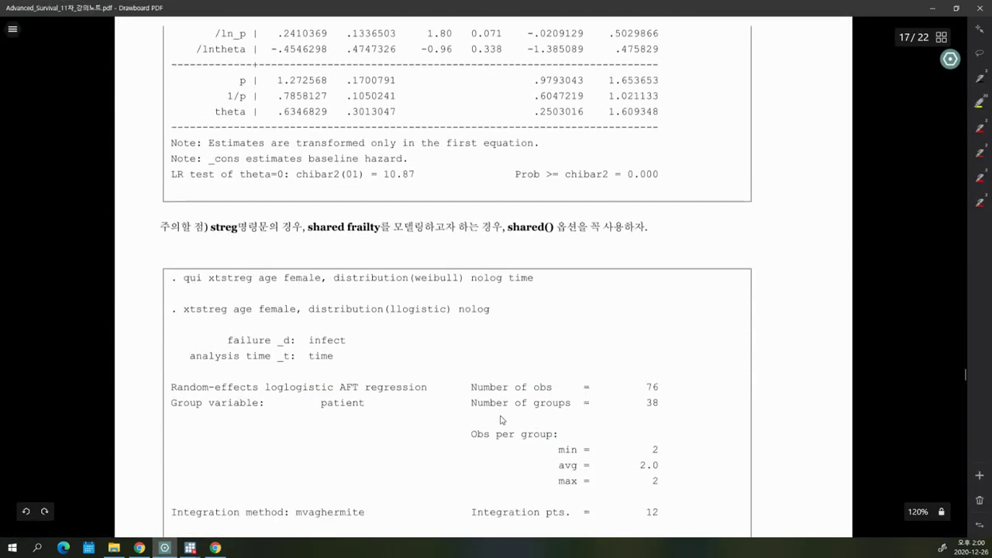
pyautogui.scroll(5, 499, 418)
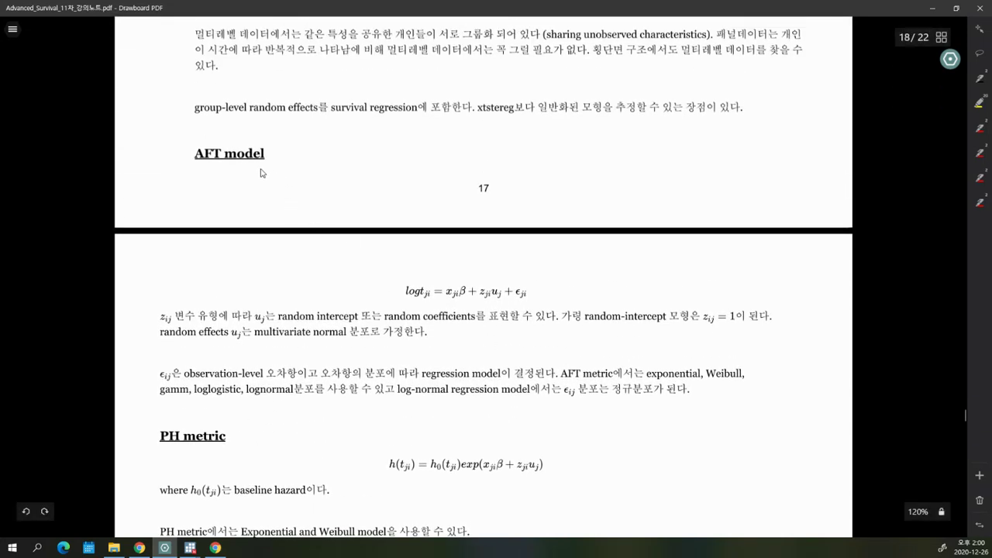
pyautogui.scroll(1, 298, 166)
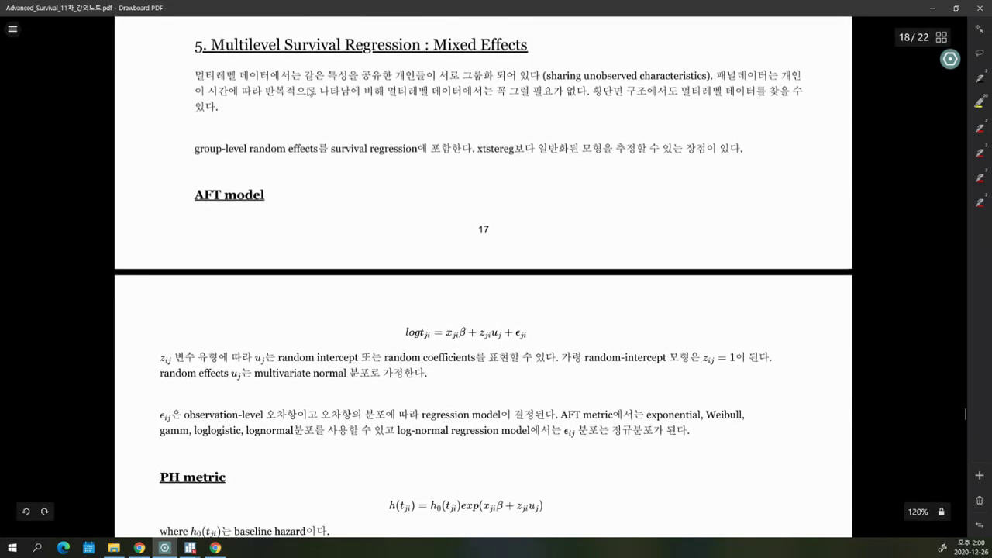
pyautogui.moveTo(309, 87); pyautogui.dragTo(455, 90)
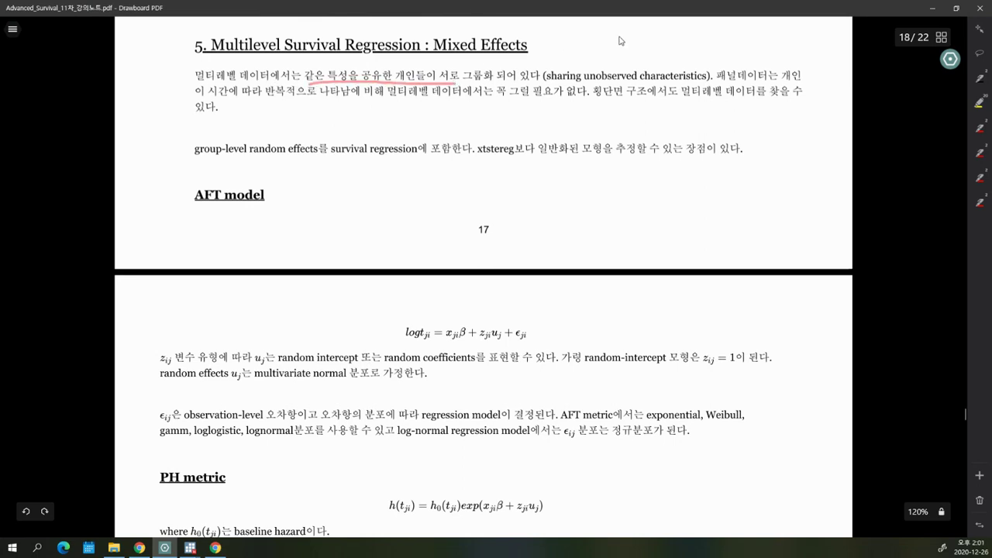
pyautogui.moveTo(554, 81)
pyautogui.mouseDown()
pyautogui.moveTo(702, 81)
pyautogui.moveTo(675, 65)
pyautogui.moveTo(553, 71)
pyautogui.moveTo(546, 81)
pyautogui.mouseUp()
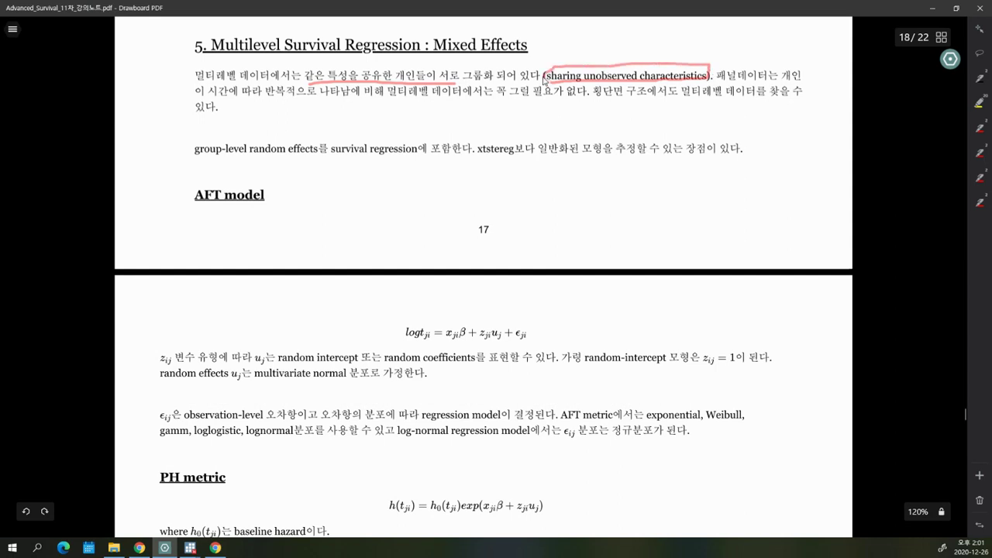
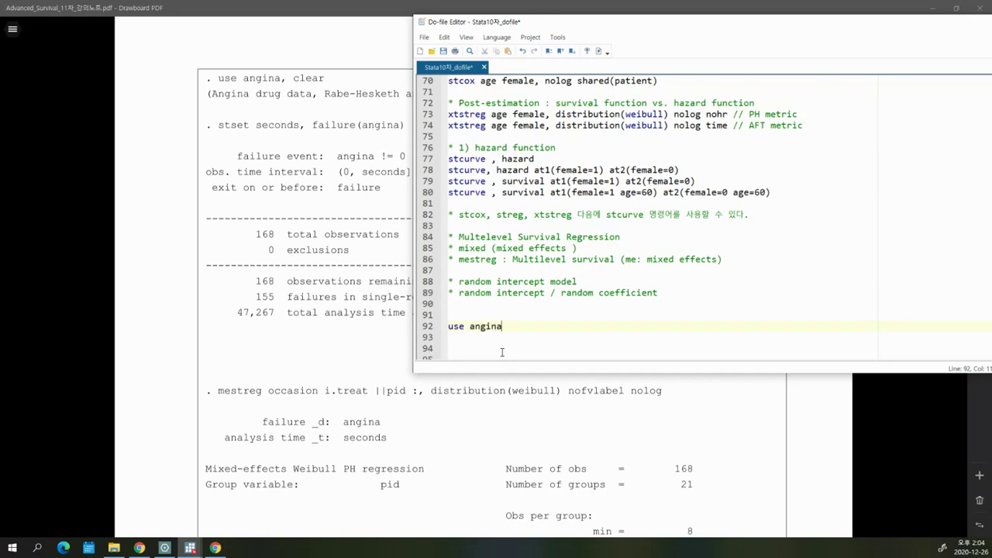
# Complete the do-file's line 92 as "use angina, clear", run that line and view its output.
pyautogui.write(', clear')
pyautogui.moveTo(465, 327); pyautogui.dragTo(541, 326)
pyautogui.hotkey('shift', 'Home')
pyautogui.click(190, 548)
pyautogui.click(152, 510)
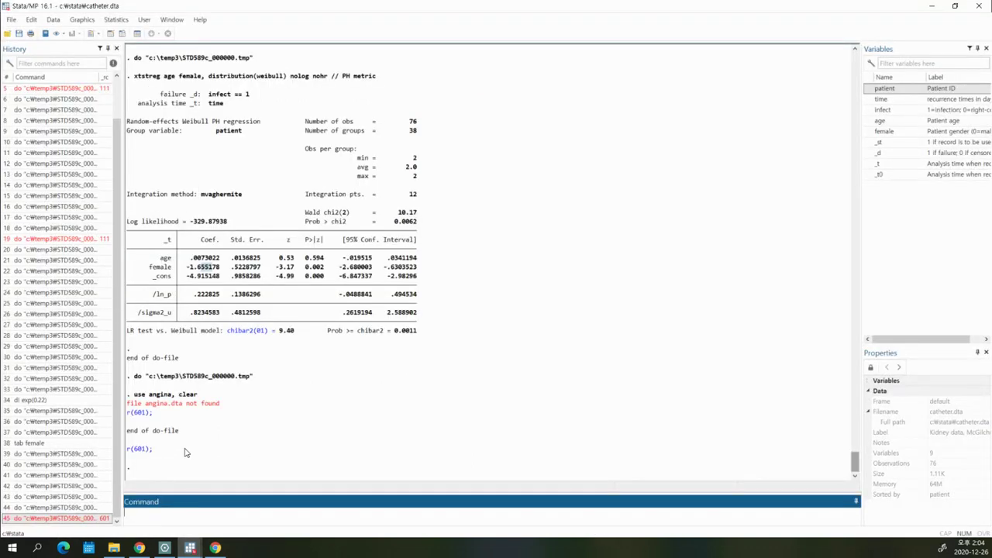
# Switch to File Explorer for the angina dataset file, return to the do-file and rerun "use angina, clear".
pyautogui.click(114, 548)
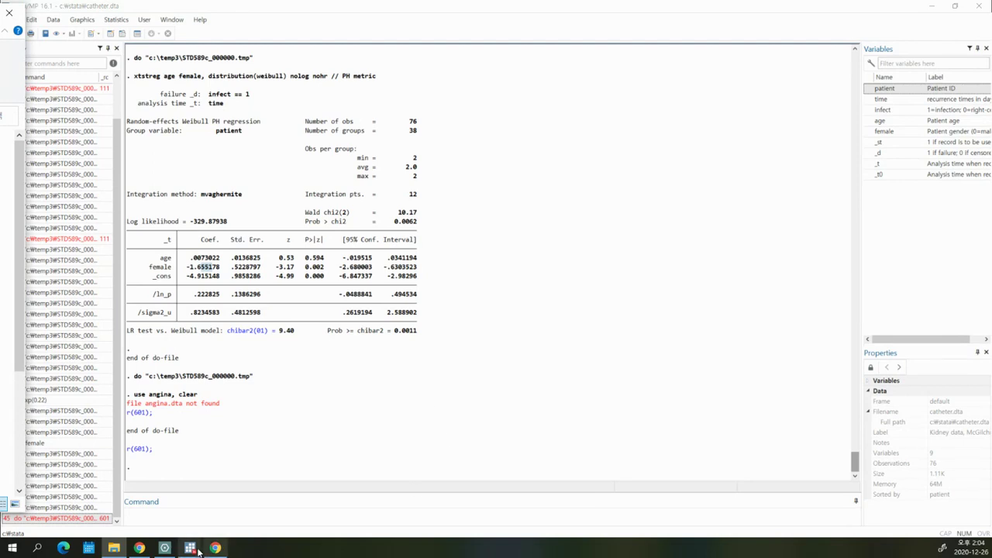
pyautogui.moveTo(190, 548)
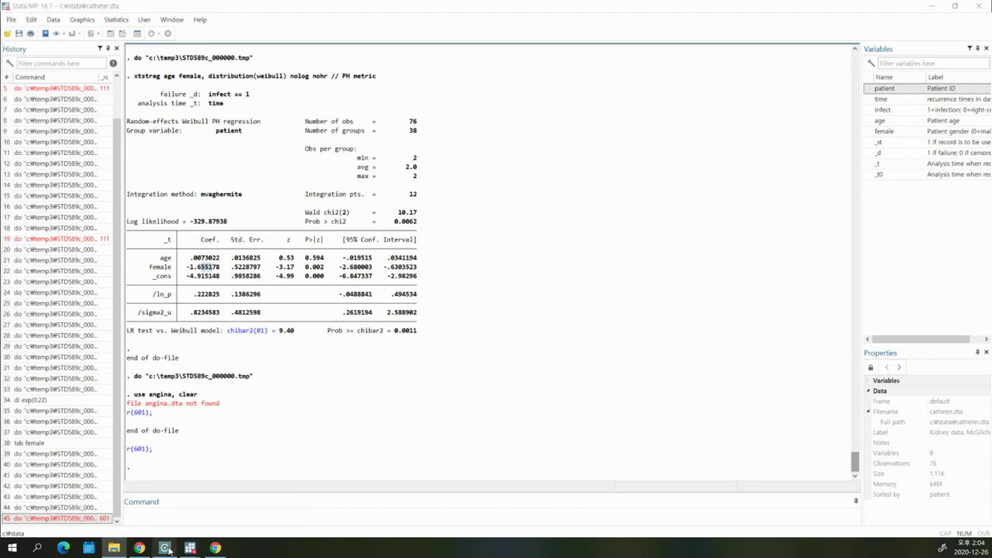
pyautogui.click(247, 504)
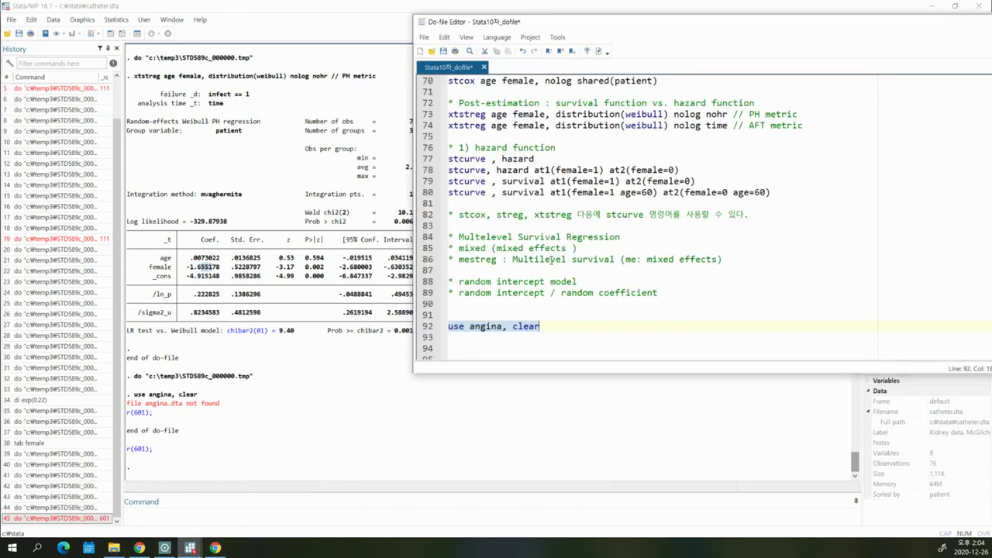
pyautogui.click(598, 51)
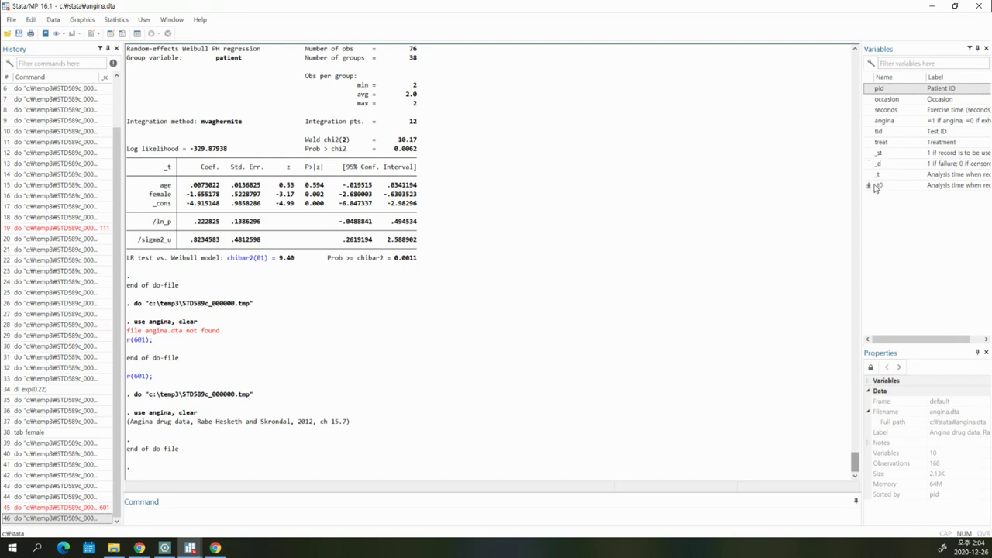
# Add "stset" on the line below "use angina, clear" in the do-file and run it.
pyautogui.click(190, 547)
pyautogui.click(242, 513)
pyautogui.click(496, 336)
pyautogui.write('sts')
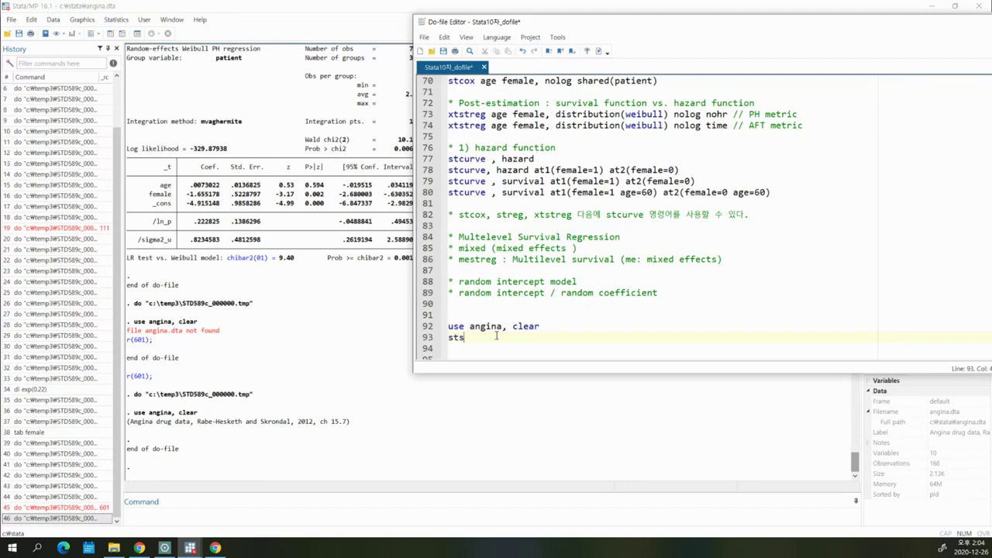
pyautogui.write('et')
pyautogui.press('Return')
pyautogui.press('Return')
pyautogui.moveTo(489, 330); pyautogui.dragTo(434, 329)
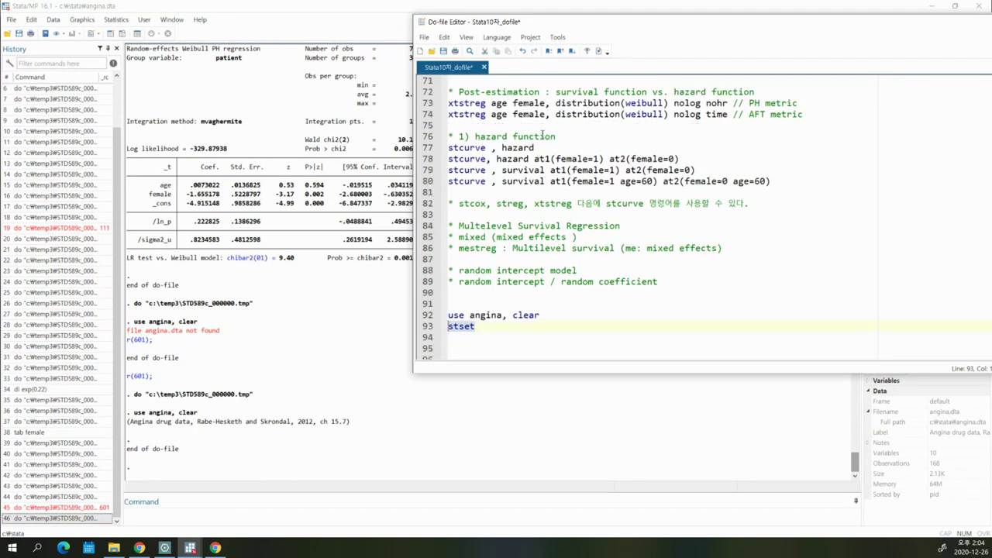
pyautogui.click(598, 50)
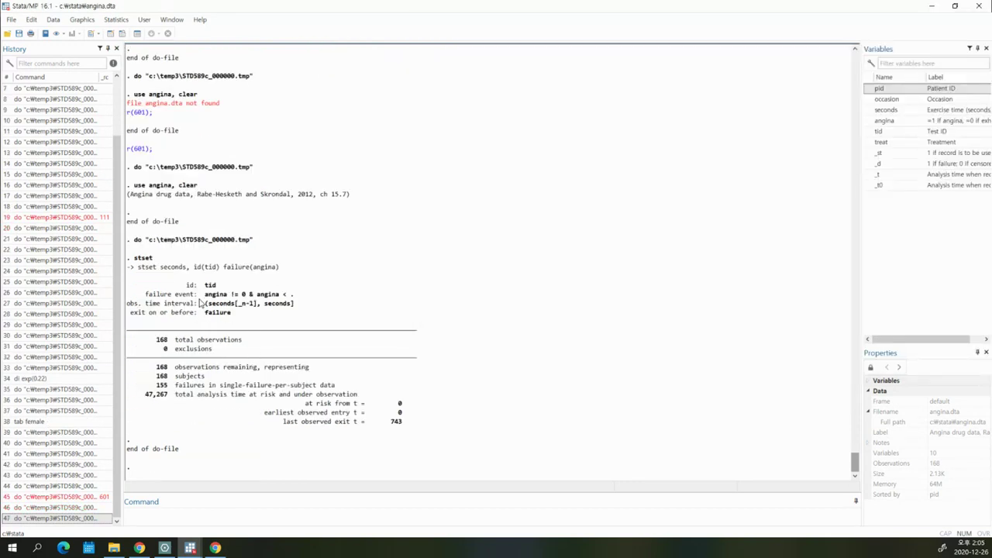
# Highlight the id(tid) failure(angina) settings in the stset output and check the tid values in the data browser.
pyautogui.moveTo(195, 267); pyautogui.dragTo(305, 269)
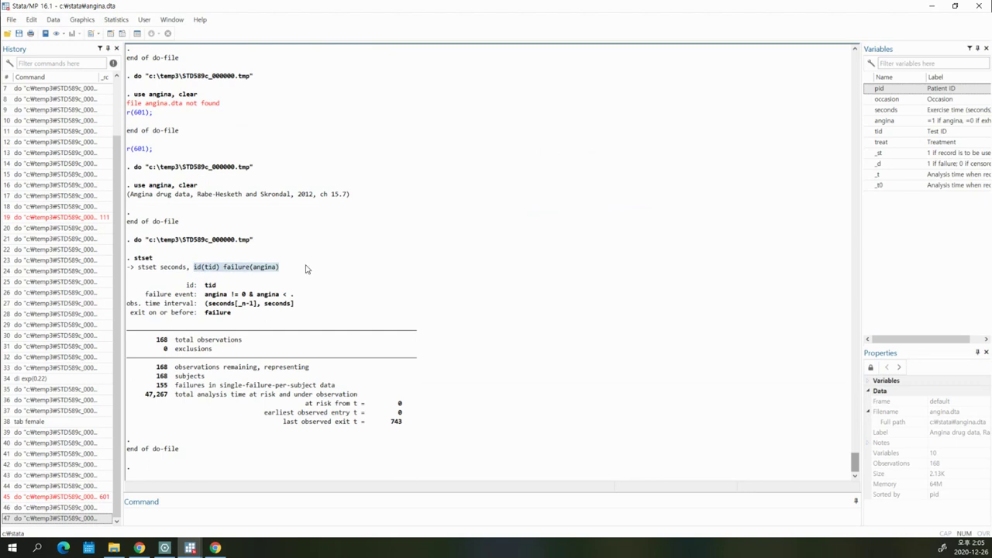
pyautogui.click(122, 33)
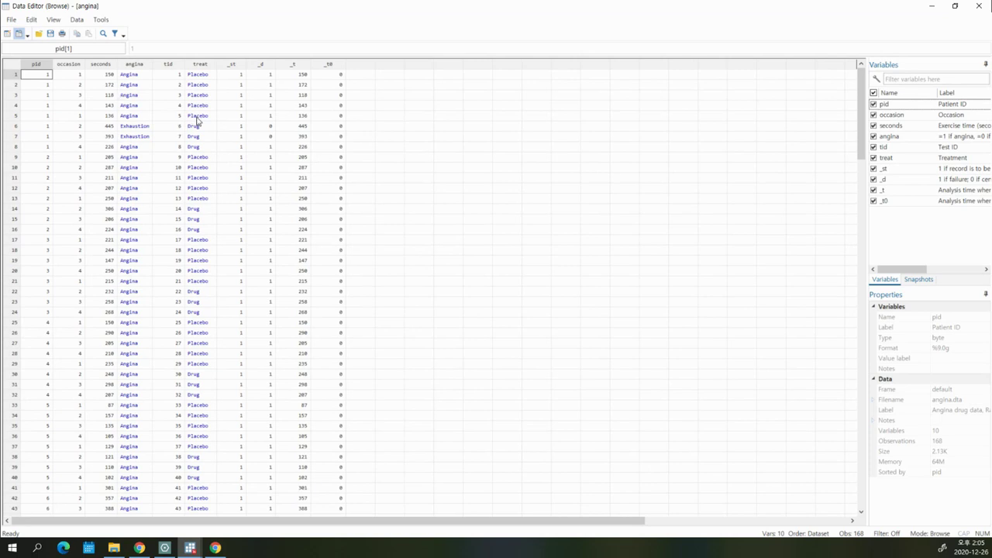
pyautogui.moveTo(177, 76); pyautogui.dragTo(176, 147)
pyautogui.click(176, 147)
pyautogui.click(983, 6)
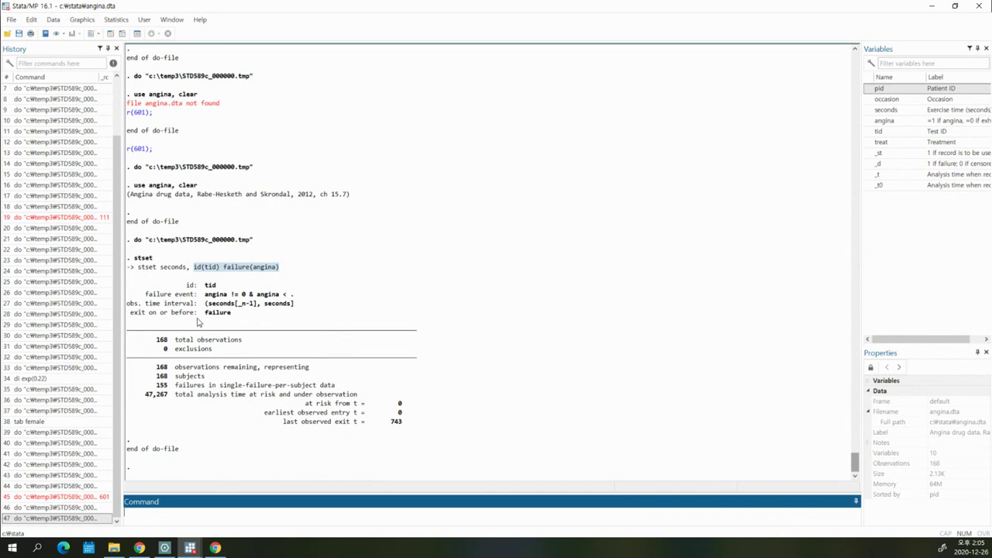
# Highlight id(tid) in the stset output and go down the tid column in the data browser to row 18.
pyautogui.moveTo(194, 267); pyautogui.dragTo(221, 273)
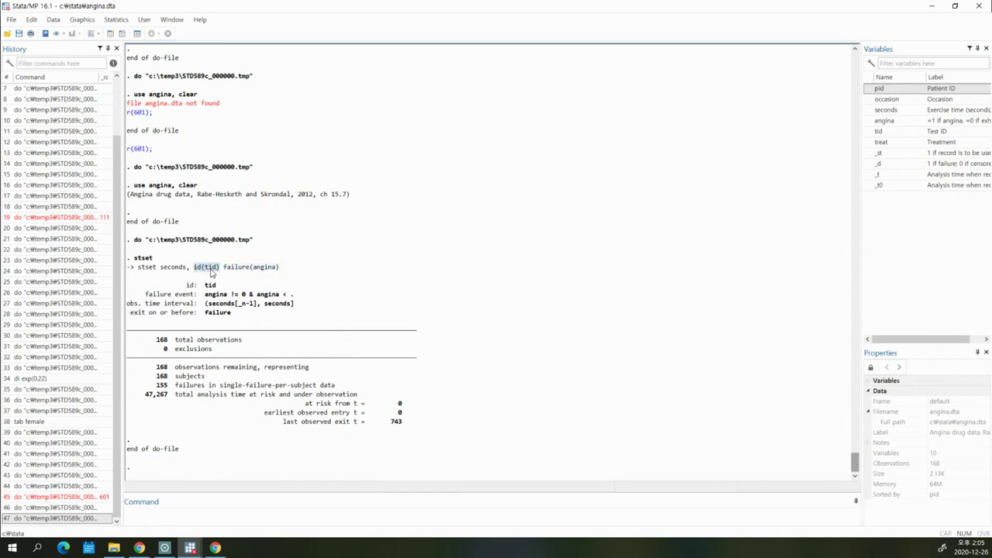
pyautogui.click(207, 270)
pyautogui.click(122, 33)
pyautogui.click(177, 76)
pyautogui.press('Down')
pyautogui.press('Down')
pyautogui.press('Down')
pyautogui.press('Down')
pyautogui.press('Down')
pyautogui.press('Down')
pyautogui.press('Down')
pyautogui.press('Down')
pyautogui.press('Down')
pyautogui.press('Down')
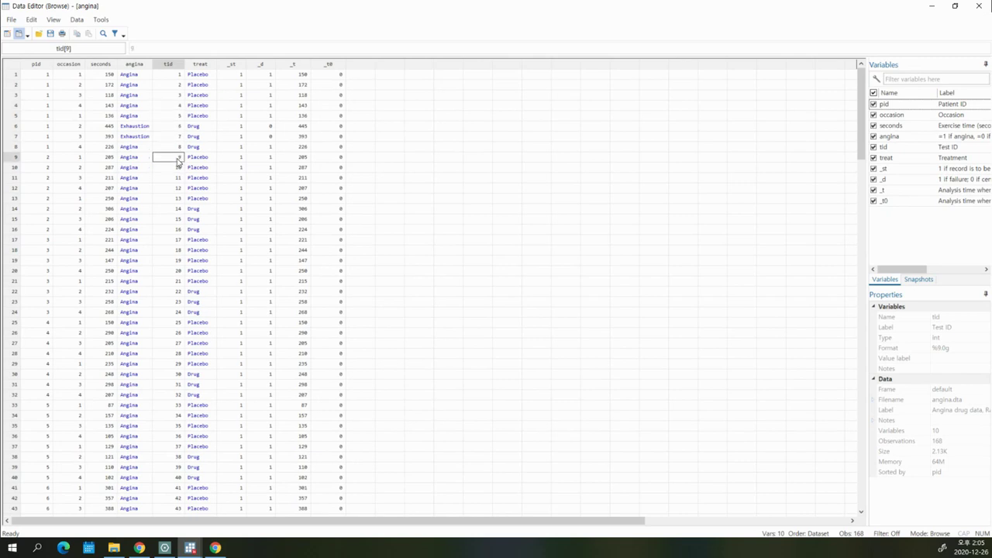
pyautogui.click(174, 197)
pyautogui.moveTo(172, 79); pyautogui.dragTo(172, 251)
pyautogui.click(172, 252)
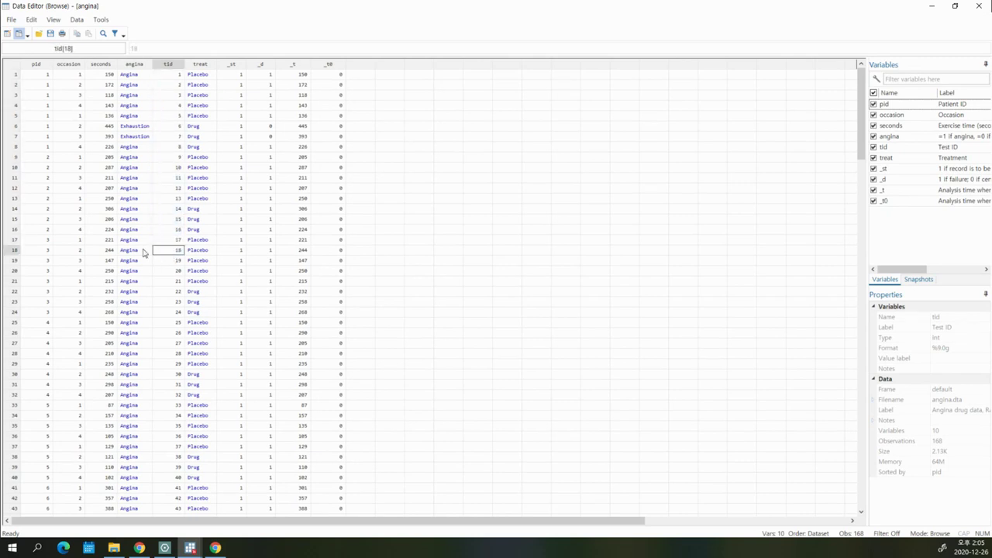
# Examine the first patient's rows in the pid column, and close the data browser.
pyautogui.moveTo(42, 75); pyautogui.dragTo(39, 157)
pyautogui.click(44, 76)
pyautogui.moveTo(45, 95); pyautogui.dragTo(40, 147)
pyautogui.click(979, 6)
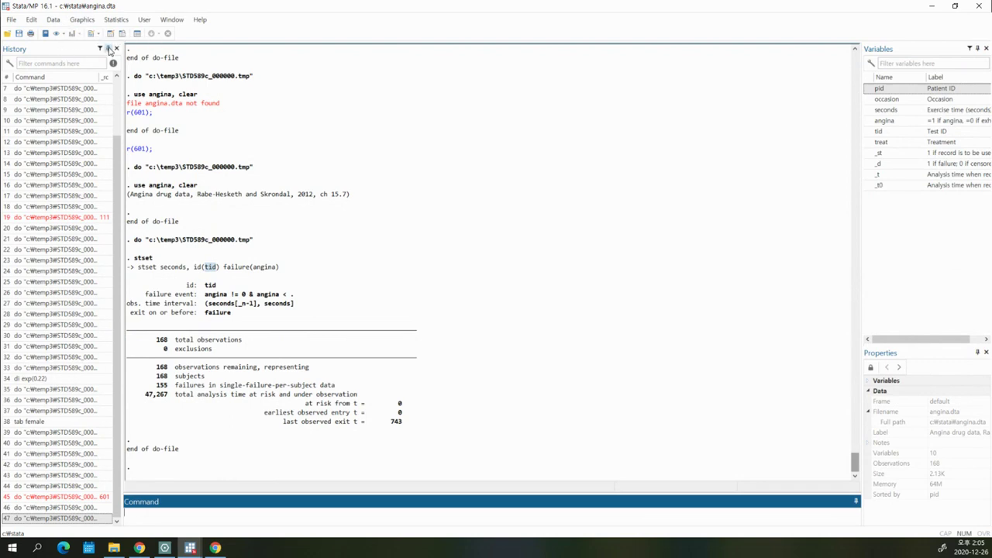
# Reopen the data browser and compare pid with the exercise times in the seconds column for the first patient's eight rows.
pyautogui.click(124, 35)
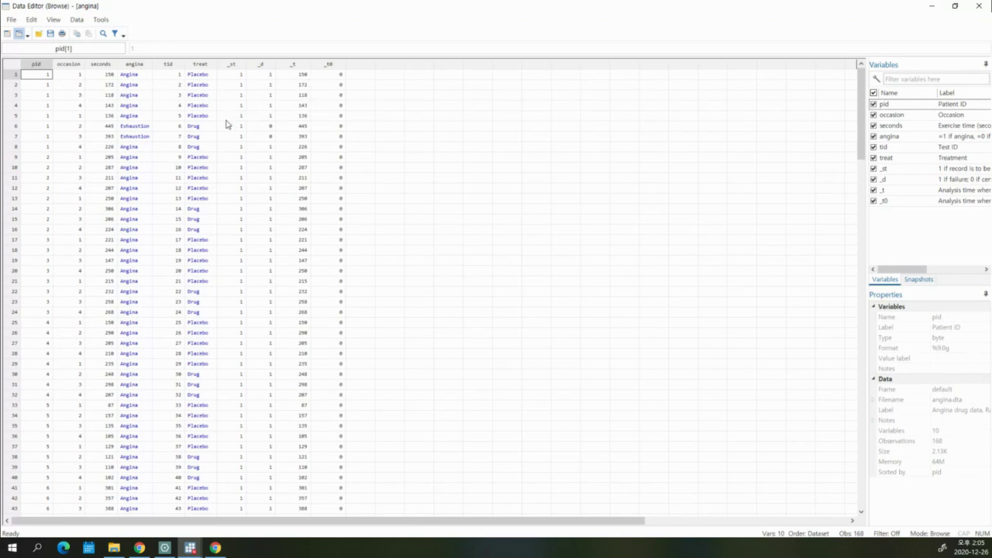
pyautogui.click(109, 77)
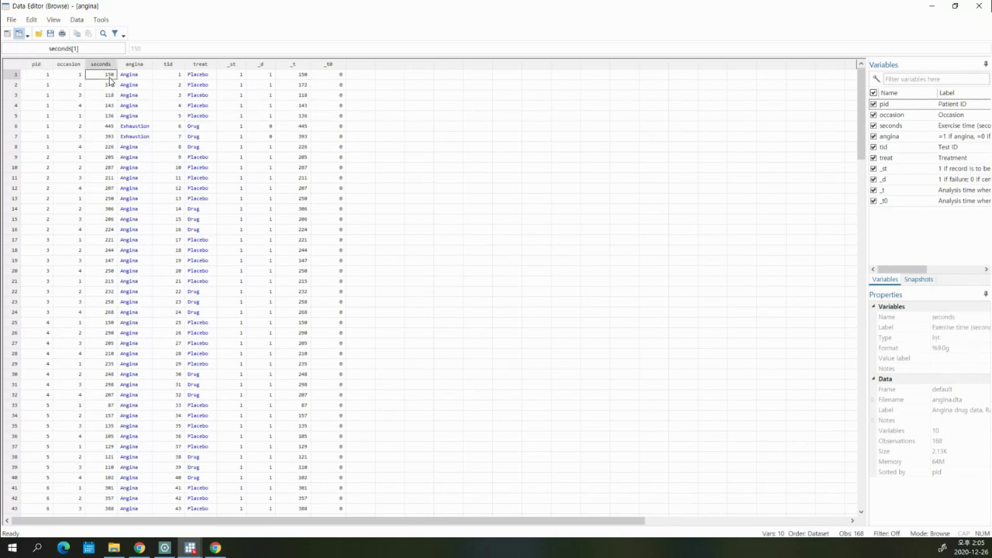
pyautogui.click(43, 77)
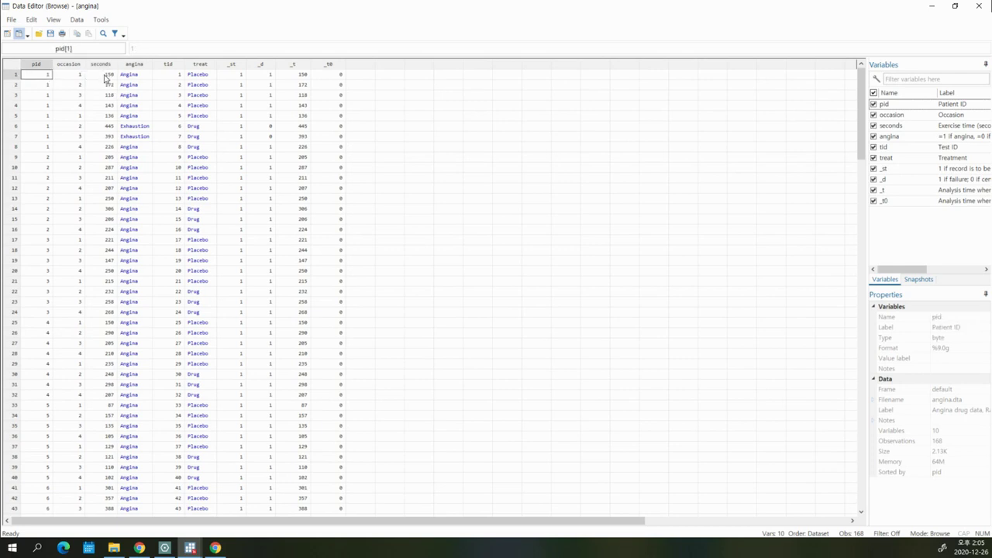
pyautogui.click(106, 77)
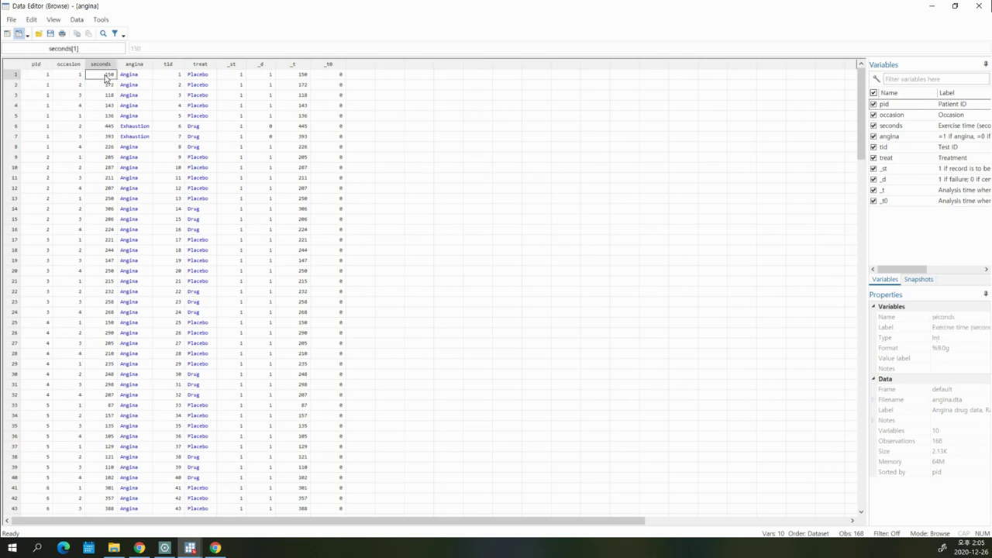
pyautogui.click(44, 85)
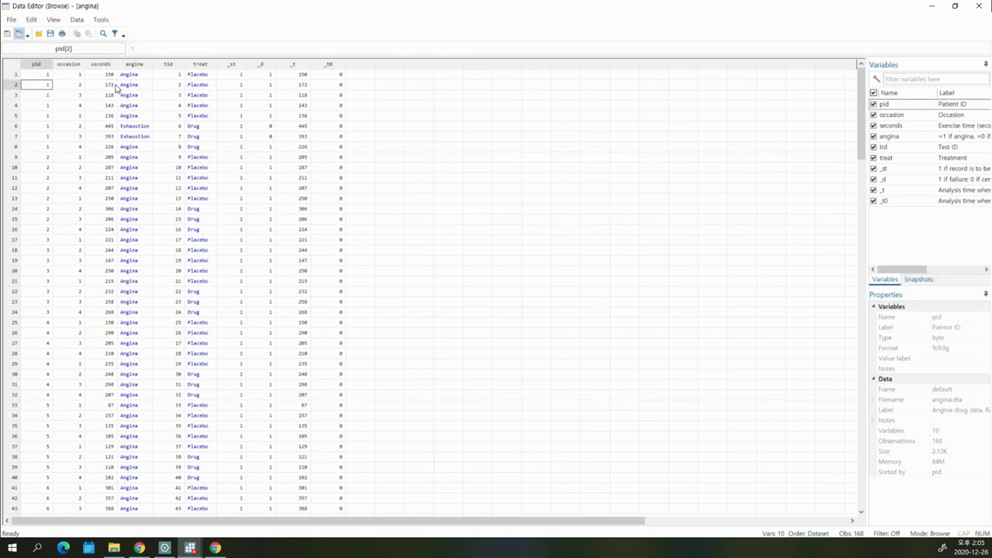
pyautogui.click(113, 85)
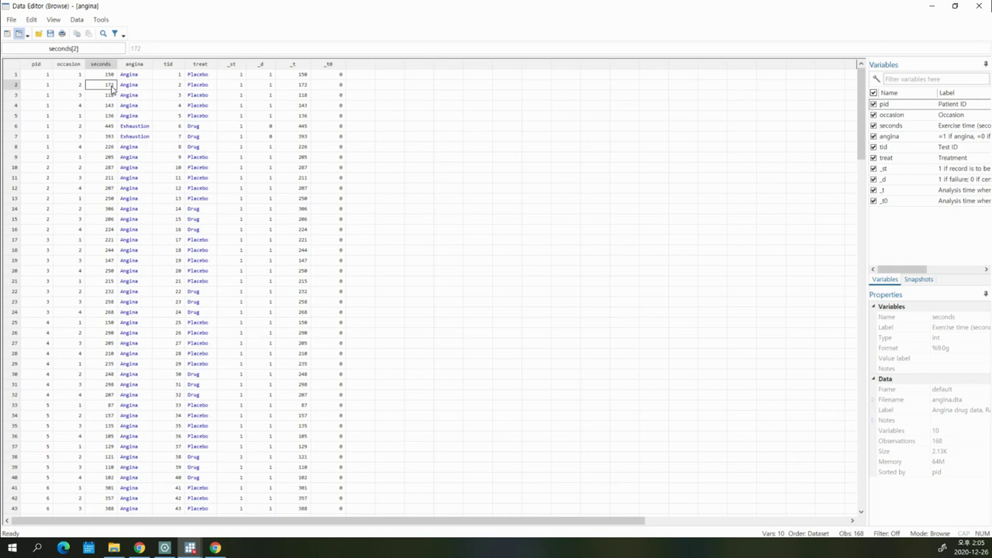
pyautogui.click(112, 93)
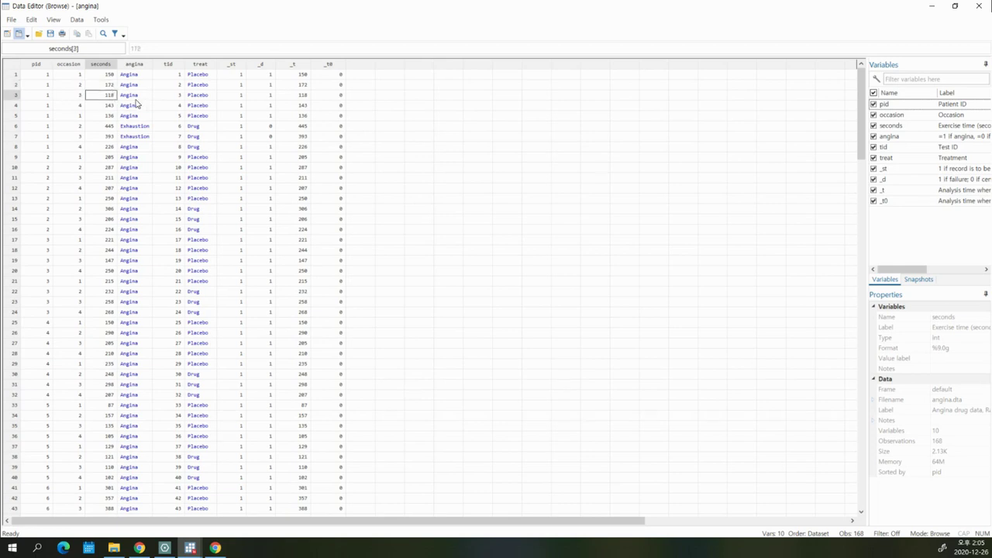
pyautogui.click(108, 107)
pyautogui.click(105, 117)
pyautogui.click(102, 128)
pyautogui.click(103, 144)
pyautogui.click(105, 159)
pyautogui.moveTo(108, 75); pyautogui.dragTo(108, 155)
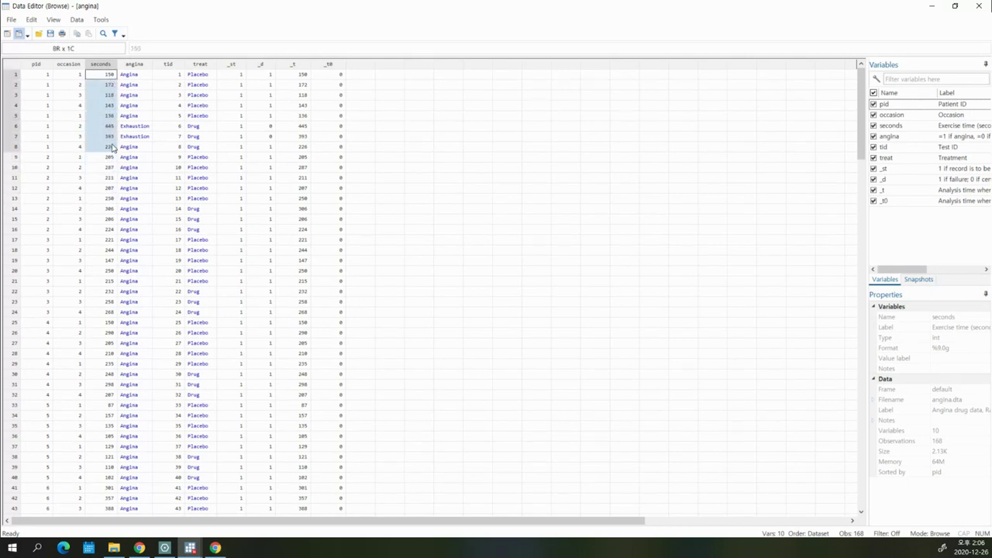
pyautogui.click(981, 9)
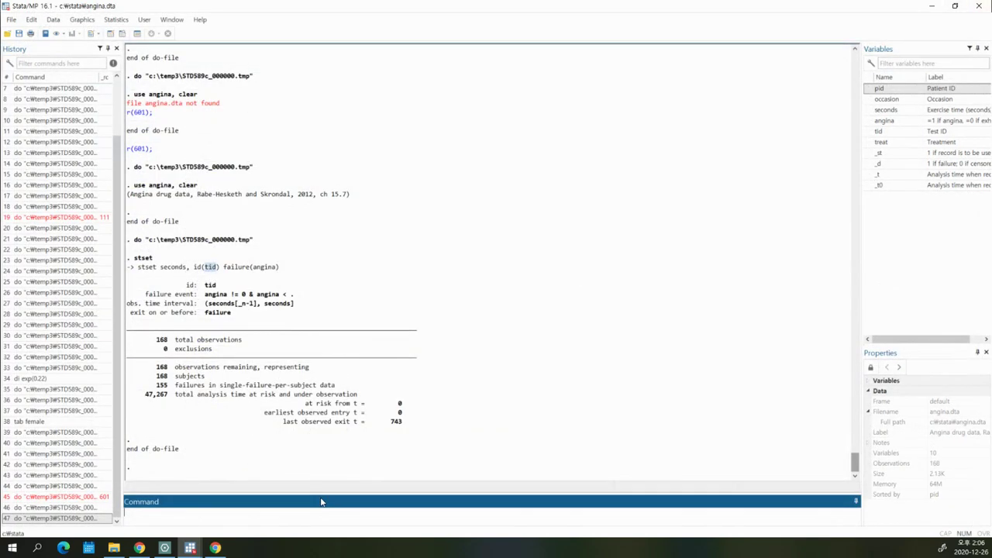
# Return to the do-file and write "stset seconds, fail(angina=1)" on line 94.
pyautogui.moveTo(190, 548)
pyautogui.click(246, 506)
pyautogui.press('Down')
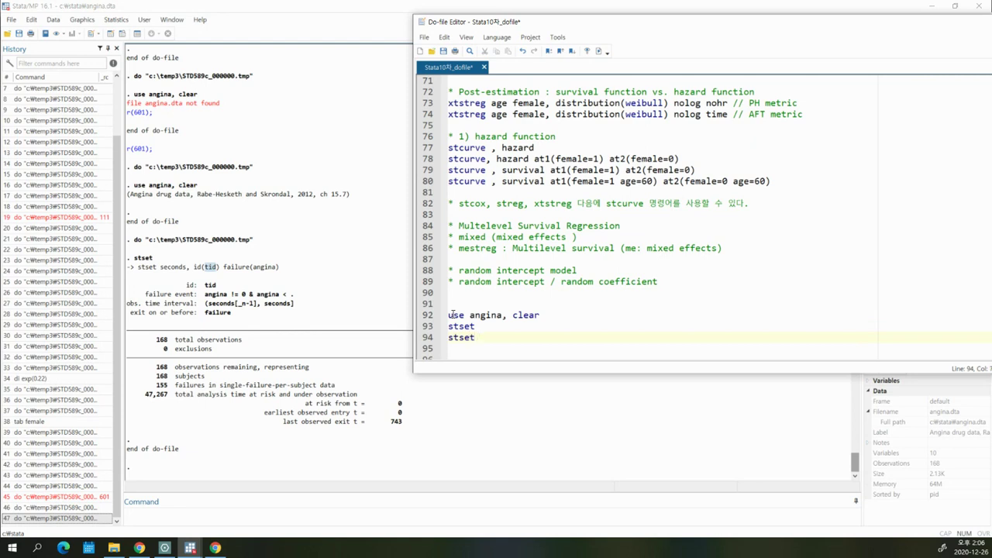
pyautogui.write('stset sen')
pyautogui.write('ons')
pyautogui.write(', fail(angina=1')
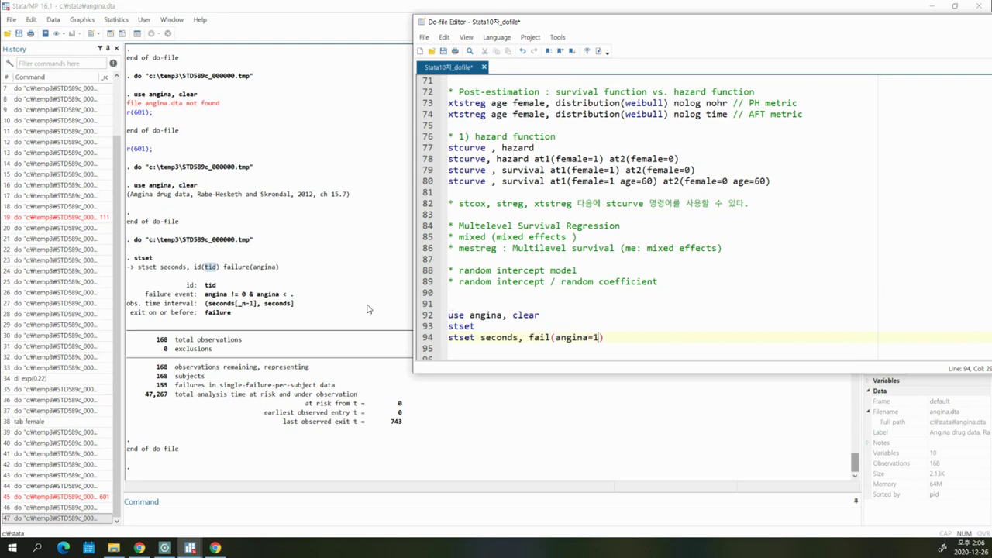
# Examine the angina column for the first patient's rows in the data browser, including an Exhaustion row, and close the browser.
pyautogui.click(124, 33)
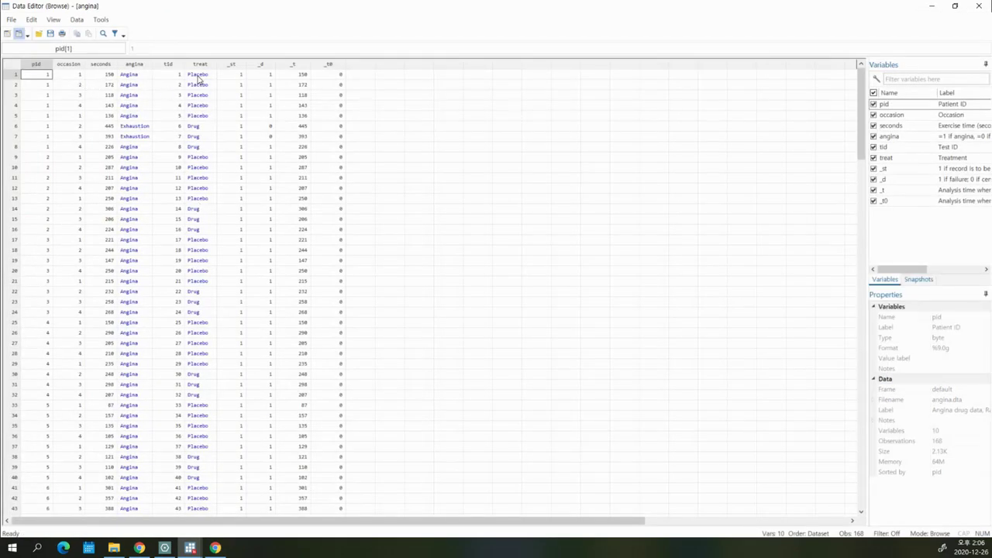
pyautogui.click(134, 76)
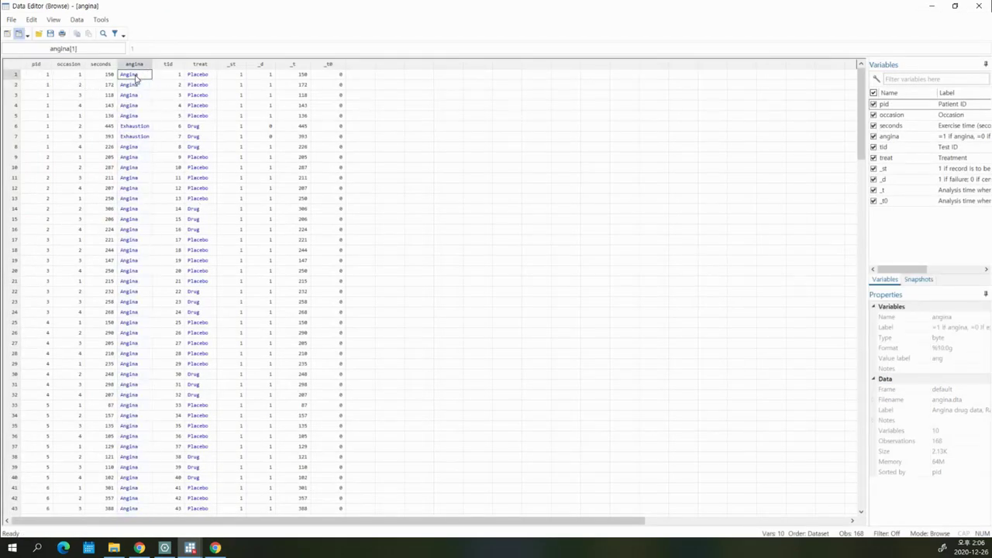
pyautogui.click(137, 86)
pyautogui.click(137, 107)
pyautogui.click(138, 117)
pyautogui.click(138, 128)
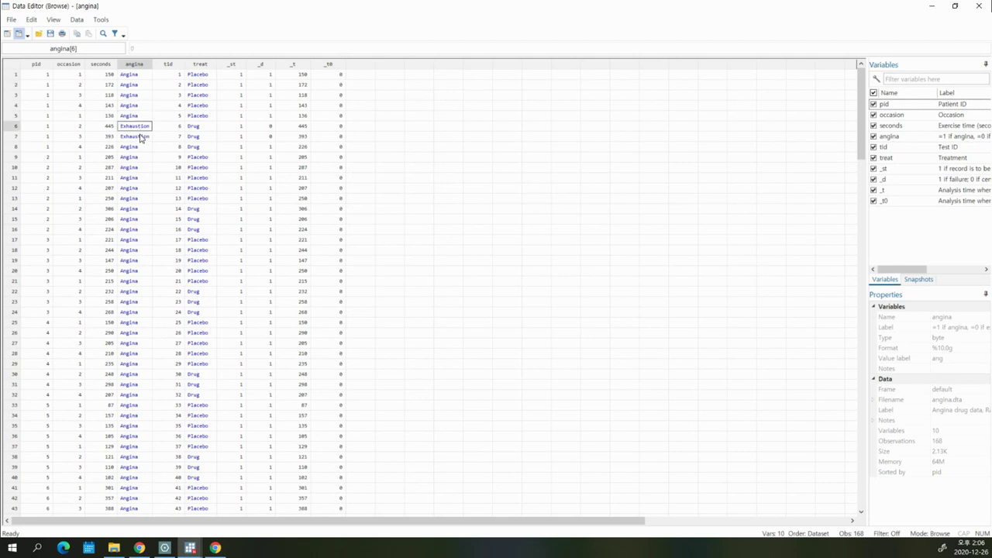
pyautogui.click(136, 76)
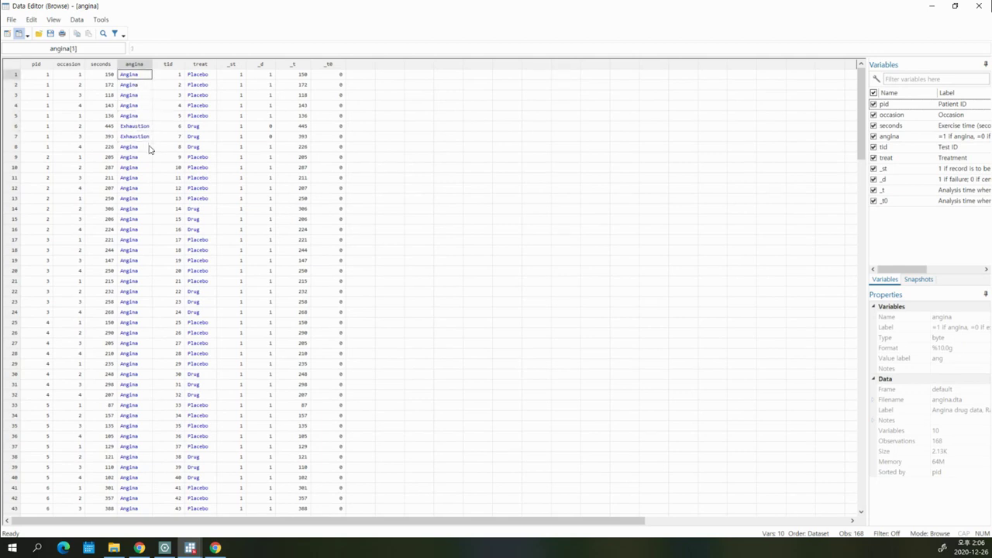
pyautogui.click(133, 84)
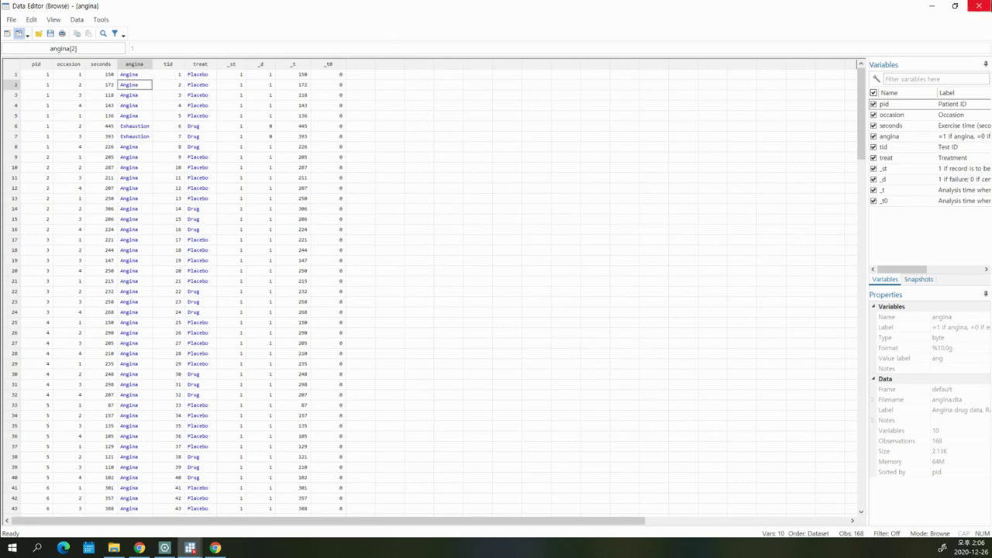
pyautogui.click(979, 5)
# Return to the do-file, remove the unfinished id option from the stset command on line 94, and add blank lines beneath it.
pyautogui.moveTo(193, 548)
pyautogui.click(248, 509)
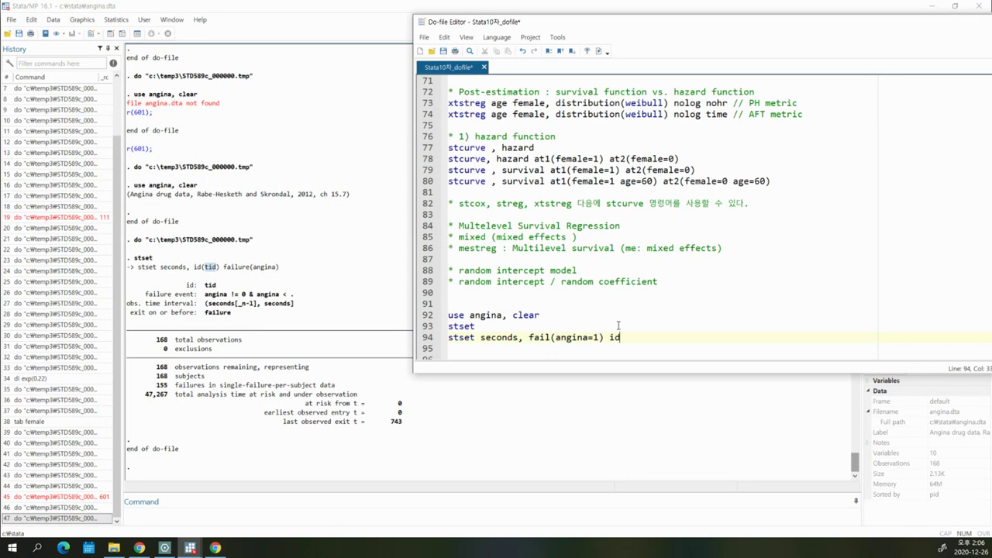
pyautogui.press('BackSpace')
pyautogui.press('BackSpace')
pyautogui.press('BackSpace')
pyautogui.press('BackSpace')
pyautogui.press('BackSpace')
pyautogui.press('Return')
pyautogui.press('Return')
pyautogui.press('Return')
pyautogui.press('Return')
pyautogui.press('Return')
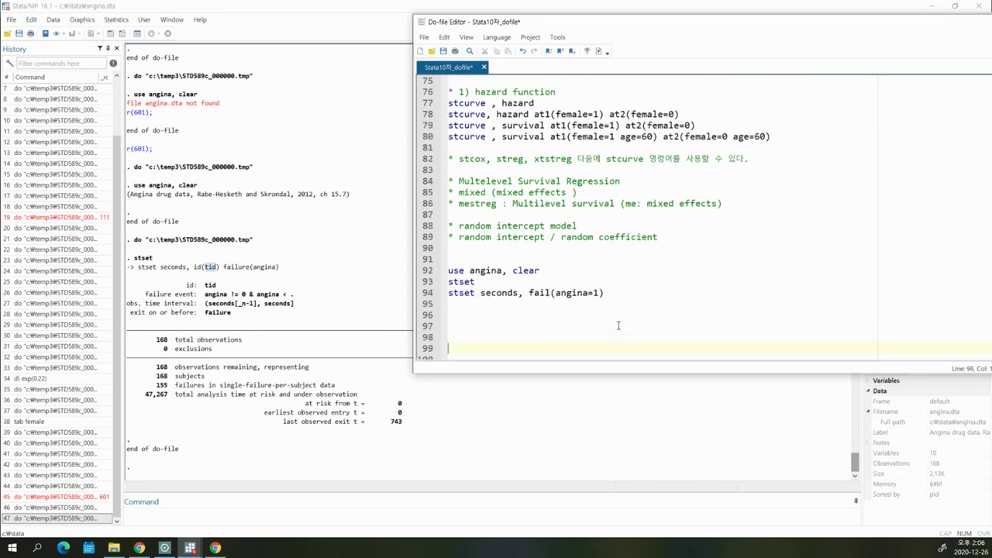
# Append the comment "// multiple failure" to the stset command on line 94 and run lines 92–94.
pyautogui.press('BackSpace')
pyautogui.press('BackSpace')
pyautogui.press('BackSpace')
pyautogui.write('// multip')
pyautogui.press('BackSpace')
pyautogui.press('BackSpace')
pyautogui.press('BackSpace')
pyautogui.write('iple failure')
pyautogui.moveTo(470, 270); pyautogui.dragTo(534, 294)
pyautogui.click(597, 51)
# Compare the results of the two stset commands, including the id(tid) option of the first one.
pyautogui.click(286, 380)
pyautogui.moveTo(176, 312); pyautogui.dragTo(371, 425)
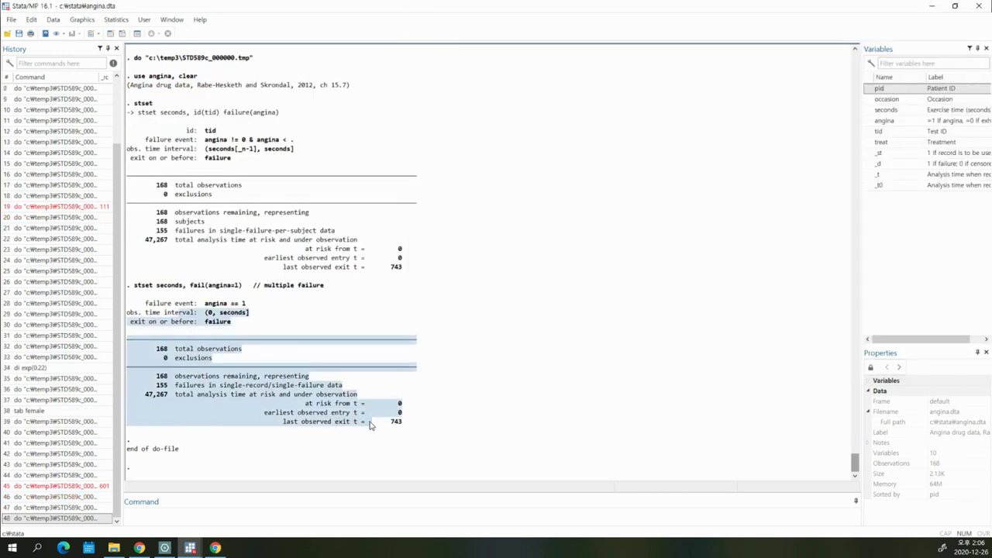
pyautogui.click(233, 350)
pyautogui.moveTo(146, 304); pyautogui.dragTo(423, 425)
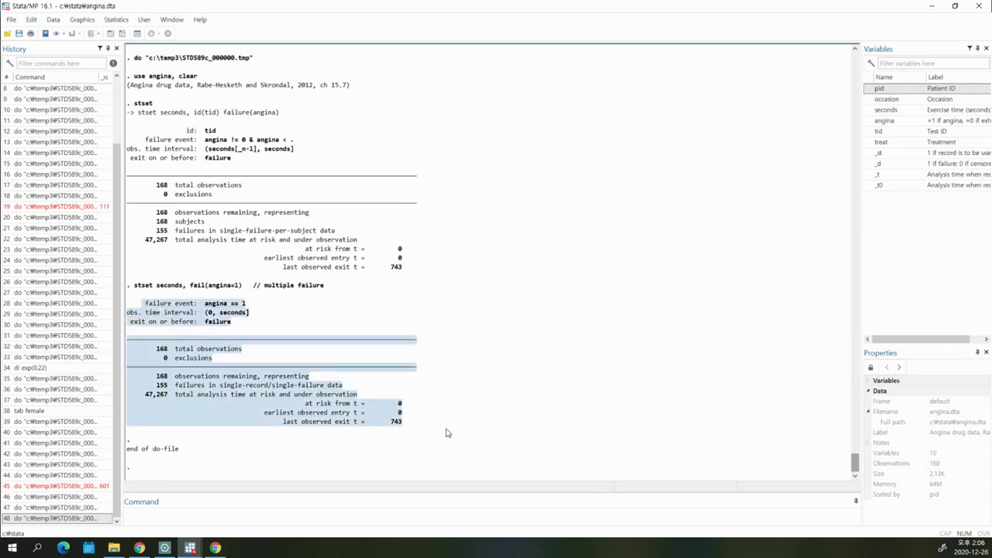
pyautogui.moveTo(133, 103); pyautogui.dragTo(390, 286)
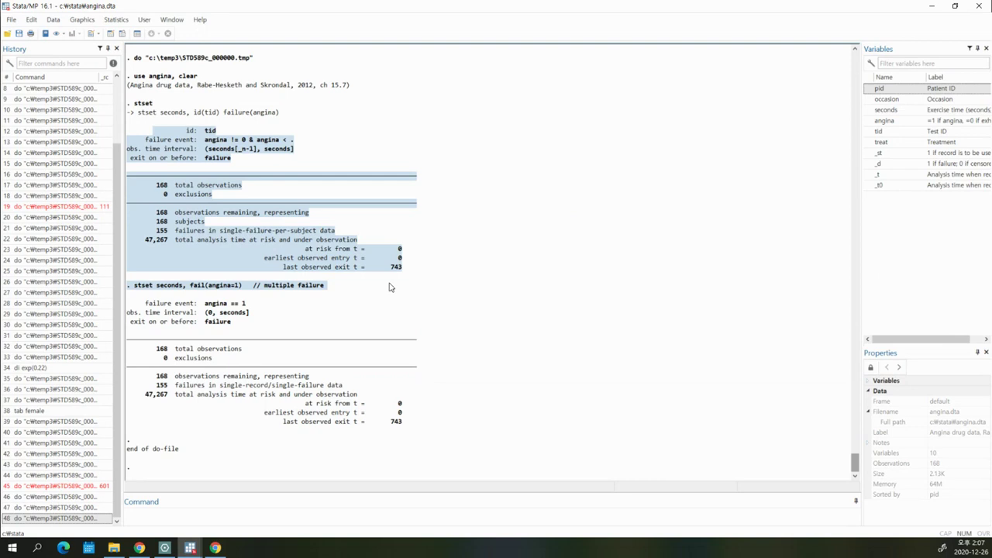
pyautogui.click(198, 112)
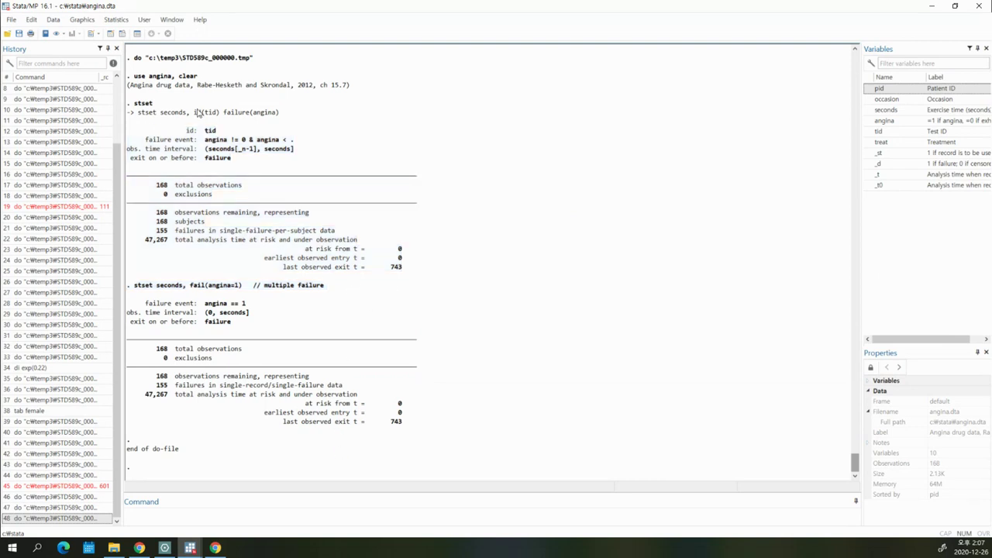
pyautogui.moveTo(198, 114); pyautogui.dragTo(215, 115)
pyautogui.click(211, 115)
# Return to the do-file and start a comment reading "* 상위레벨:" on line 96.
pyautogui.moveTo(189, 548)
pyautogui.click(253, 512)
pyautogui.click(530, 305)
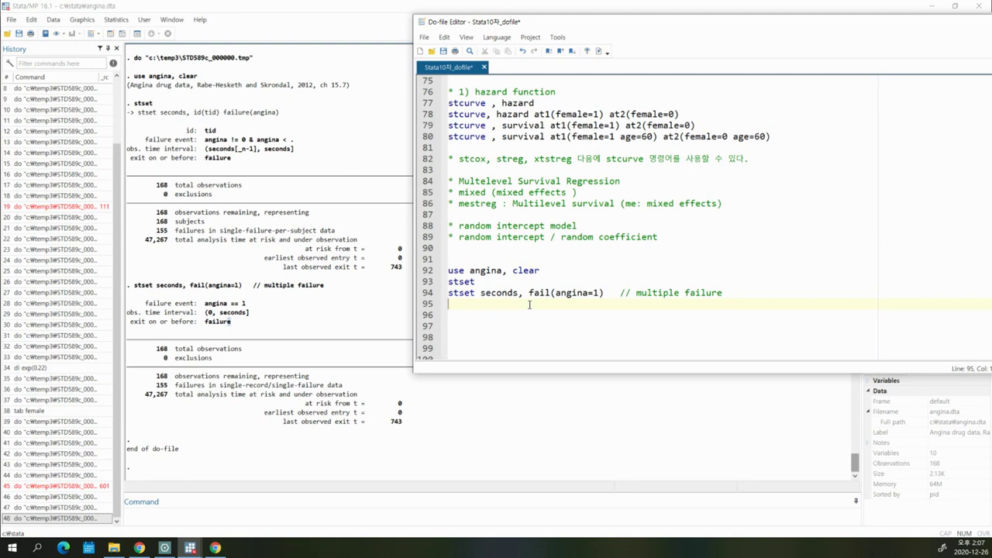
pyautogui.write('* todw')
pyautogui.press('BackSpace')
pyautogui.press('BackSpace')
pyautogui.press('BackSpace')
pyautogui.press('BackSpace')
pyautogui.write('상위레벨:')
# Compare the first patient's eight rows in pid and seconds in the data browser, and close the browser.
pyautogui.click(136, 33)
pyautogui.moveTo(45, 75); pyautogui.dragTo(38, 152)
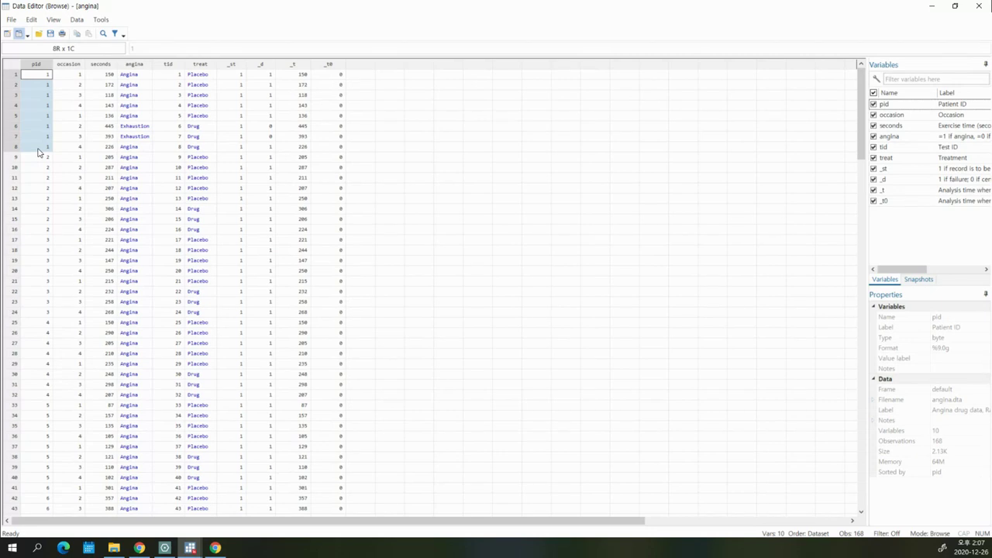
pyautogui.moveTo(113, 99); pyautogui.dragTo(111, 148)
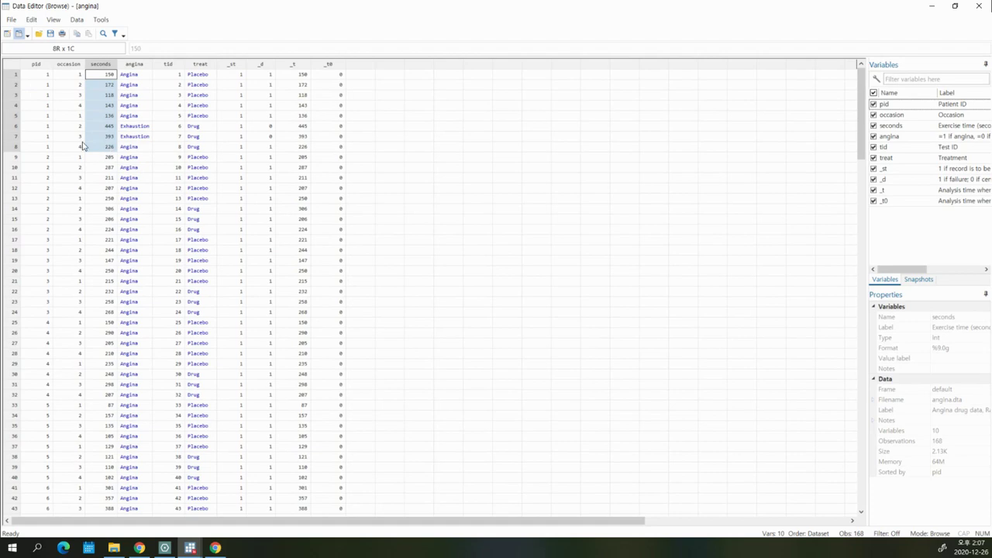
pyautogui.moveTo(45, 79); pyautogui.dragTo(49, 148)
pyautogui.click(978, 5)
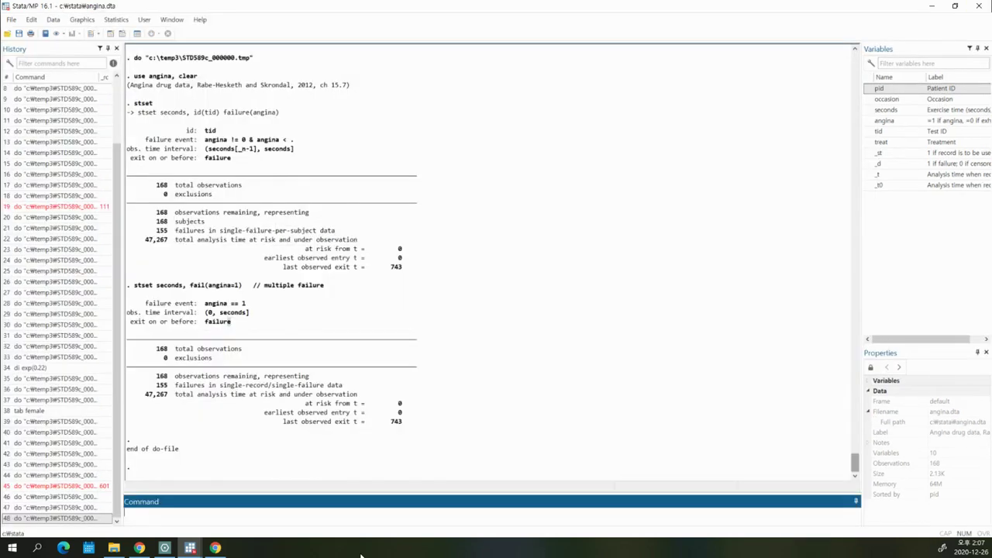
# Complete the comment on line 96 with "pid" and write "xtset pid" on line 97.
pyautogui.moveTo(163, 549)
pyautogui.click(246, 499)
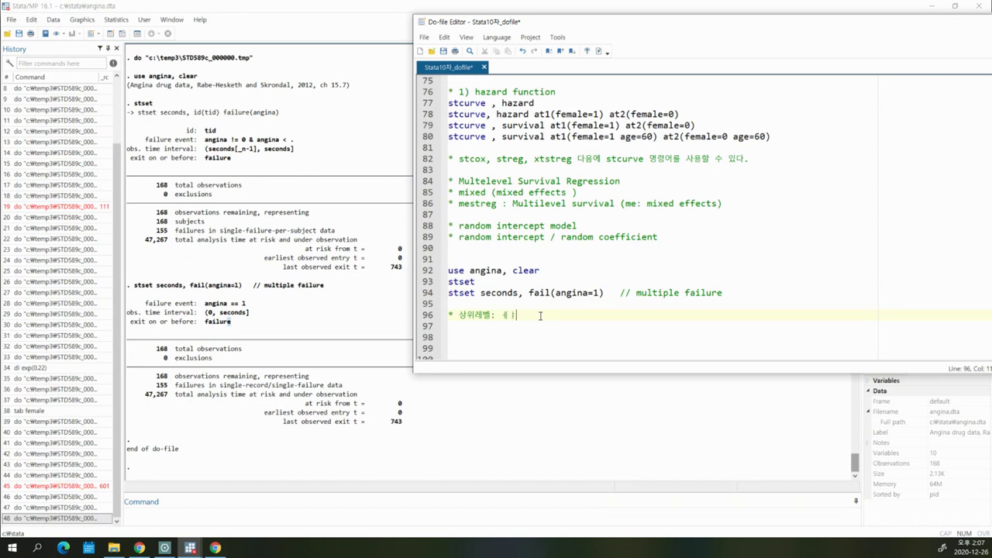
pyautogui.write('pid')
pyautogui.press('Return')
pyautogui.write('xtset pid')
pyautogui.press('Return')
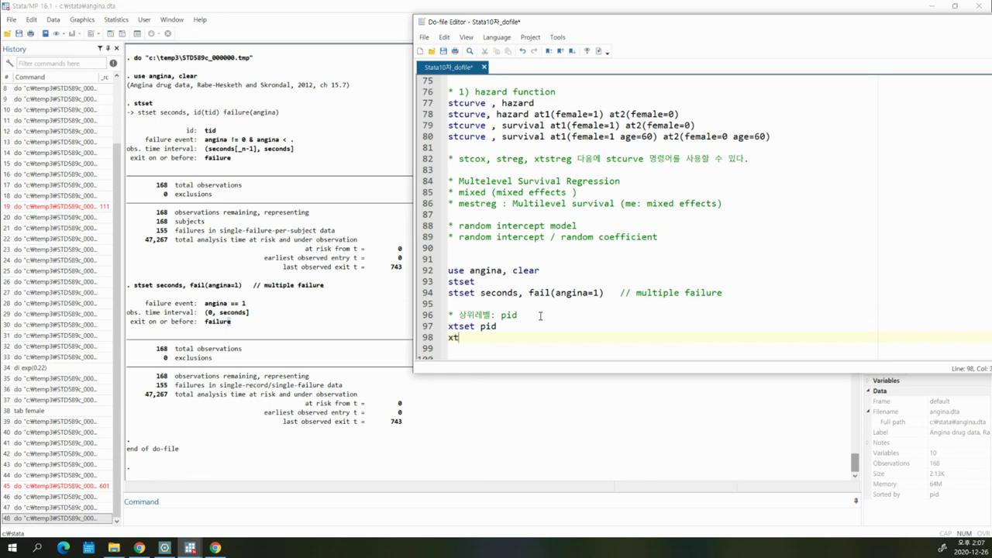
# Write "xtstreg occasion i.treat , distribution(weibull) nolog time" on line 98 and add blank lines beneath it.
pyautogui.write('xtstreg occasion i.treat , distri')
pyautogui.press('BackSpace')
pyautogui.press('BackSpace')
pyautogui.write('ribution')
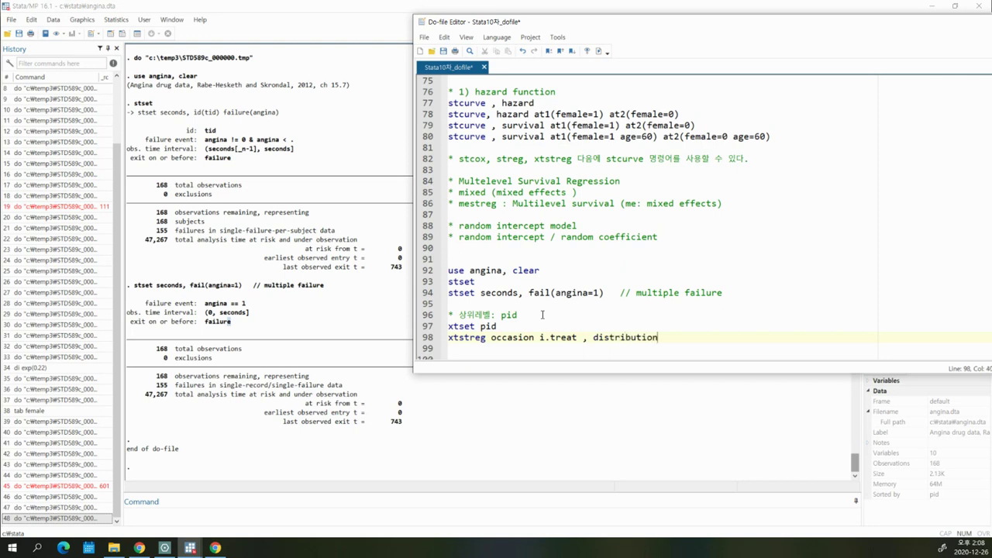
pyautogui.write('(weibull) nolog time')
pyautogui.press('Return')
pyautogui.press('Return')
pyautogui.press('Return')
pyautogui.press('Return')
pyautogui.press('Return')
pyautogui.press('Return')
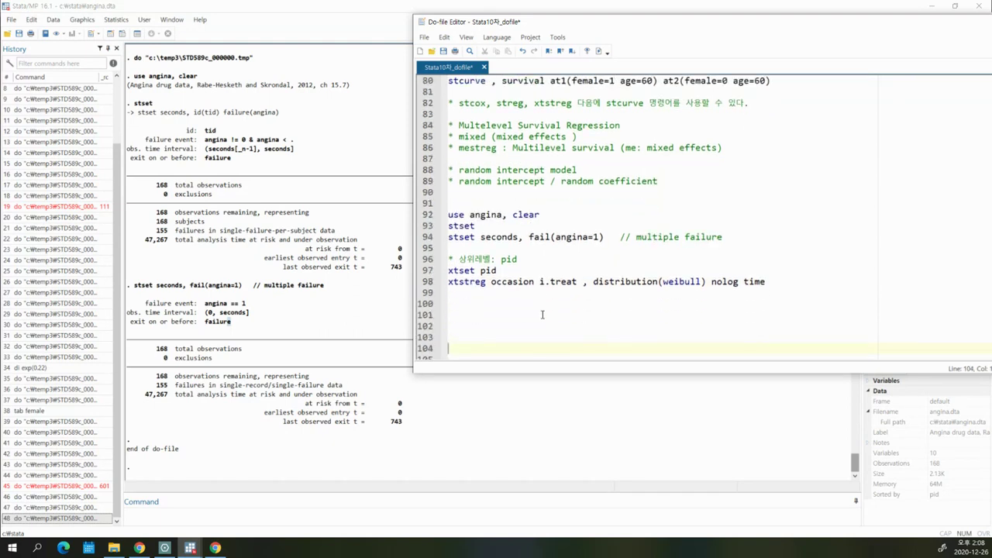
# Append the comment "// AFT metric" to the xtstreg command and run lines 97–98.
pyautogui.press('Up')
pyautogui.press('Up')
pyautogui.press('Up')
pyautogui.press('Up')
pyautogui.press('End')
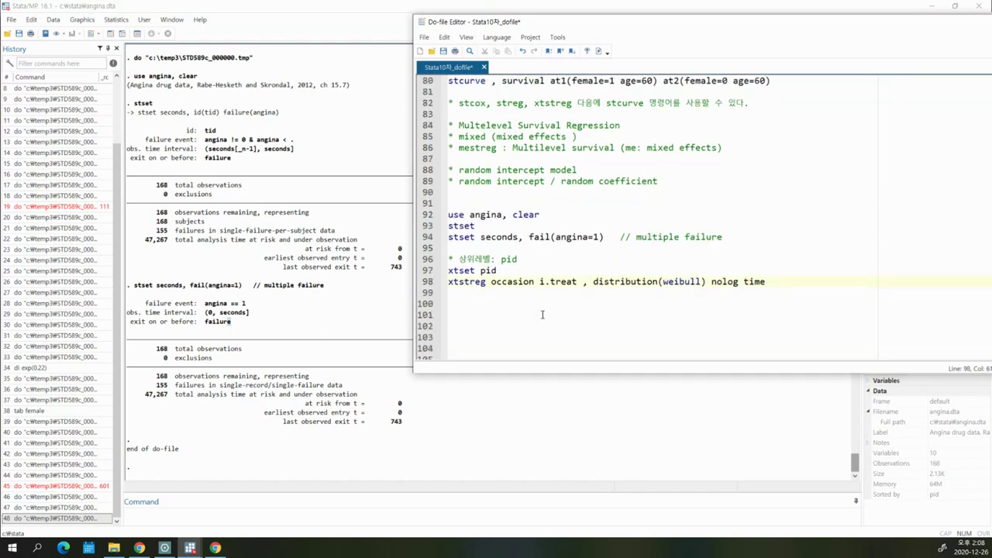
pyautogui.write('// AFT metric')
pyautogui.press('Down')
pyautogui.press('Down')
pyautogui.press('Down')
pyautogui.press('Down')
pyautogui.moveTo(509, 270); pyautogui.dragTo(554, 287)
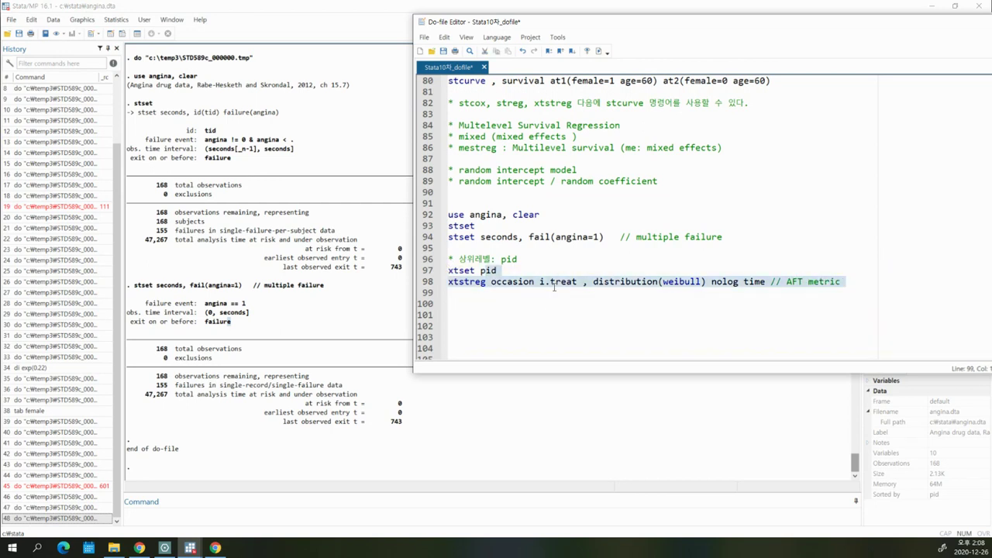
pyautogui.click(600, 51)
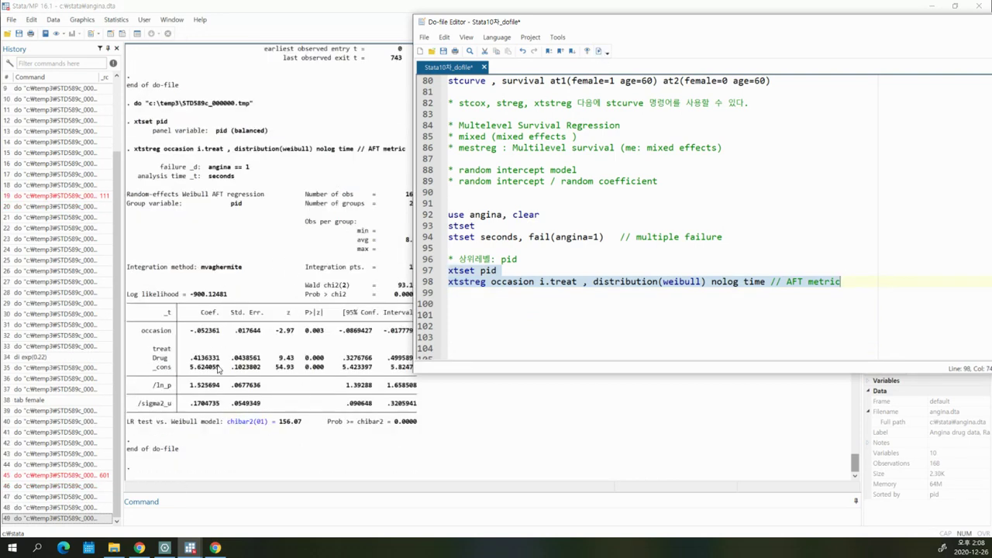
# Examine the /sigma2_u row in the xtstreg results, highlighting its estimate and standard error.
pyautogui.moveTo(148, 408); pyautogui.dragTo(224, 406)
pyautogui.click(177, 406)
pyautogui.click(199, 404)
pyautogui.click(225, 404)
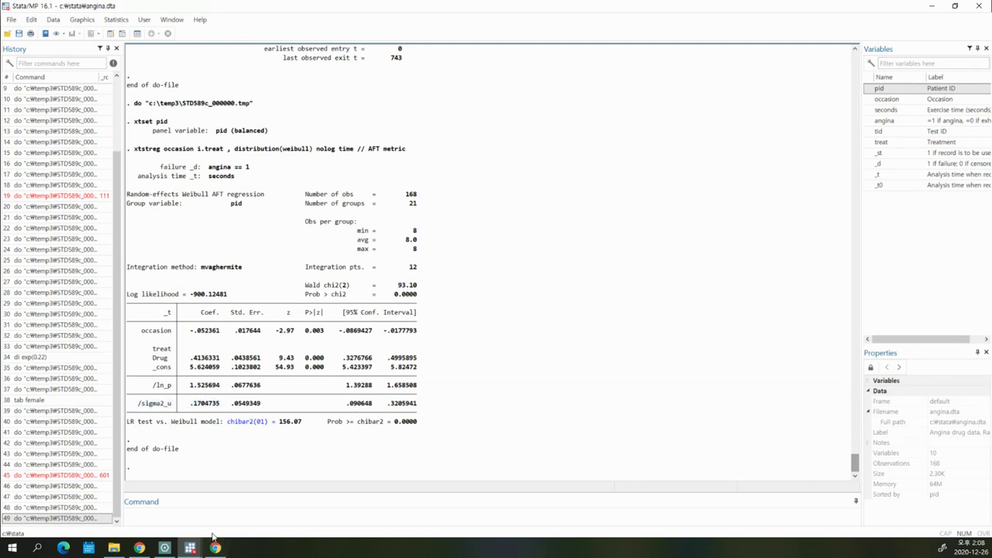
pyautogui.moveTo(140, 404); pyautogui.dragTo(245, 405)
# Return to the do-file, highlight the xtset pid command on line 97, and place the cursor on line 99.
pyautogui.click(190, 548)
pyautogui.click(245, 506)
pyautogui.click(540, 292)
pyautogui.press('Return')
pyautogui.moveTo(506, 271); pyautogui.dragTo(448, 271)
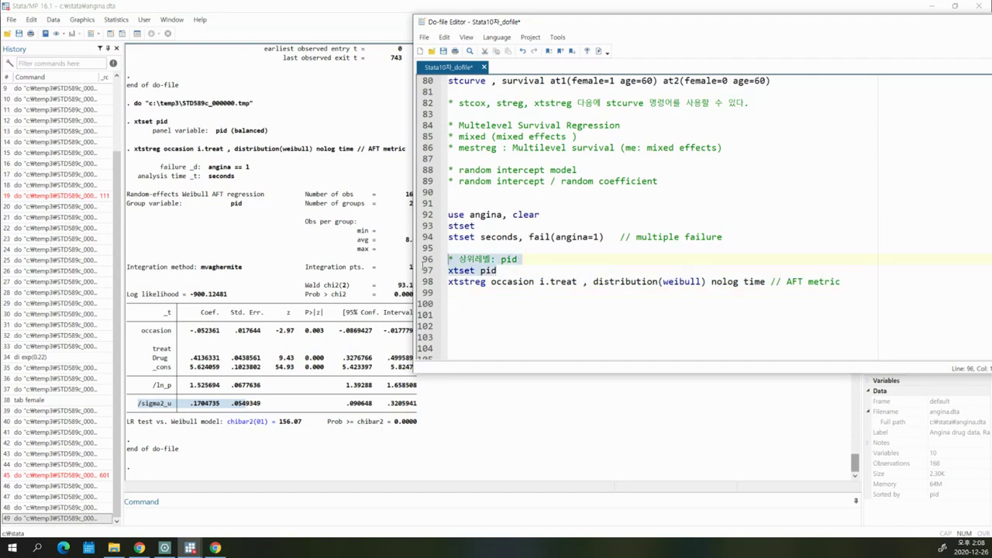
pyautogui.click(491, 297)
# Write "mestreg occation i.treat ||pid: , distribution(weibull) nolog time // AFT metric" on line 99 and add blank lines beneath it.
pyautogui.write('mes')
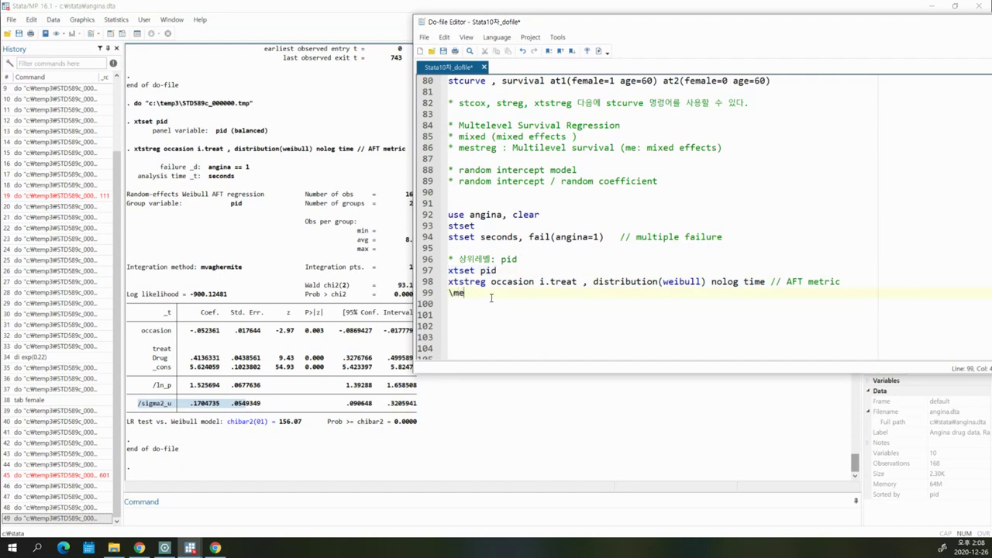
pyautogui.press('BackSpace')
pyautogui.press('BackSpace')
pyautogui.press('BackSpace')
pyautogui.write('mse')
pyautogui.press('BackSpace')
pyautogui.press('BackSpace')
pyautogui.write('estreg occation i.treat ||pid: , distributi')
pyautogui.press('BackSpace')
pyautogui.press('BackSpace')
pyautogui.press('BackSpace')
pyautogui.press('BackSpace')
pyautogui.press('BackSpace')
pyautogui.write('ibution(weibu')
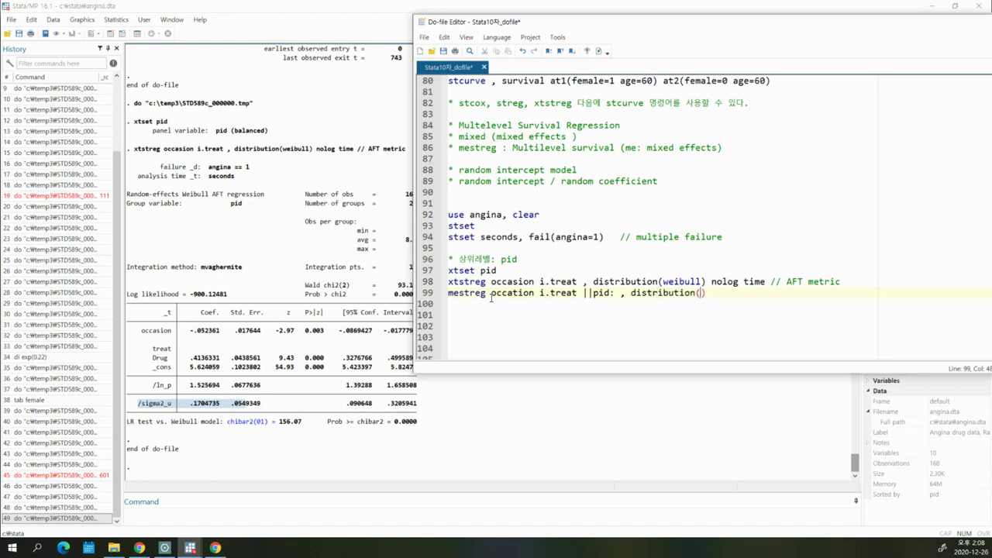
pyautogui.write('ll) nolog time // AF')
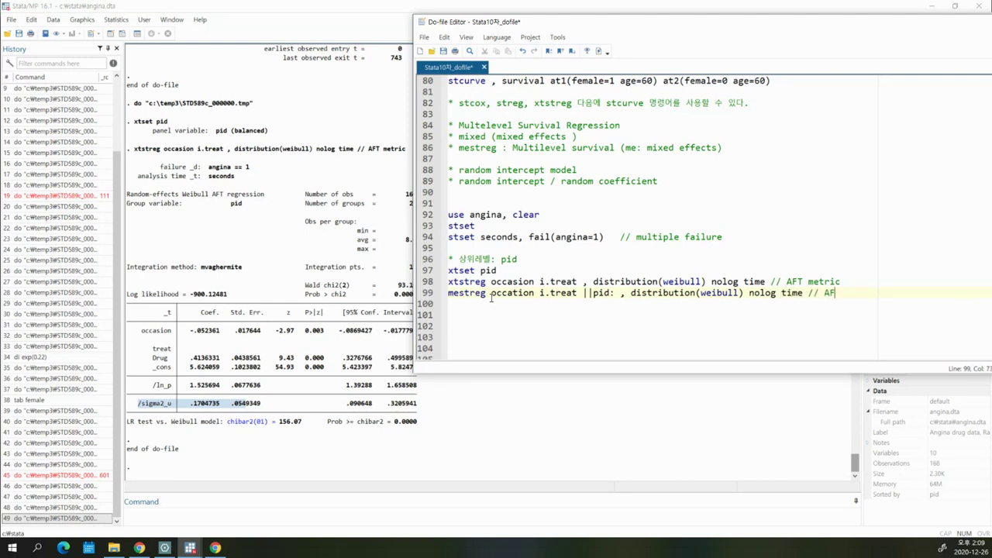
pyautogui.write('T metric')
pyautogui.press('Return')
pyautogui.press('Return')
pyautogui.press('Return')
pyautogui.press('Return')
pyautogui.press('Return')
pyautogui.press('Return')
pyautogui.press('Return')
pyautogui.press('Return')
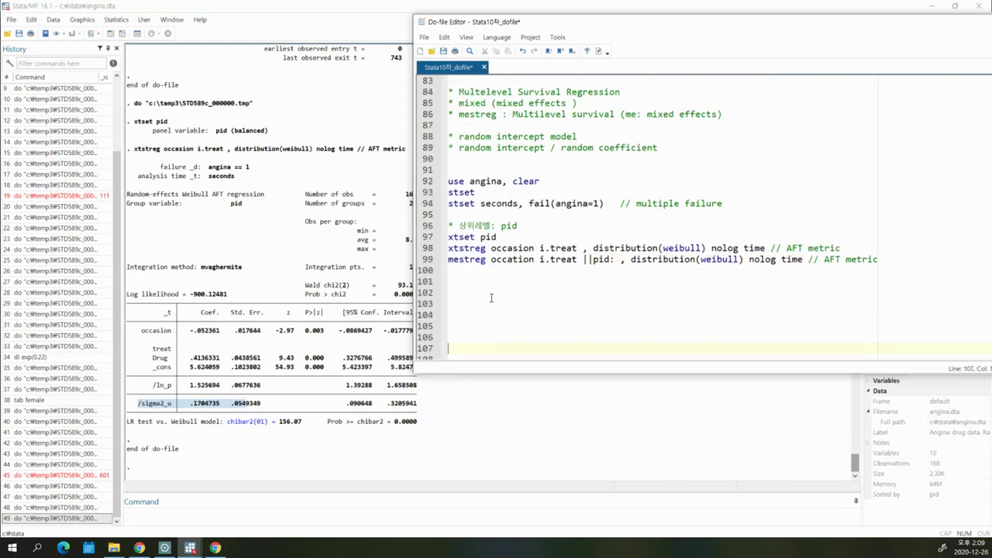
# Examine the "||pid:" part of the mestreg command against the xtset pid line used for xtstreg.
pyautogui.moveTo(584, 259); pyautogui.dragTo(618, 260)
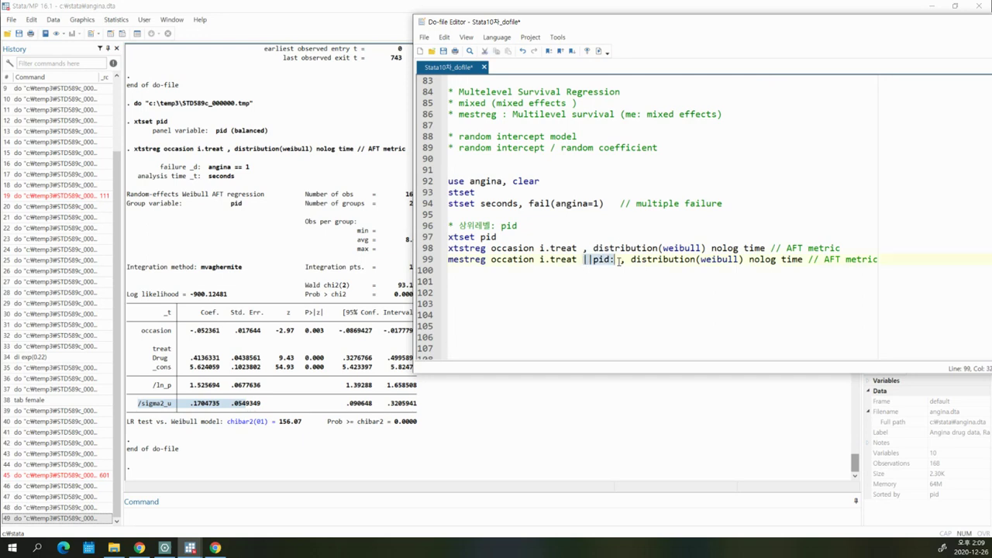
pyautogui.click(602, 270)
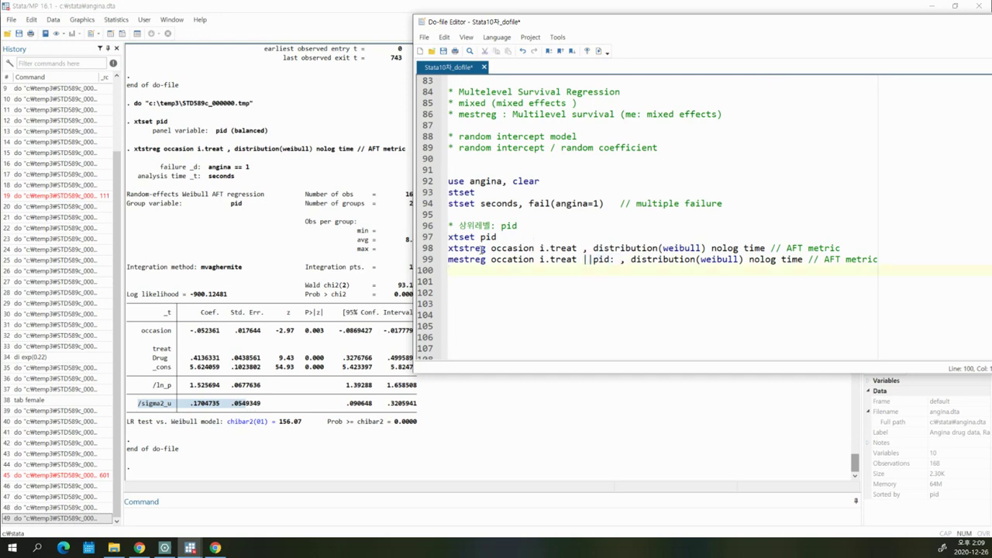
pyautogui.moveTo(502, 238); pyautogui.dragTo(437, 236)
pyautogui.click(463, 260)
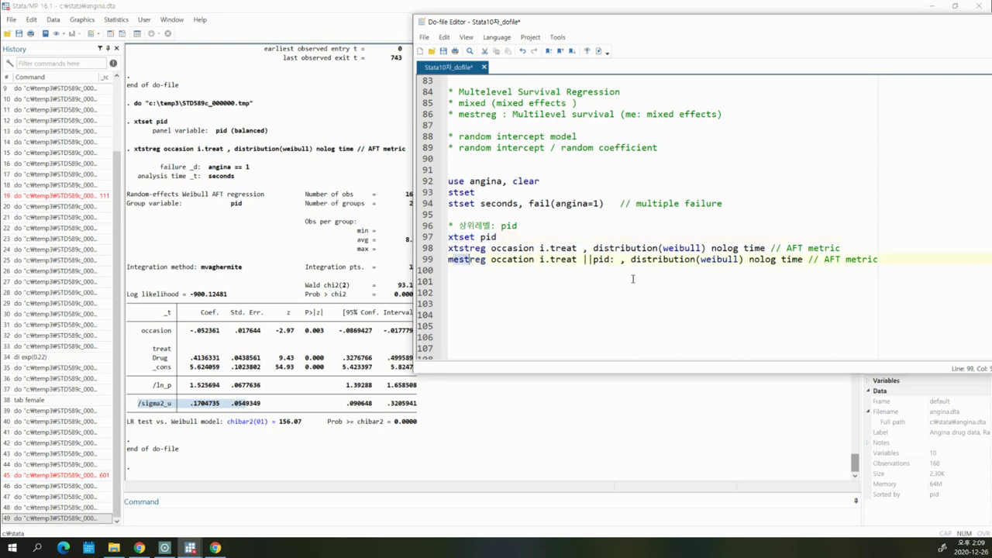
pyautogui.moveTo(584, 259); pyautogui.dragTo(616, 262)
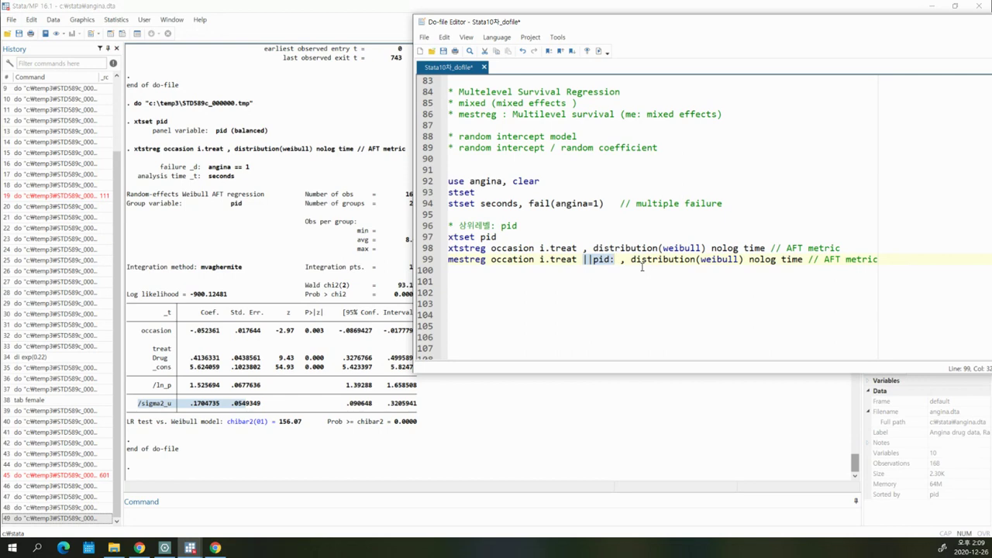
pyautogui.moveTo(618, 260); pyautogui.dragTo(588, 259)
pyautogui.click(619, 261)
pyautogui.click(569, 281)
# Try to run the mestreg command on line 99.
pyautogui.moveTo(541, 260); pyautogui.dragTo(603, 260)
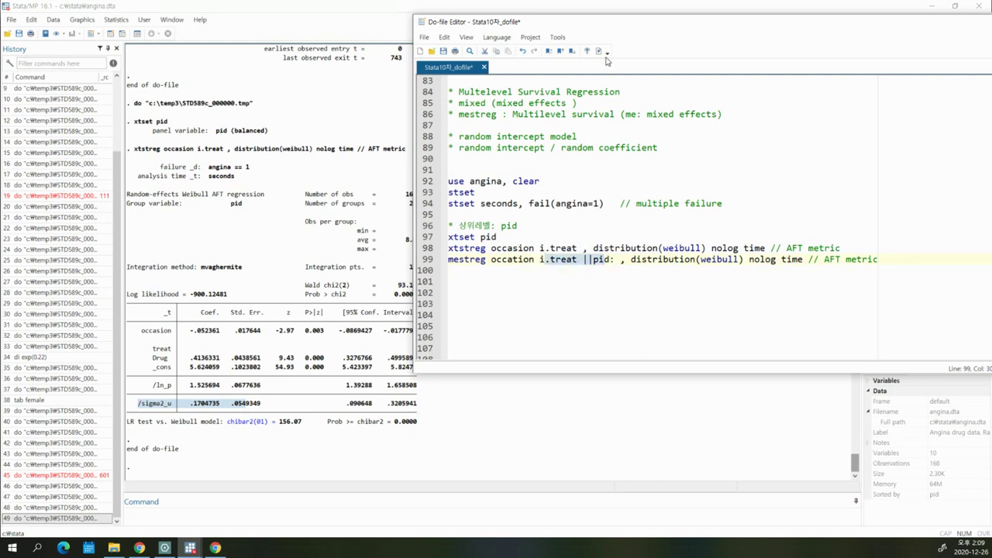
pyautogui.click(599, 52)
pyautogui.click(485, 356)
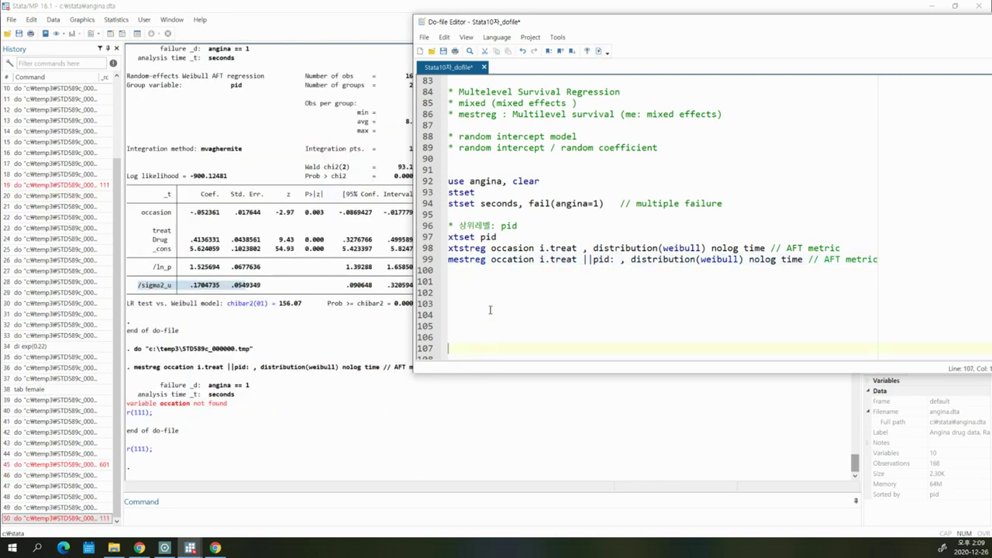
# Correct "occation" to "occasion" in the mestreg command on line 99 and run that line.
pyautogui.click(517, 262)
pyautogui.press('BackSpace')
pyautogui.write('s')
pyautogui.moveTo(540, 259); pyautogui.dragTo(592, 260)
pyautogui.click(598, 51)
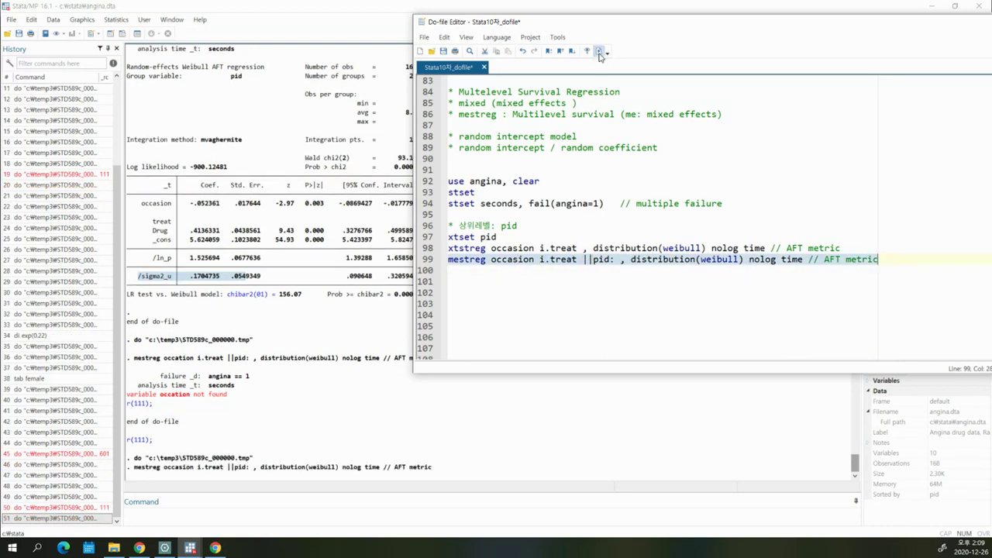
# Compare the occasion, treatment and /ln_p estimates in the mestreg output with those in the earlier xtstreg output.
pyautogui.click(304, 370)
pyautogui.moveTo(185, 324); pyautogui.dragTo(224, 326)
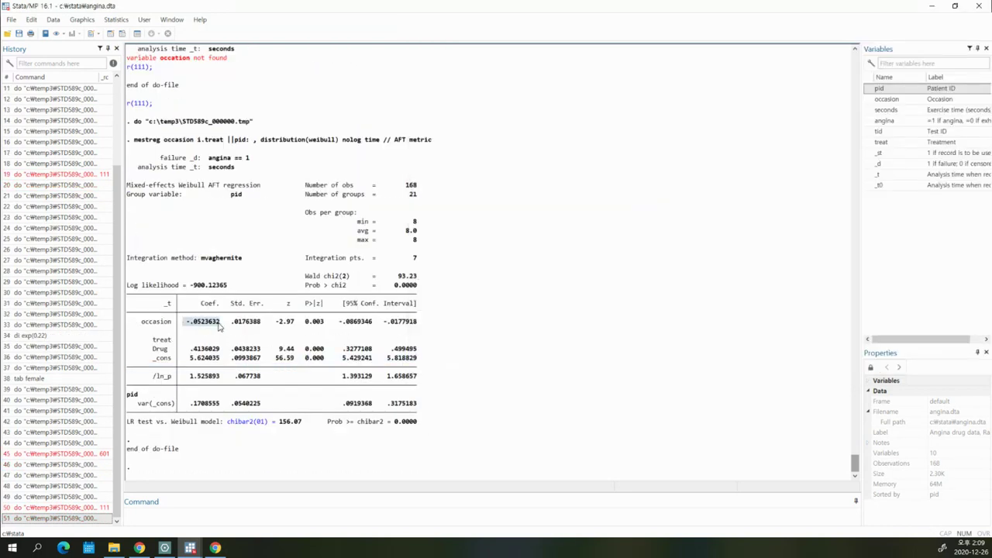
pyautogui.moveTo(853, 472); pyautogui.dragTo(853, 446)
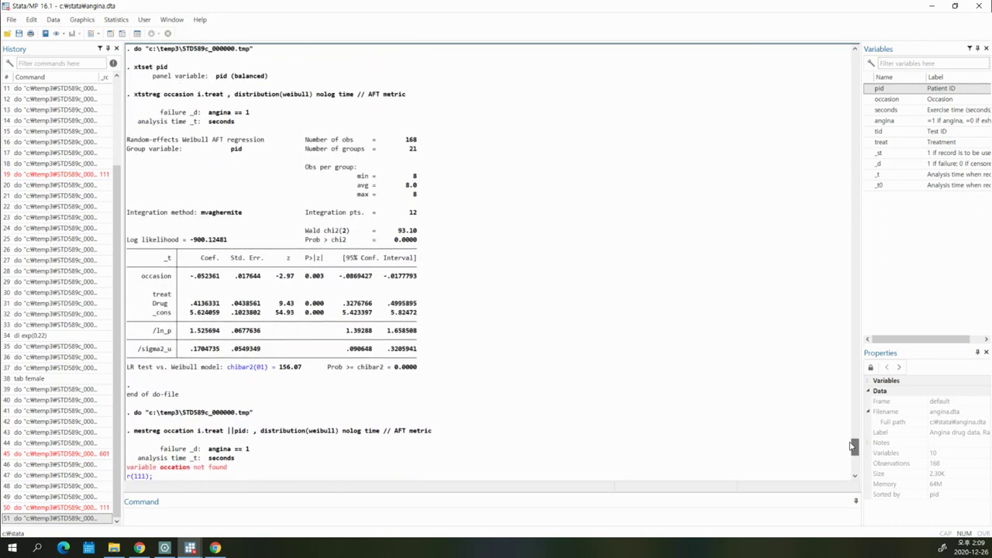
pyautogui.moveTo(190, 276); pyautogui.dragTo(223, 303)
pyautogui.moveTo(855, 447); pyautogui.dragTo(855, 466)
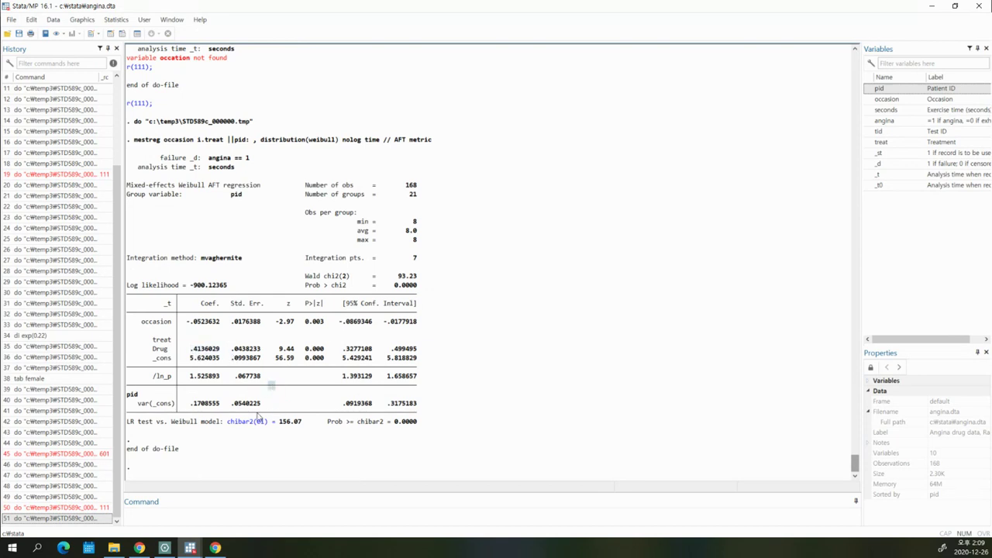
pyautogui.moveTo(186, 379); pyautogui.dragTo(226, 379)
pyautogui.click(199, 379)
pyautogui.click(226, 379)
pyautogui.moveTo(157, 379); pyautogui.dragTo(192, 380)
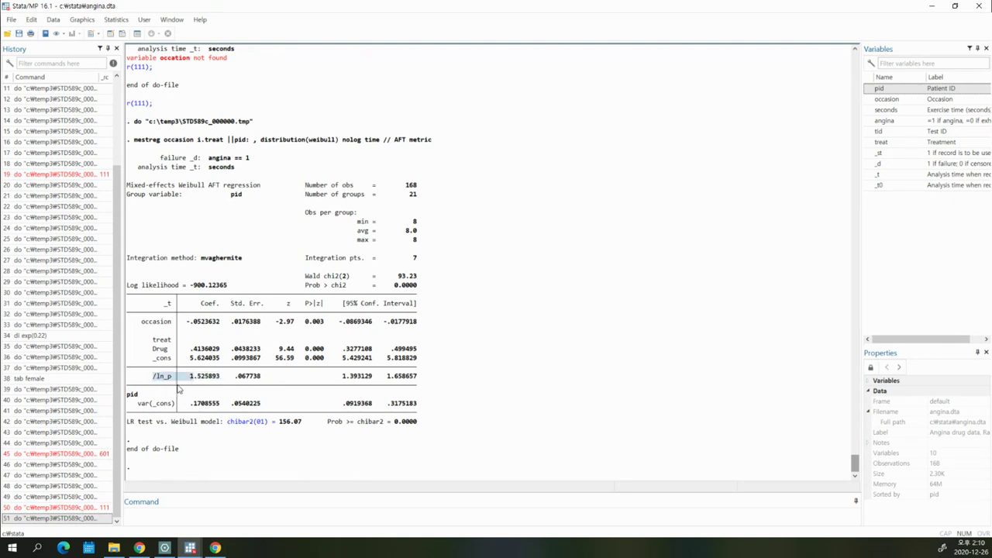
# Examine the var(_cons) row under pid in the mestreg results table.
pyautogui.moveTo(141, 409); pyautogui.dragTo(264, 410)
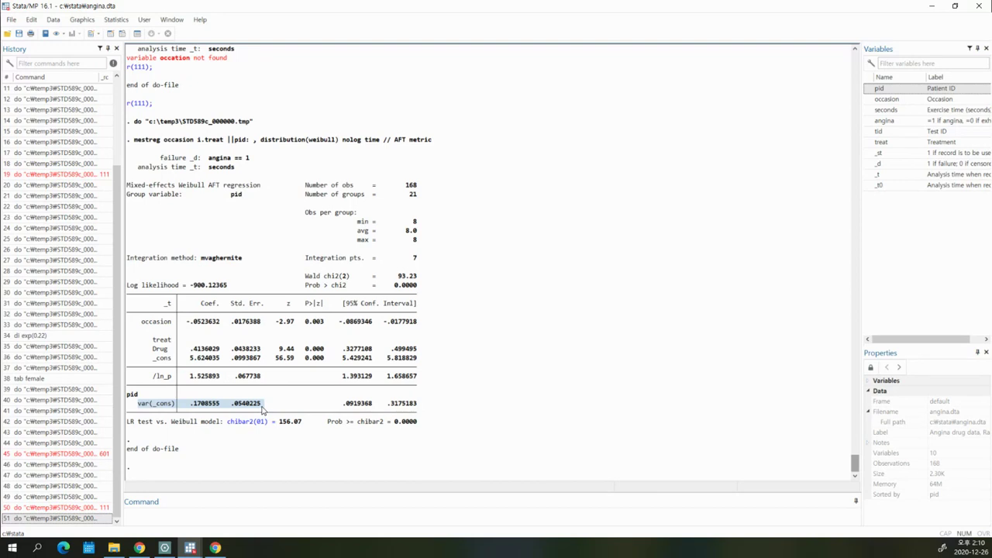
pyautogui.moveTo(855, 465); pyautogui.dragTo(855, 465)
pyautogui.click(193, 409)
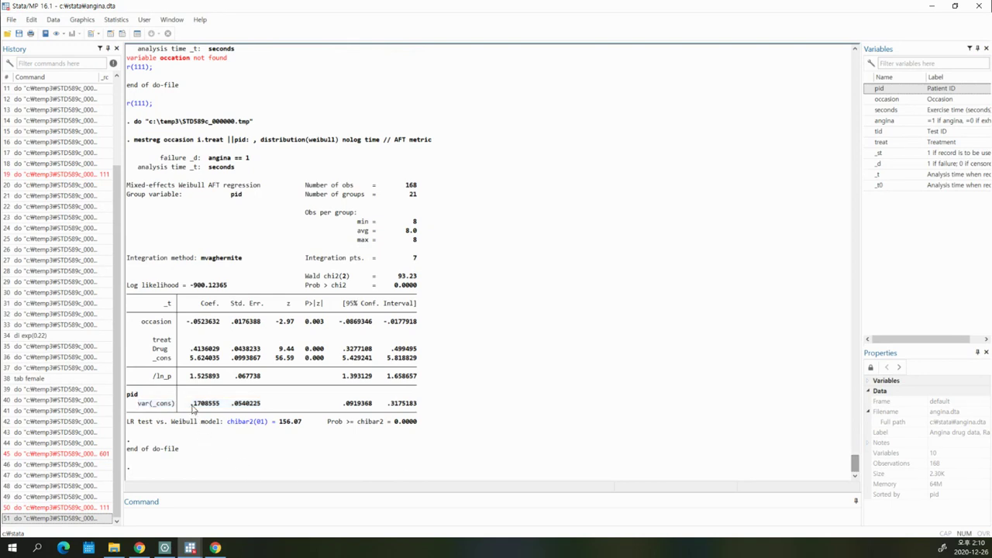
pyautogui.moveTo(193, 409); pyautogui.dragTo(231, 409)
pyautogui.doubleClick(145, 408)
pyautogui.click(231, 409)
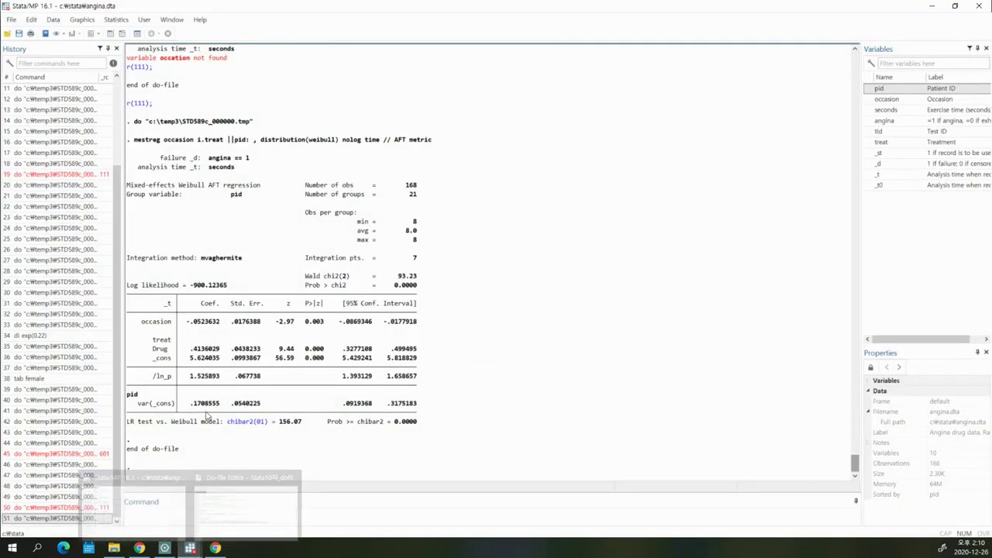
# Compare the LR test against the Weibull model in the mestreg output with the one in the xtstreg output.
pyautogui.moveTo(855, 463); pyautogui.dragTo(854, 465)
pyautogui.moveTo(171, 422); pyautogui.dragTo(218, 429)
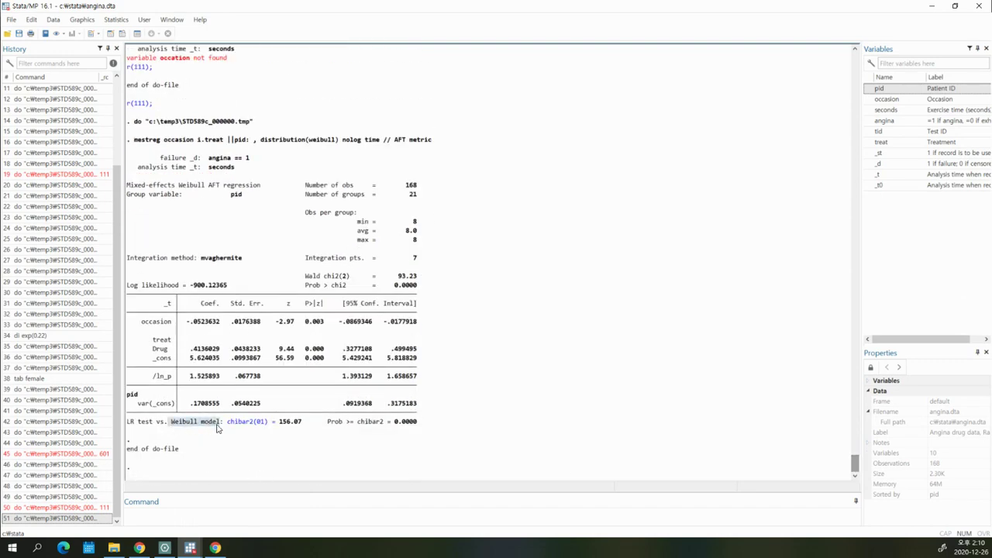
pyautogui.click(175, 425)
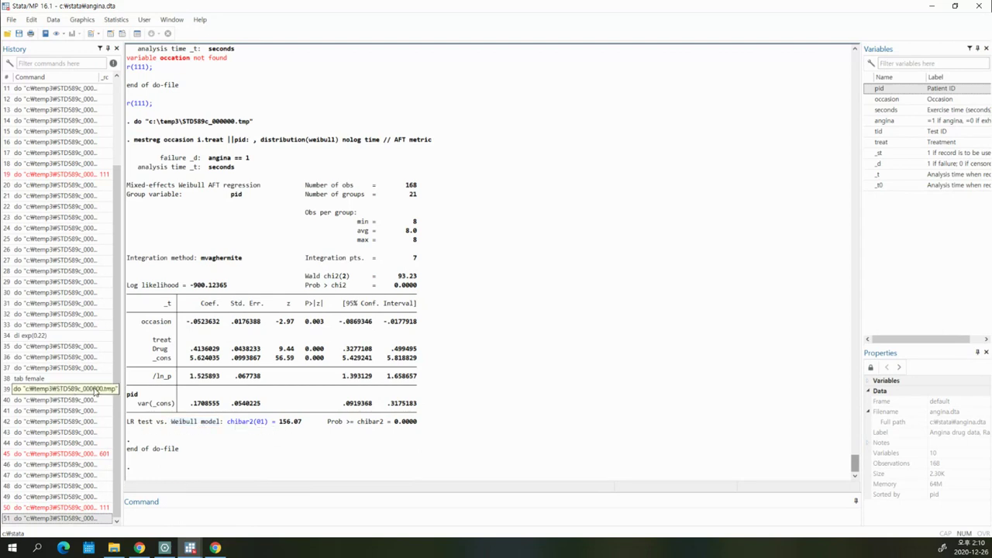
pyautogui.moveTo(139, 404); pyautogui.dragTo(418, 432)
pyautogui.click(351, 428)
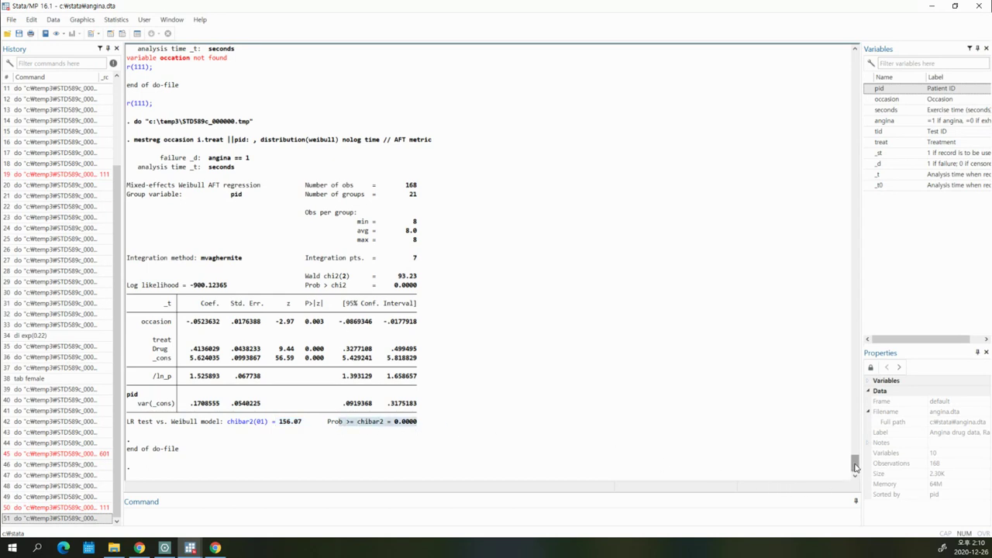
pyautogui.moveTo(278, 425); pyautogui.dragTo(384, 425)
pyautogui.moveTo(853, 462); pyautogui.dragTo(855, 451)
pyautogui.moveTo(271, 231); pyautogui.dragTo(413, 242)
pyautogui.click(413, 242)
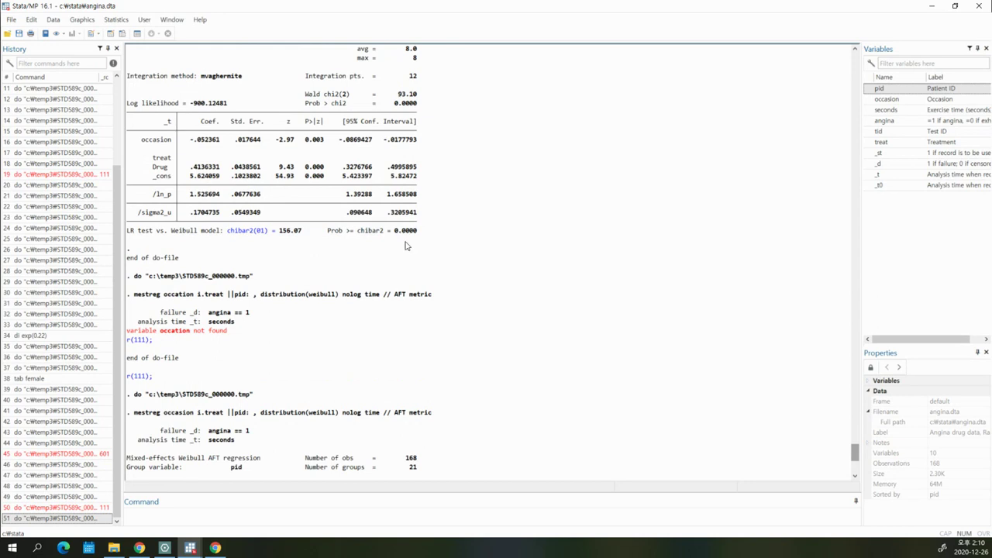
# Compare the /sigma2_u row of the xtstreg output with the var(_cons) row of the mestreg output.
pyautogui.moveTo(186, 212); pyautogui.dragTo(223, 214)
pyautogui.moveTo(139, 213); pyautogui.dragTo(171, 214)
pyautogui.moveTo(854, 457); pyautogui.dragTo(855, 464)
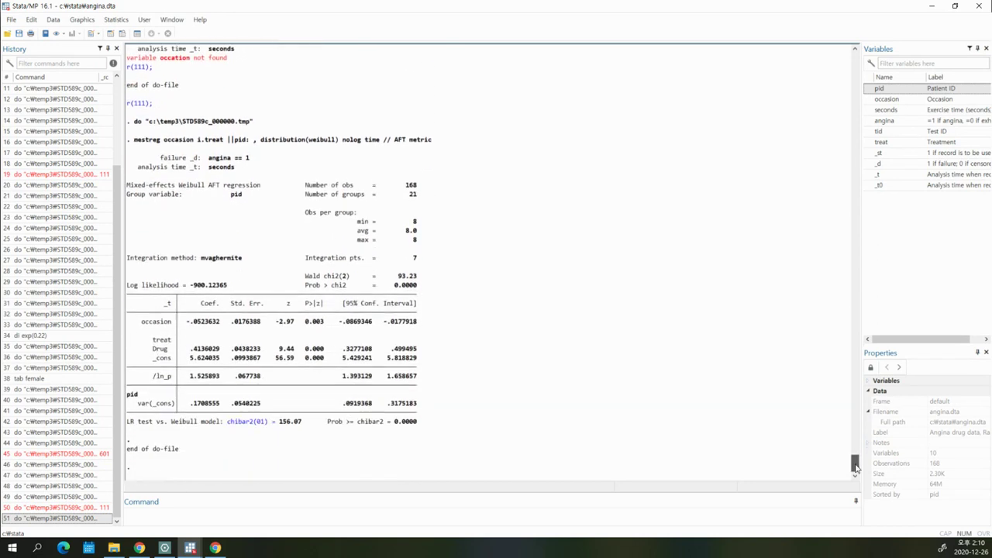
pyautogui.moveTo(138, 403); pyautogui.dragTo(150, 405)
pyautogui.click(172, 412)
# Add the nofvlabel option after "time" in the mestreg command on line 99 of the do-file and run that line.
pyautogui.click(194, 547)
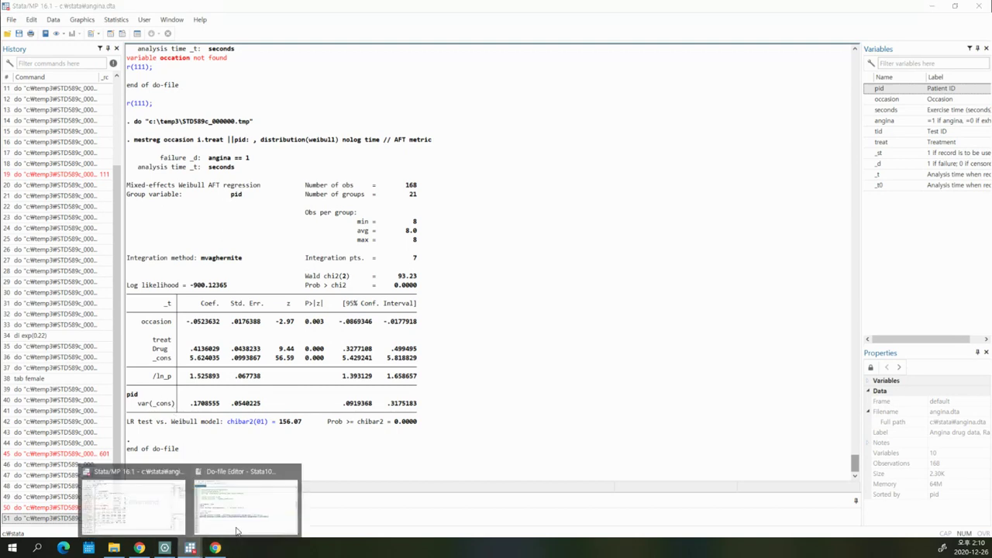
pyautogui.click(221, 518)
pyautogui.click(808, 259)
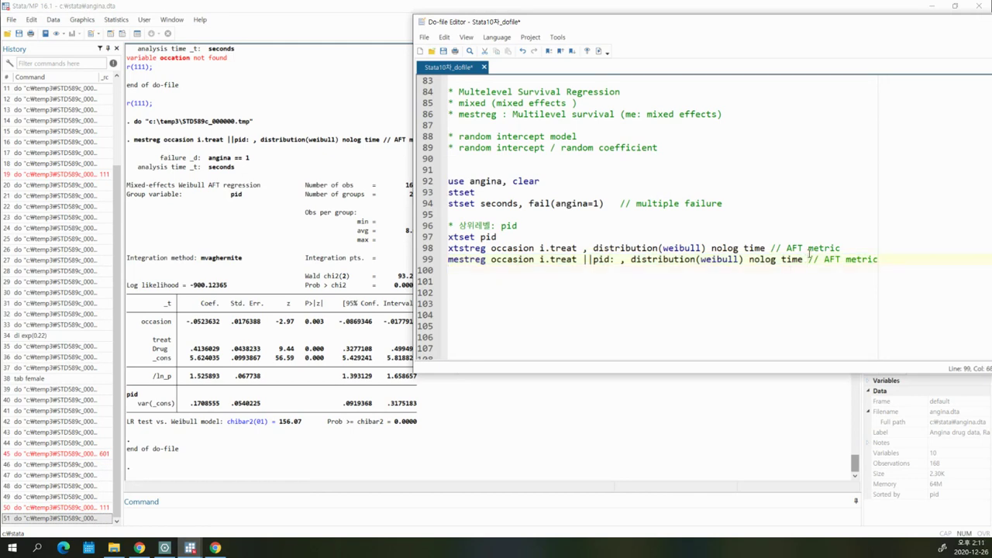
pyautogui.write('hofv')
pyautogui.write('label')
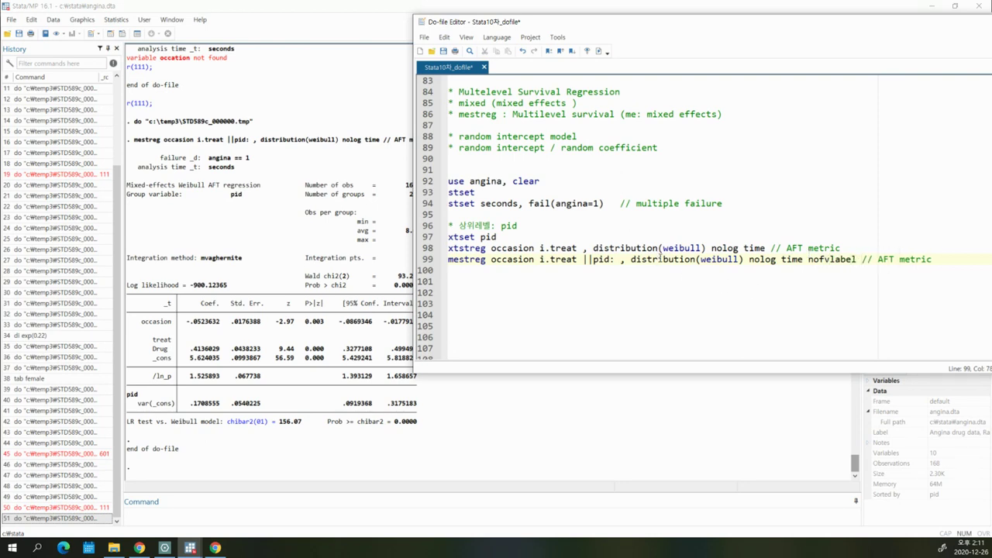
pyautogui.click(598, 50)
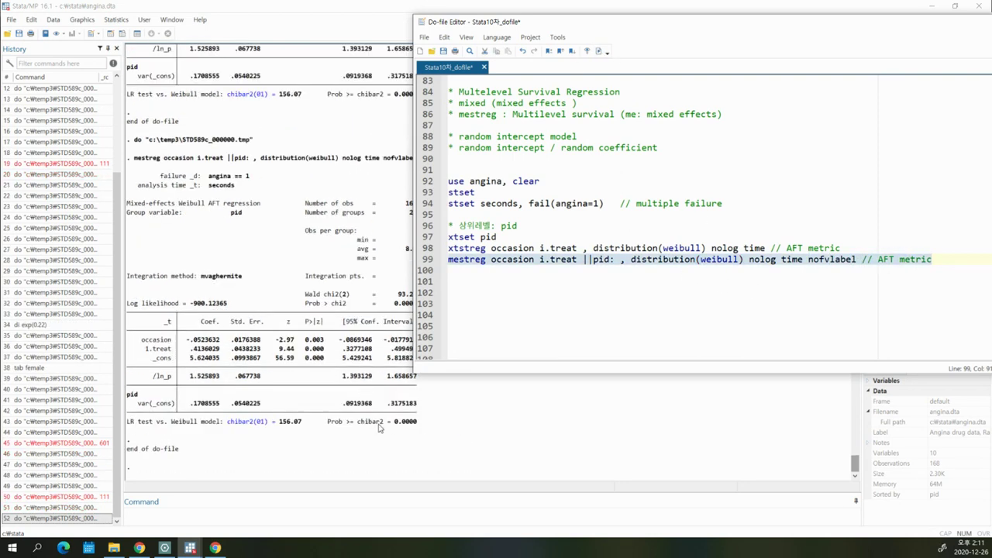
# Compare how the treat factor is labelled in the mestreg outputs with and without nofvlabel.
pyautogui.click(543, 458)
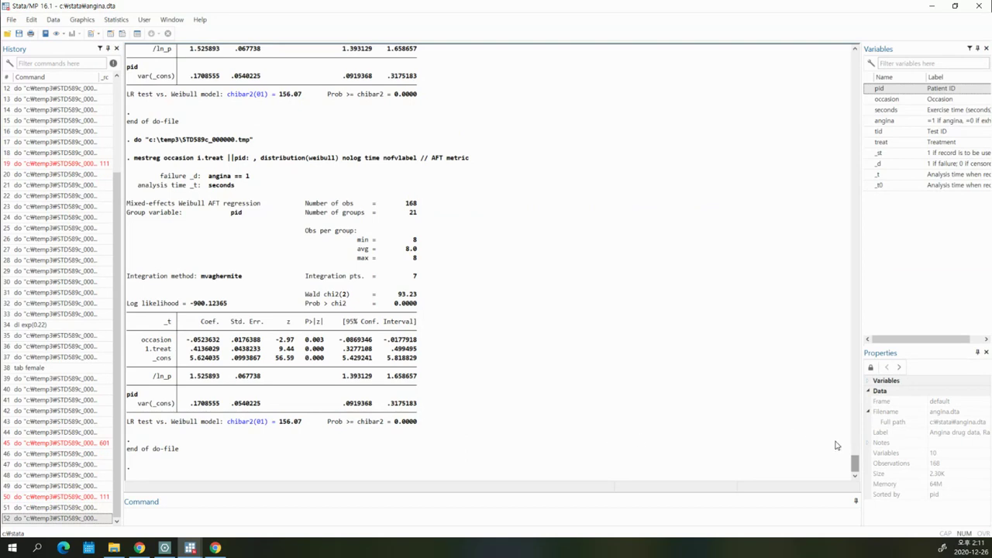
pyautogui.scroll(2, 854, 462)
pyautogui.moveTo(853, 462); pyautogui.dragTo(854, 465)
pyautogui.scroll(2, 855, 465)
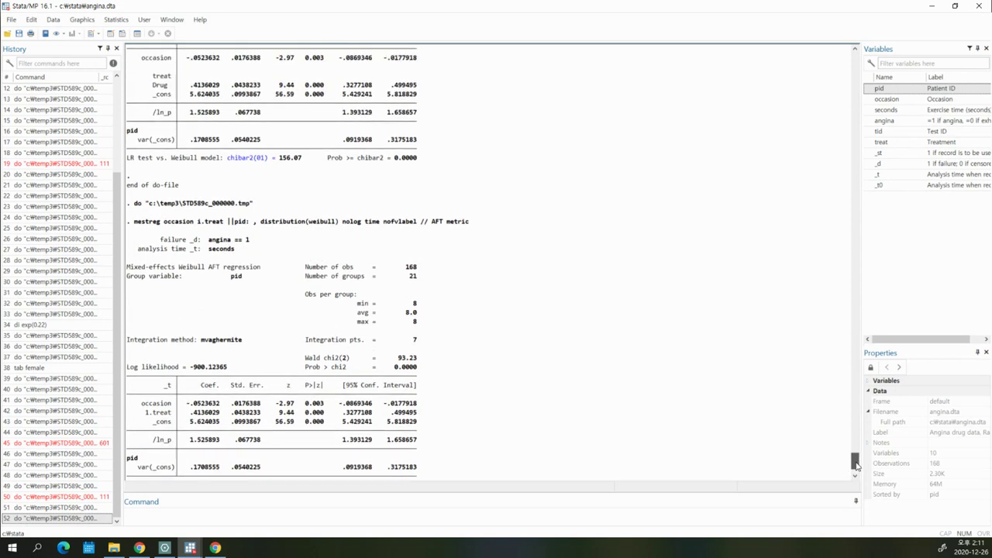
pyautogui.moveTo(855, 463); pyautogui.dragTo(855, 460)
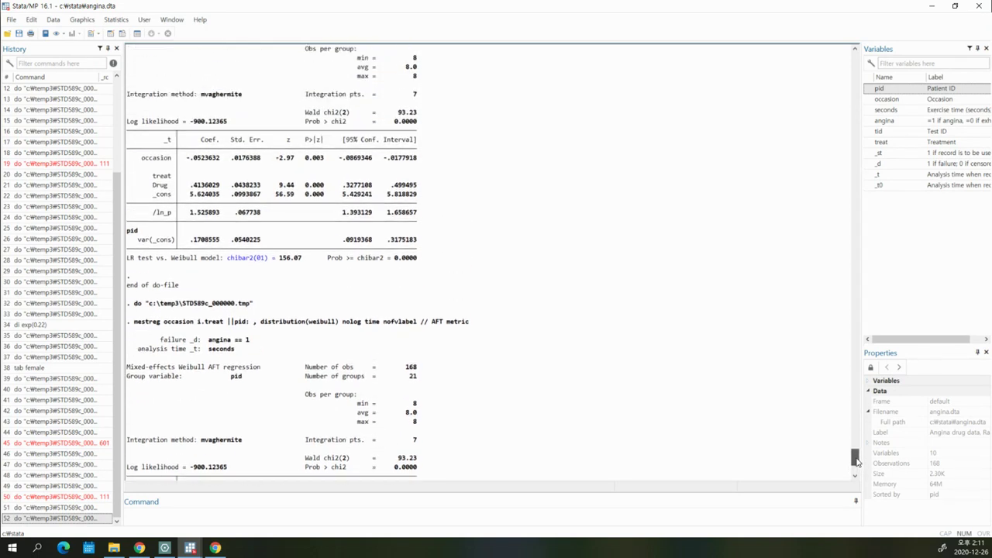
pyautogui.moveTo(385, 325); pyautogui.dragTo(419, 326)
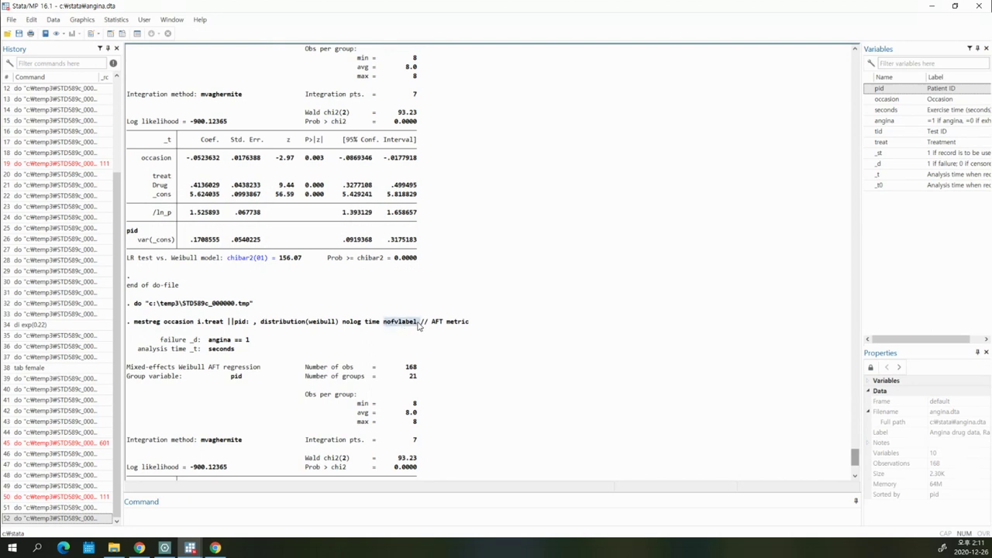
pyautogui.moveTo(419, 326); pyautogui.dragTo(385, 328)
pyautogui.click(392, 325)
# Switch to the lecture notes in Drawboard PDF and mark "mestreg" and "||pid :" in red in the mestreg command on page 19.
pyautogui.click(164, 547)
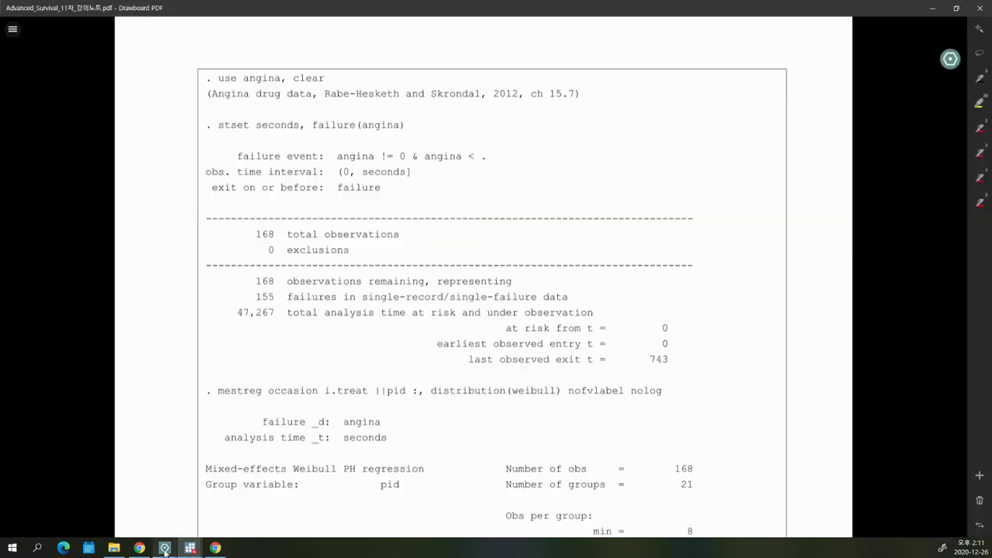
pyautogui.click(496, 446)
pyautogui.moveTo(393, 403)
pyautogui.mouseDown()
pyautogui.moveTo(380, 400)
pyautogui.moveTo(426, 384)
pyautogui.moveTo(404, 404)
pyautogui.moveTo(381, 402)
pyautogui.mouseUp()
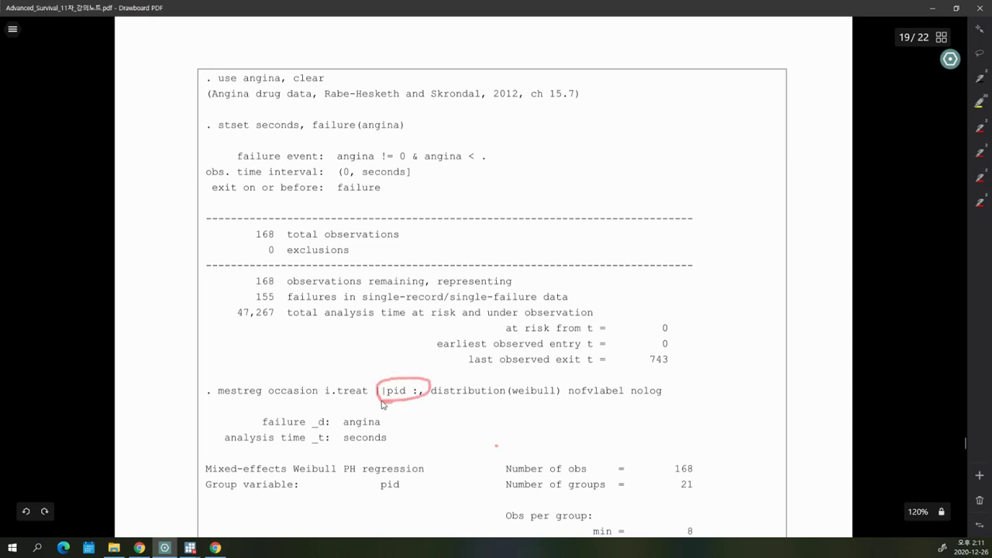
pyautogui.moveTo(220, 398)
pyautogui.mouseDown()
pyautogui.moveTo(262, 397)
pyautogui.moveTo(228, 396)
pyautogui.mouseUp()
pyautogui.click(250, 367)
pyautogui.moveTo(404, 402)
pyautogui.mouseDown()
pyautogui.moveTo(383, 401)
pyautogui.moveTo(407, 384)
pyautogui.moveTo(403, 408)
pyautogui.mouseUp()
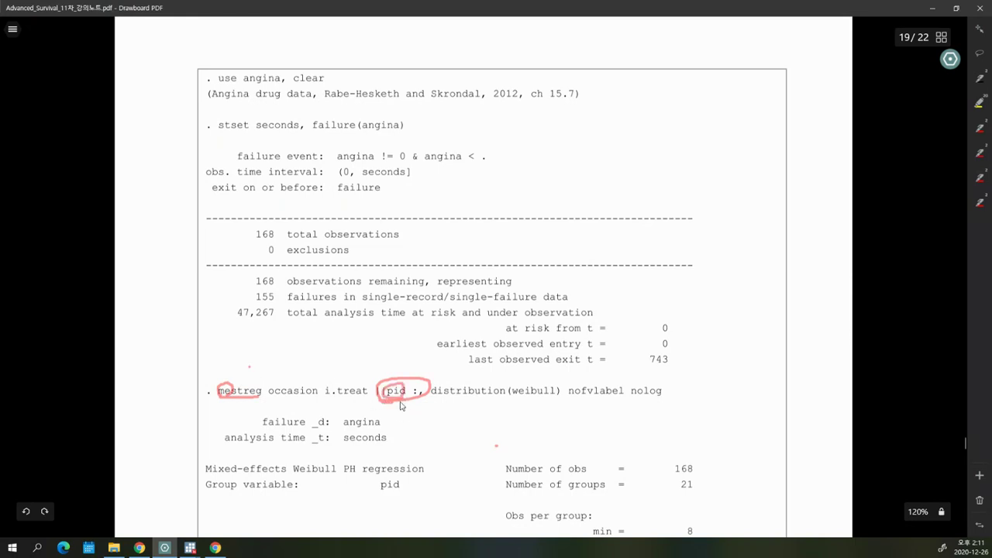
# Box the pid var(_cons) row on page 19, circle the occasion and 1.treat hazard ratios, and underline "Haz. Ratio" and both values.
pyautogui.scroll(-1, 401, 406)
pyautogui.scroll(-10, 400, 406)
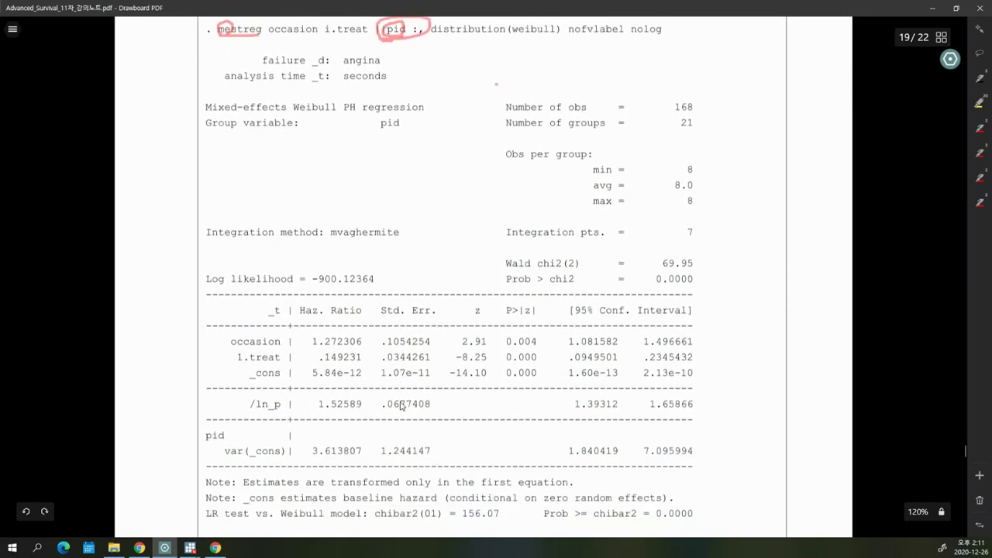
pyautogui.scroll(-1, 400, 405)
pyautogui.moveTo(206, 232)
pyautogui.mouseDown()
pyautogui.moveTo(526, 277)
pyautogui.moveTo(694, 239)
pyautogui.moveTo(209, 234)
pyautogui.mouseUp()
pyautogui.moveTo(342, 168)
pyautogui.mouseDown()
pyautogui.moveTo(275, 138)
pyautogui.moveTo(358, 159)
pyautogui.moveTo(329, 171)
pyautogui.mouseUp()
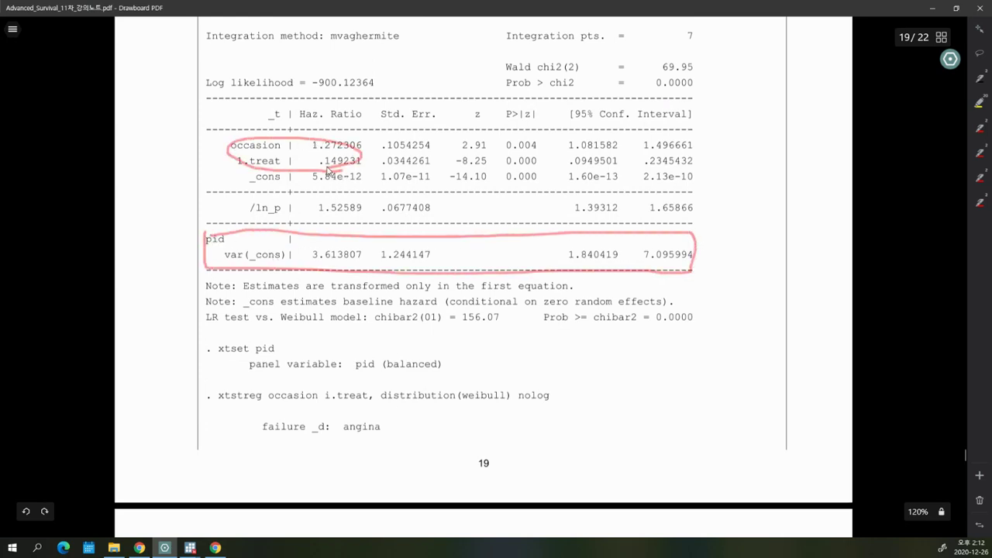
pyautogui.moveTo(295, 121); pyautogui.dragTo(356, 121)
pyautogui.moveTo(303, 152)
pyautogui.mouseDown()
pyautogui.moveTo(358, 152)
pyautogui.moveTo(343, 168)
pyautogui.moveTo(378, 167)
pyautogui.mouseUp()
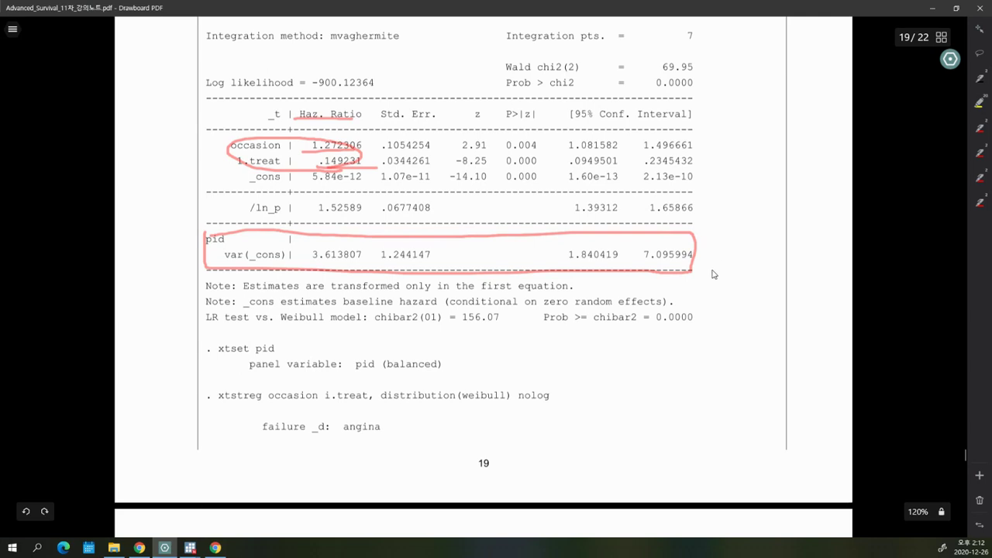
# Box the LR test line and "xtset pid" on page 19 and underline "xtstreg" in the command below.
pyautogui.moveTo(208, 315)
pyautogui.mouseDown()
pyautogui.moveTo(257, 335)
pyautogui.moveTo(704, 321)
pyautogui.moveTo(236, 308)
pyautogui.moveTo(205, 320)
pyautogui.mouseUp()
pyautogui.moveTo(219, 401); pyautogui.dragTo(262, 401)
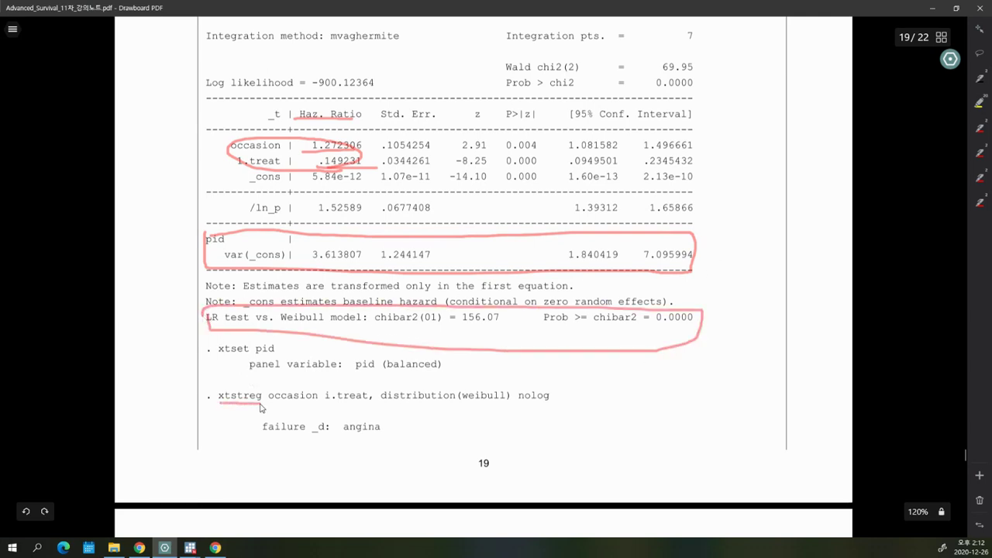
pyautogui.moveTo(230, 360)
pyautogui.mouseDown()
pyautogui.moveTo(272, 359)
pyautogui.moveTo(228, 344)
pyautogui.moveTo(218, 357)
pyautogui.mouseUp()
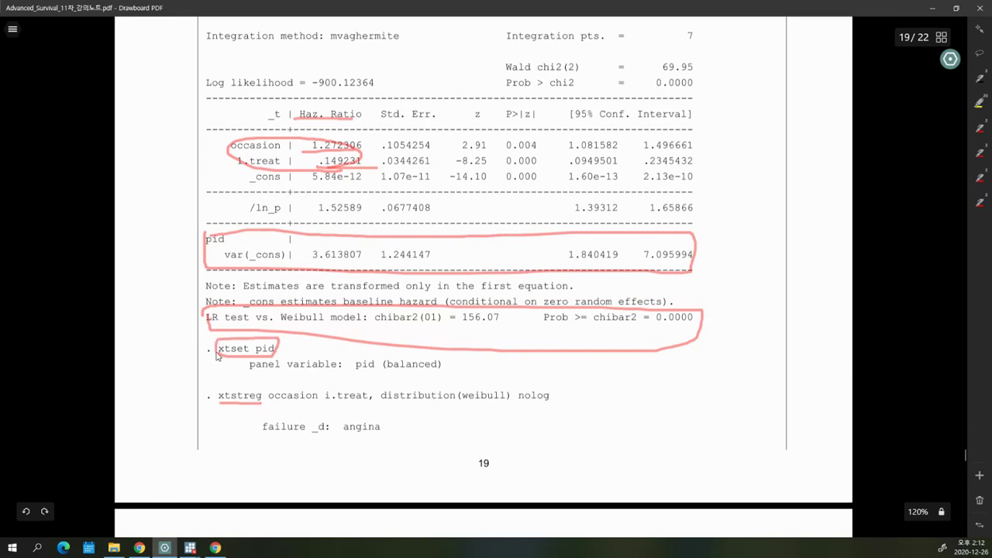
# Circle the xtstreg estimates on page 20 and underline the note about xtset not being needed beforehand.
pyautogui.scroll(-6, 291, 399)
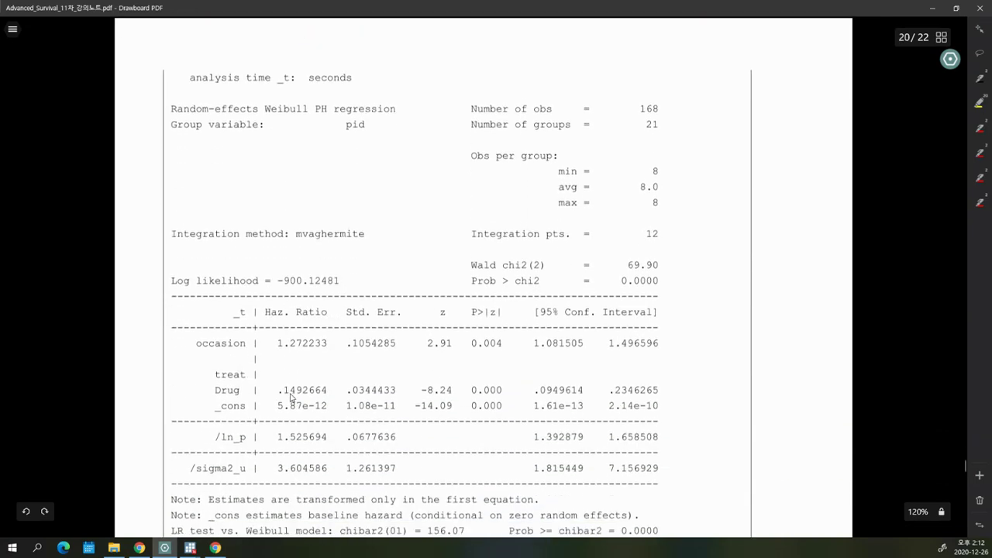
pyautogui.moveTo(311, 462)
pyautogui.mouseDown()
pyautogui.moveTo(242, 280)
pyautogui.moveTo(392, 418)
pyautogui.mouseUp()
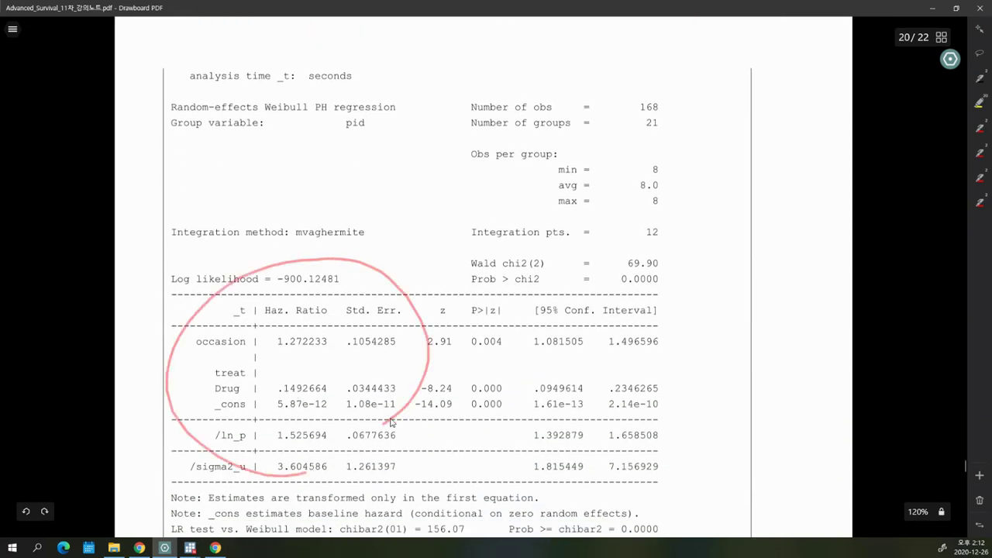
pyautogui.scroll(-1, 391, 422)
pyautogui.scroll(-8, 392, 423)
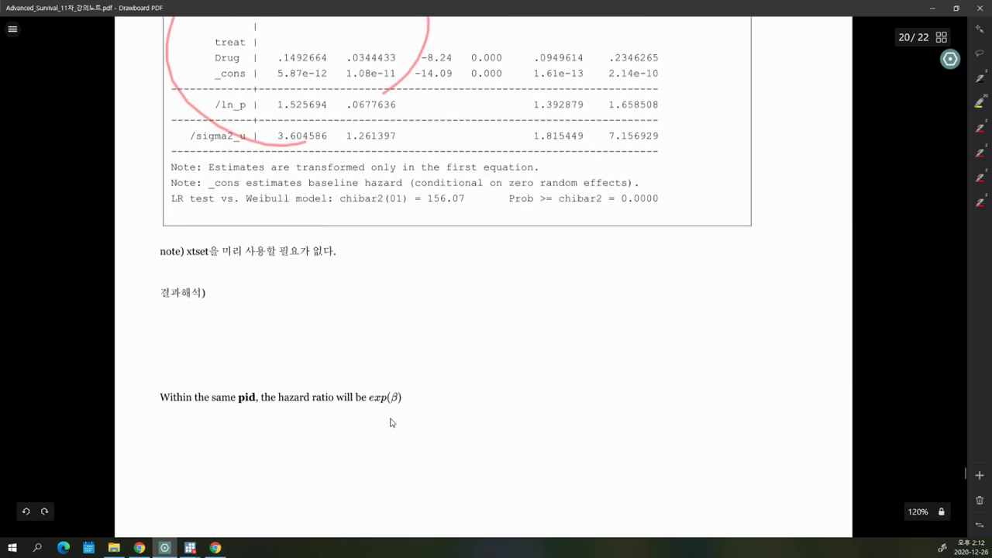
pyautogui.moveTo(188, 258); pyautogui.dragTo(330, 264)
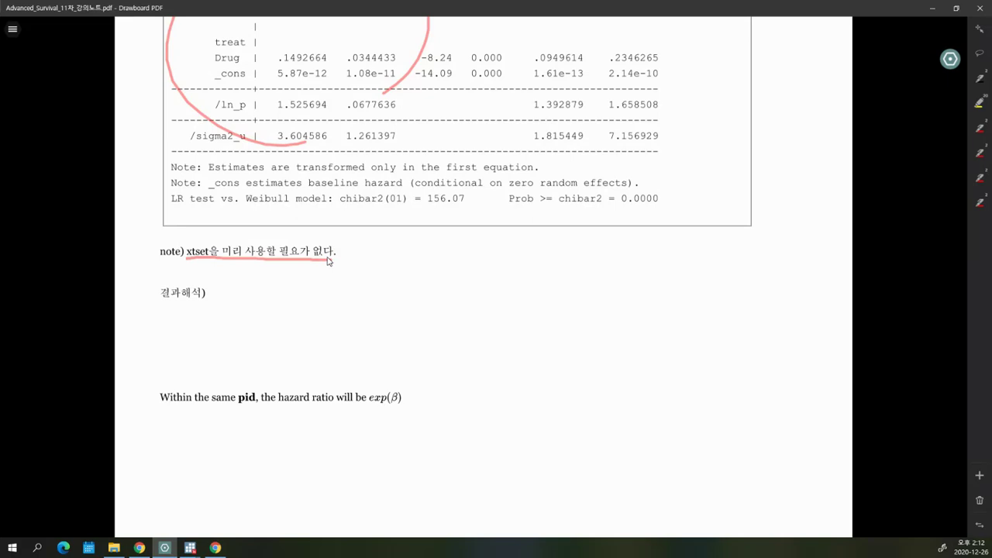
# Underline "mestreg occasion i.treat ||pid" on page 21, circle the second "i.treat", and handwrite an underlined "random coefficient" above the command.
pyautogui.scroll(-8, 327, 261)
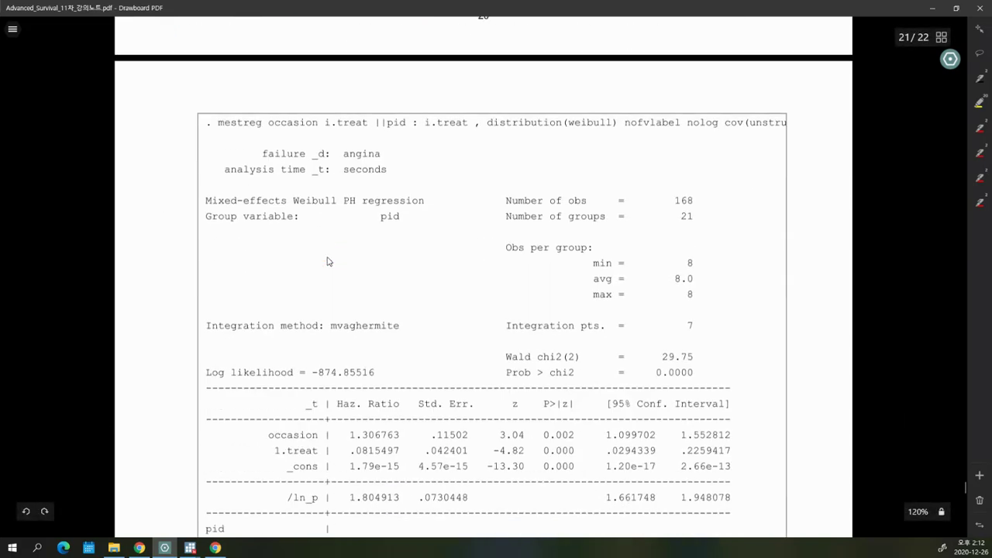
pyautogui.moveTo(219, 88)
pyautogui.mouseDown()
pyautogui.moveTo(403, 89)
pyautogui.moveTo(457, 67)
pyautogui.moveTo(470, 87)
pyautogui.moveTo(436, 93)
pyautogui.mouseUp()
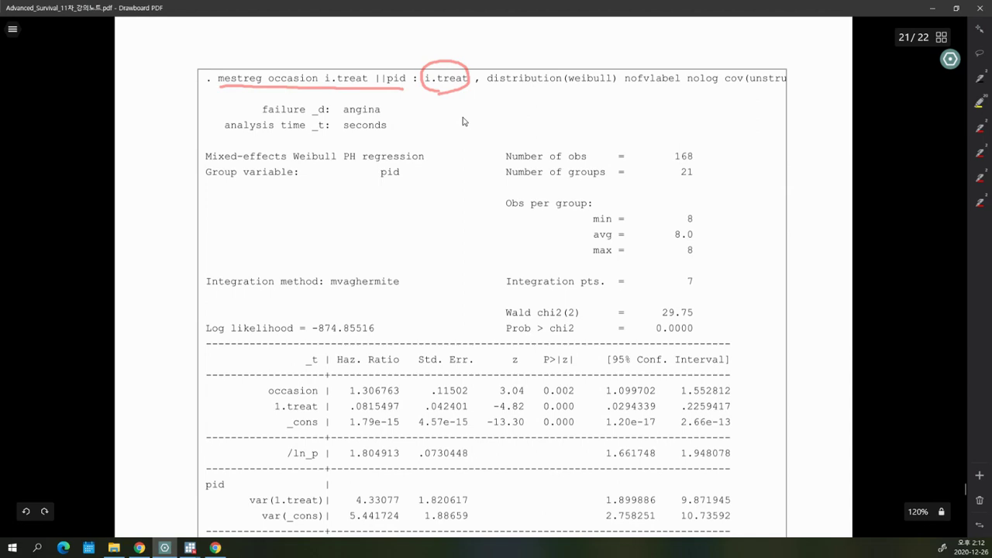
pyautogui.moveTo(606, 62)
pyautogui.mouseDown()
pyautogui.moveTo(703, 42)
pyautogui.moveTo(704, 58)
pyautogui.mouseUp()
pyautogui.moveTo(702, 45); pyautogui.dragTo(767, 40)
pyautogui.moveTo(677, 53); pyautogui.dragTo(767, 43)
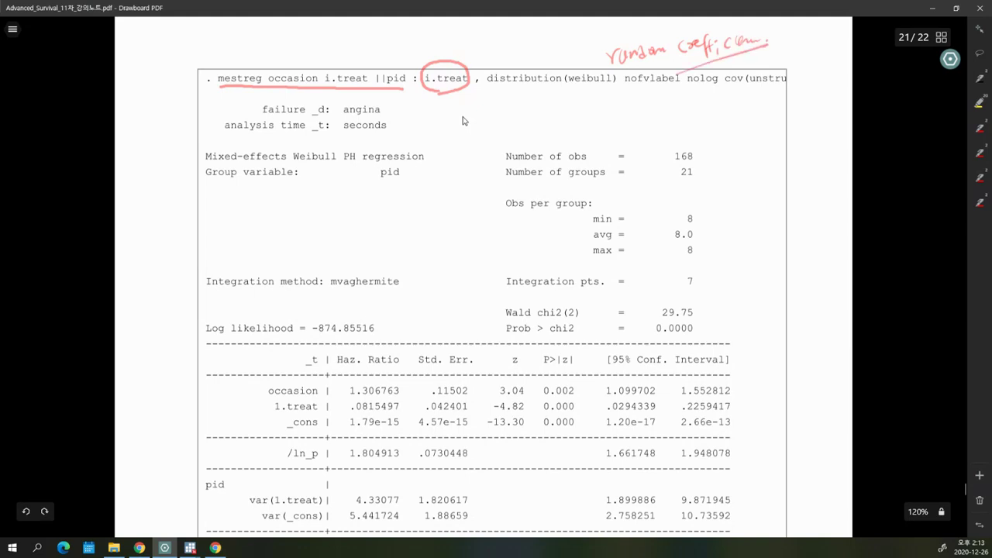
# Handwrite "u1i + zij·u2i" below "random coefficient" on page 21, underline both u terms, and circle u1i.
pyautogui.moveTo(617, 113)
pyautogui.mouseDown()
pyautogui.moveTo(636, 132)
pyautogui.moveTo(682, 111)
pyautogui.moveTo(743, 115)
pyautogui.moveTo(783, 103)
pyautogui.mouseUp()
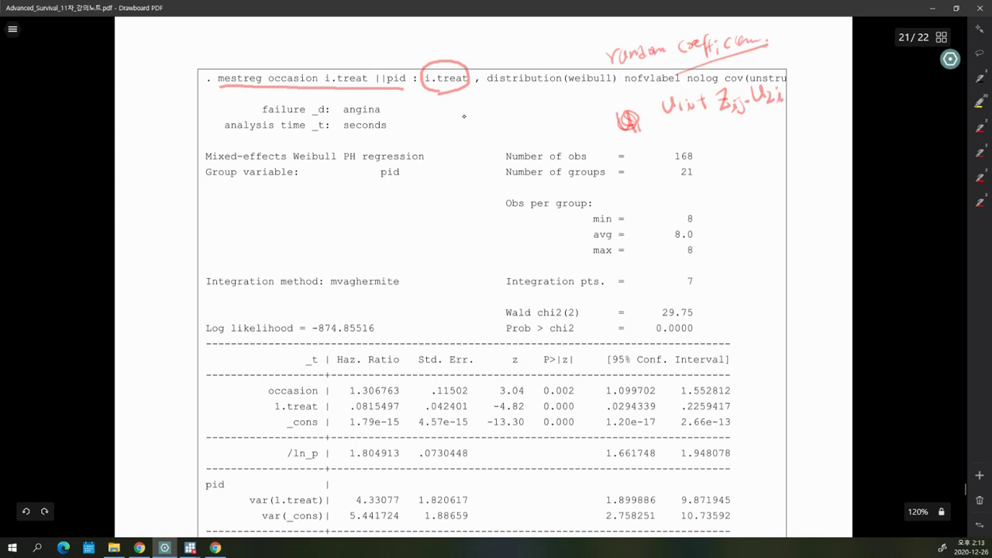
pyautogui.moveTo(666, 128); pyautogui.dragTo(693, 119)
pyautogui.moveTo(763, 117); pyautogui.dragTo(785, 107)
pyautogui.moveTo(675, 136)
pyautogui.mouseDown()
pyautogui.moveTo(650, 99)
pyautogui.moveTo(696, 124)
pyautogui.mouseUp()
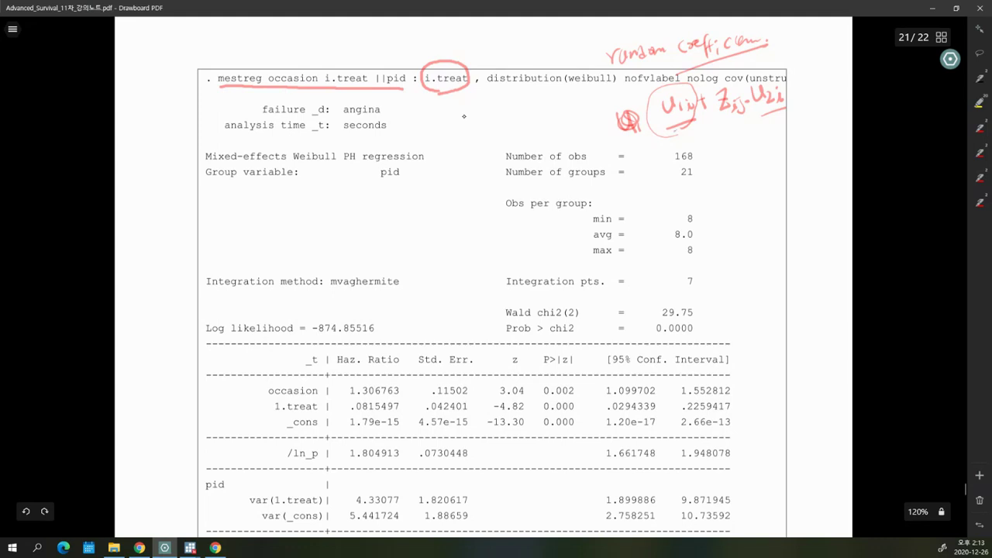
# Circle the zij and u2i terms, add arrows pointing at u2i, and underline the whole handwritten expression.
pyautogui.moveTo(766, 111)
pyautogui.mouseDown()
pyautogui.moveTo(746, 79)
pyautogui.moveTo(787, 95)
pyautogui.moveTo(772, 113)
pyautogui.mouseUp()
pyautogui.moveTo(767, 71); pyautogui.dragTo(771, 50)
pyautogui.moveTo(742, 116)
pyautogui.mouseDown()
pyautogui.moveTo(713, 113)
pyautogui.moveTo(745, 87)
pyautogui.moveTo(743, 121)
pyautogui.moveTo(736, 86)
pyautogui.mouseUp()
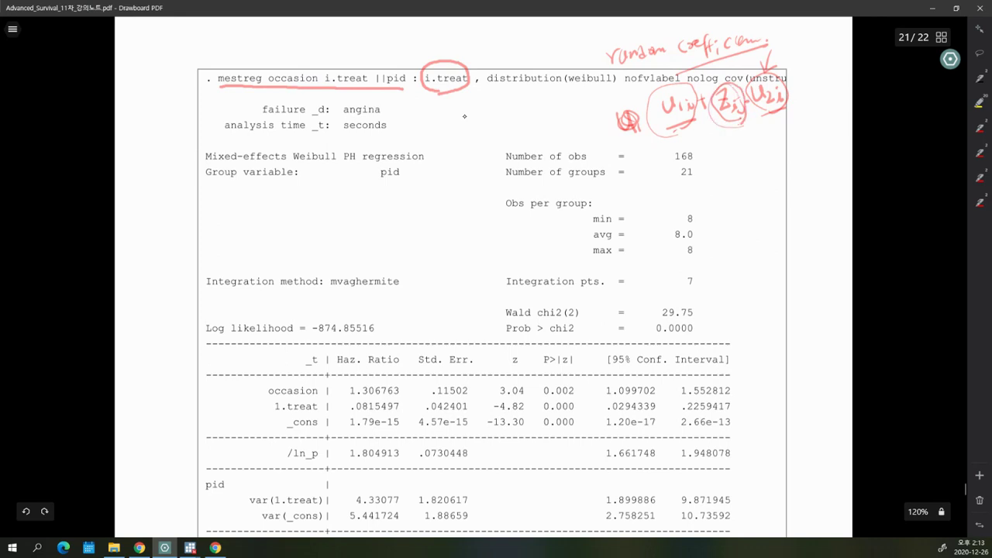
pyautogui.moveTo(766, 110)
pyautogui.mouseDown()
pyautogui.moveTo(762, 74)
pyautogui.moveTo(774, 111)
pyautogui.moveTo(715, 101)
pyautogui.moveTo(742, 107)
pyautogui.moveTo(762, 75)
pyautogui.moveTo(784, 96)
pyautogui.moveTo(772, 105)
pyautogui.moveTo(787, 104)
pyautogui.moveTo(801, 77)
pyautogui.moveTo(786, 96)
pyautogui.mouseUp()
pyautogui.moveTo(671, 142); pyautogui.dragTo(789, 102)
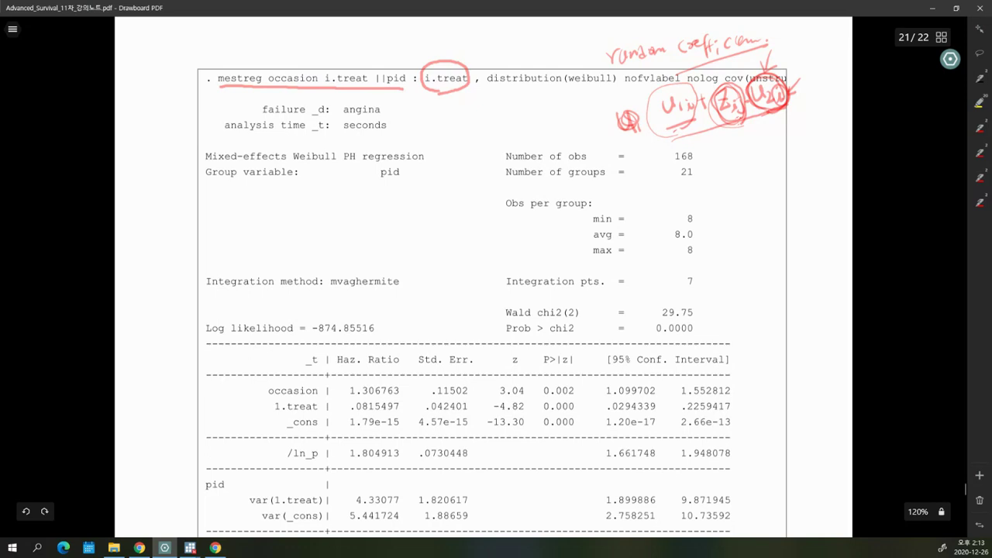
# Circle the first "i.treat" in the mestreg command, link it by an arrow to the second "i.treat", and re-mark the second one.
pyautogui.moveTo(730, 76); pyautogui.dragTo(592, 91)
pyautogui.moveTo(448, 93)
pyautogui.mouseDown()
pyautogui.moveTo(445, 60)
pyautogui.moveTo(467, 48)
pyautogui.mouseUp()
pyautogui.moveTo(350, 65)
pyautogui.mouseDown()
pyautogui.moveTo(410, 39)
pyautogui.moveTo(438, 49)
pyautogui.moveTo(455, 93)
pyautogui.moveTo(420, 68)
pyautogui.moveTo(468, 83)
pyautogui.mouseUp()
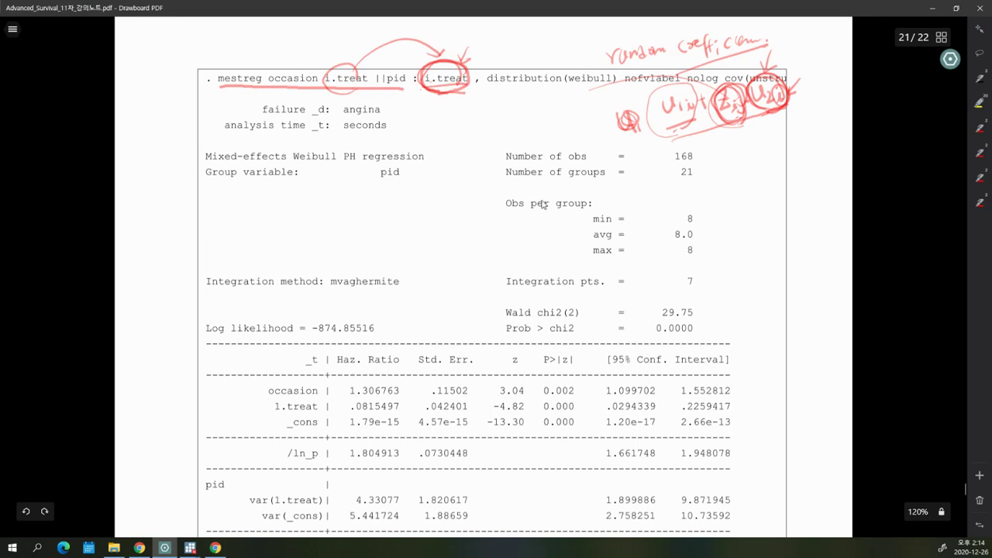
# Switch to the Stata Do-file Editor and copy the line 99 mestreg command, up to its time option, onto line 101.
pyautogui.click(191, 551)
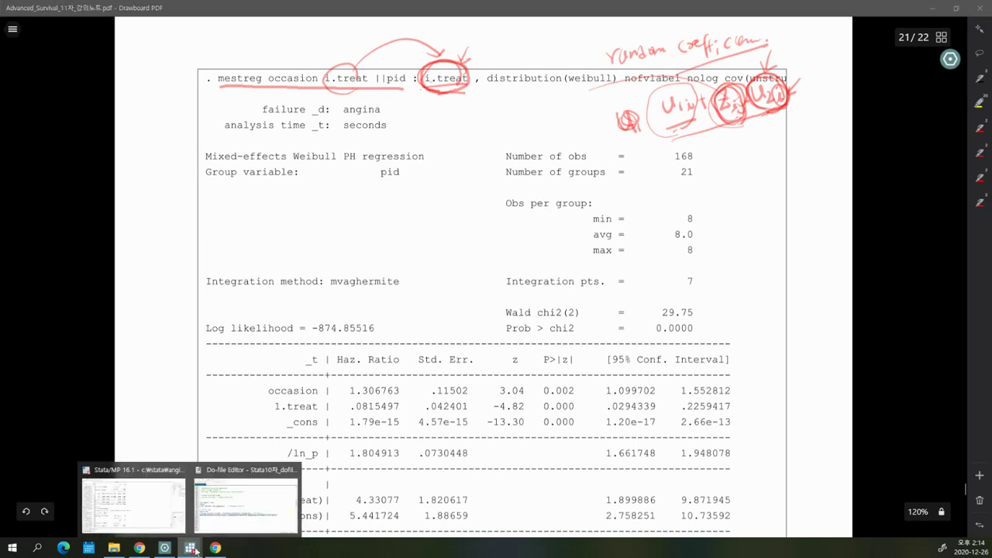
pyautogui.click(244, 507)
pyautogui.click(554, 292)
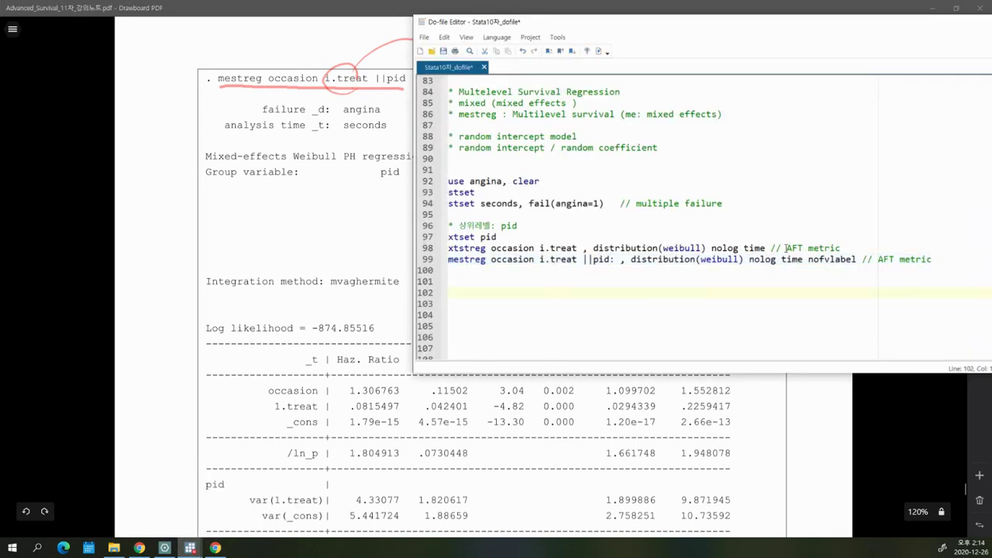
pyautogui.moveTo(766, 247); pyautogui.dragTo(445, 248)
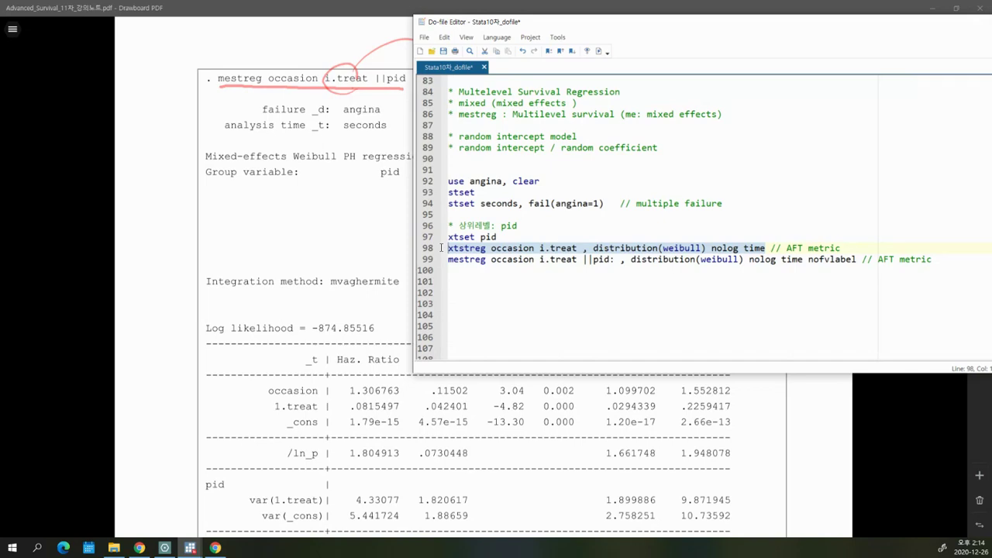
pyautogui.moveTo(733, 29)
pyautogui.mouseDown()
pyautogui.moveTo(570, 167)
pyautogui.moveTo(644, 75)
pyautogui.mouseUp()
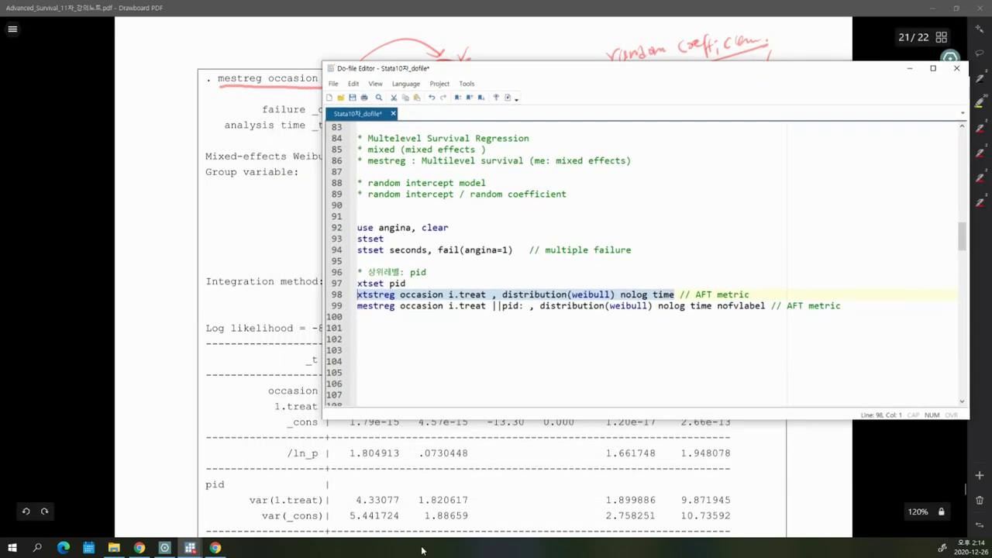
pyautogui.click(380, 328)
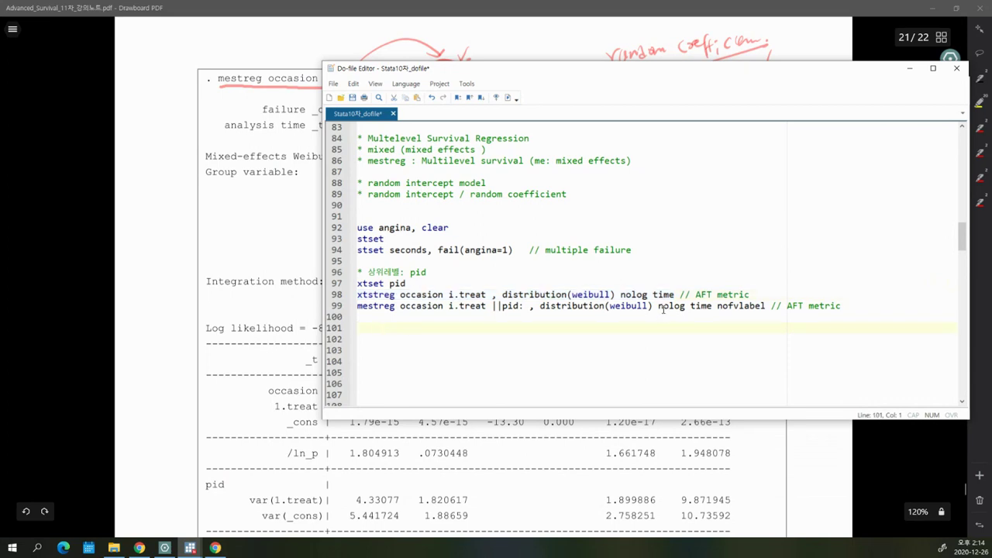
pyautogui.moveTo(717, 305); pyautogui.dragTo(334, 307)
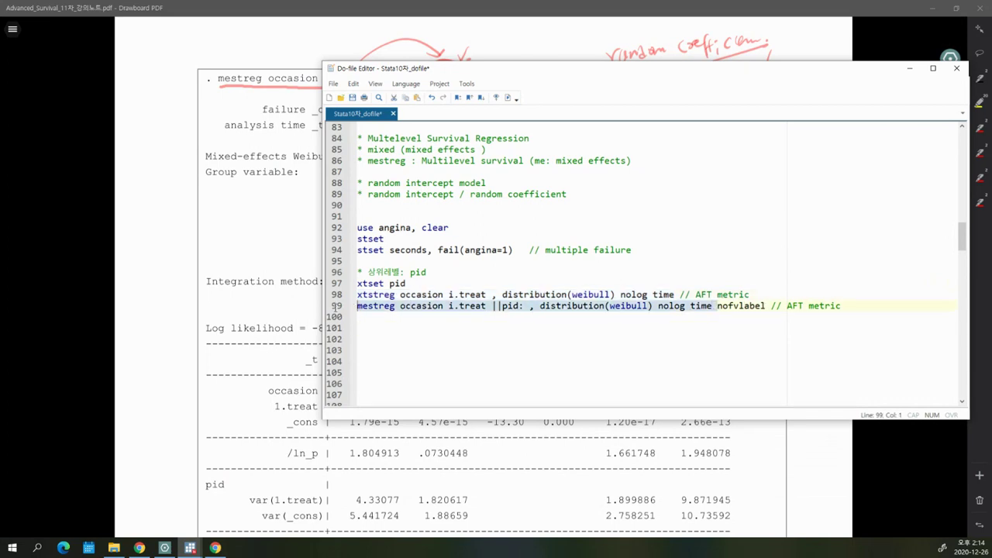
pyautogui.hotkey('ctrl', 'c')
pyautogui.click(382, 329)
pyautogui.hotkey('ctrl', 'v')
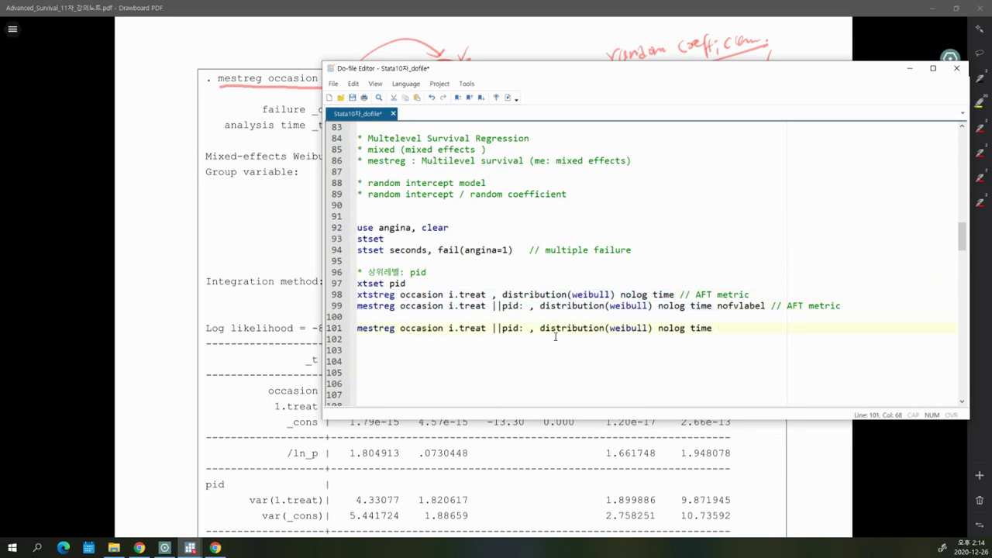
# Add "i.treat" after "||pid:" in the line 101 mestreg command and append the option "cov(unstructured)".
pyautogui.write('i.tre')
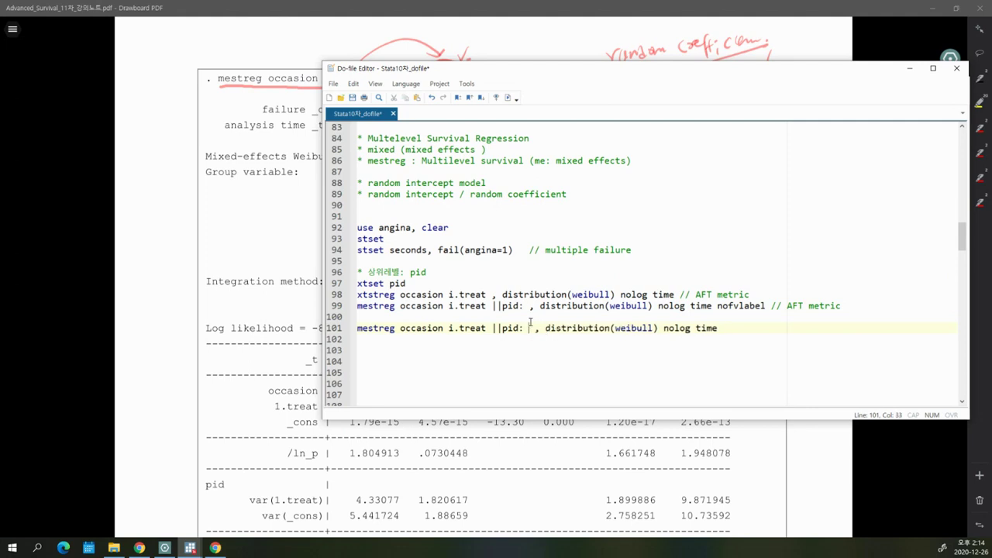
pyautogui.write('at')
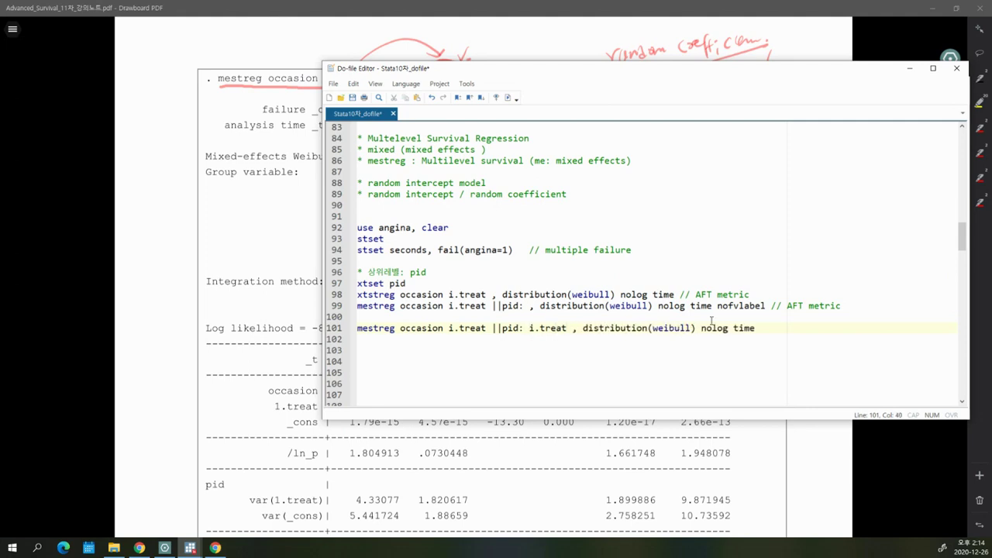
pyautogui.write('cov(unstructured')
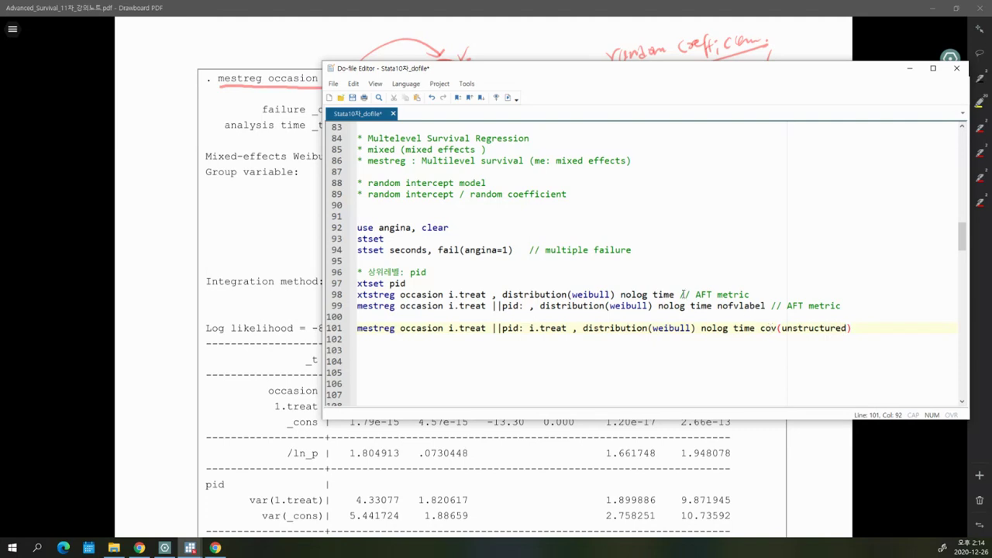
# Run the random-coefficient mestreg command on line 101 and bring up the main Stata results window.
pyautogui.moveTo(370, 329); pyautogui.dragTo(553, 337)
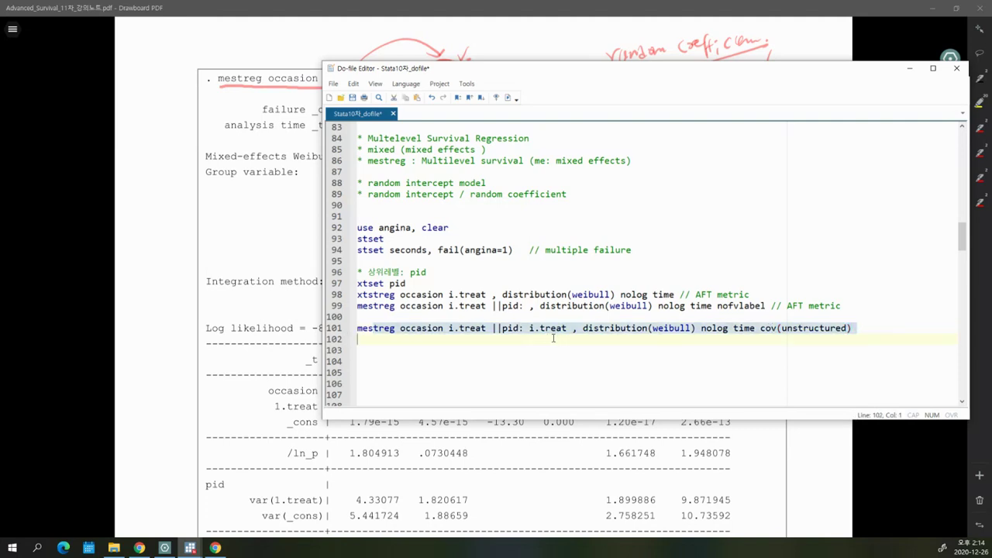
pyautogui.click(508, 99)
pyautogui.click(190, 548)
pyautogui.click(144, 514)
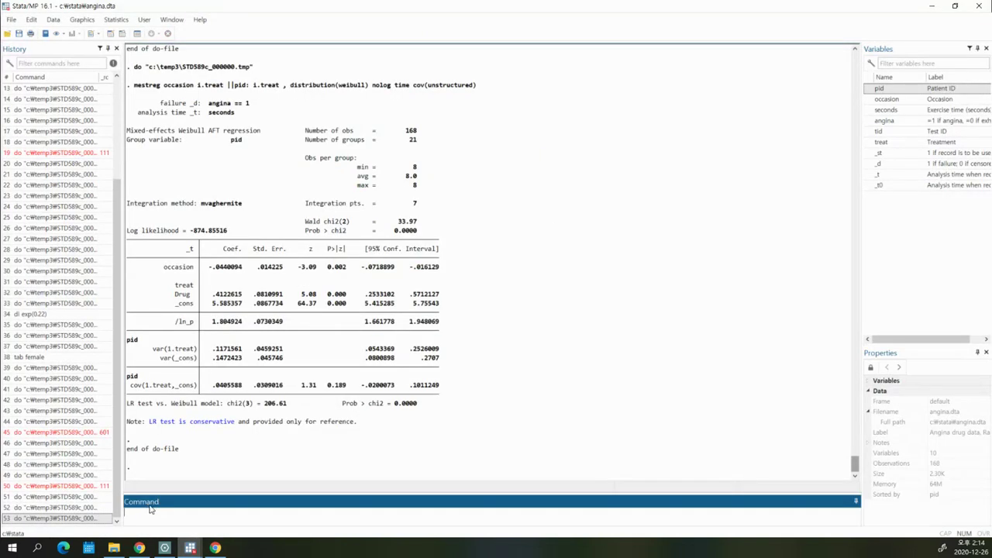
# Highlight "cov(unstructured)" and the var(_cons) estimate in the output, and re-circle u1i in the lecture notes.
pyautogui.moveTo(415, 89); pyautogui.dragTo(481, 90)
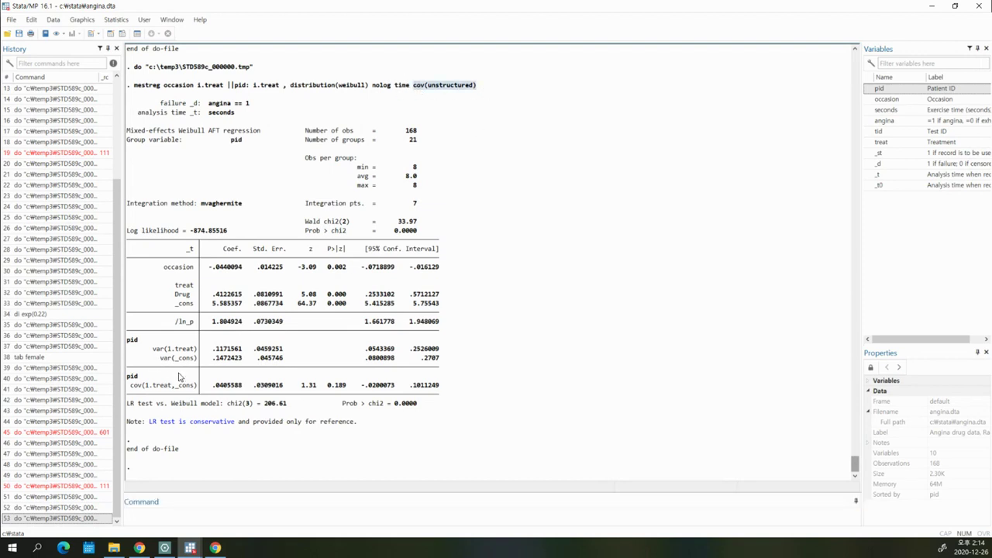
pyautogui.moveTo(160, 359); pyautogui.dragTo(243, 363)
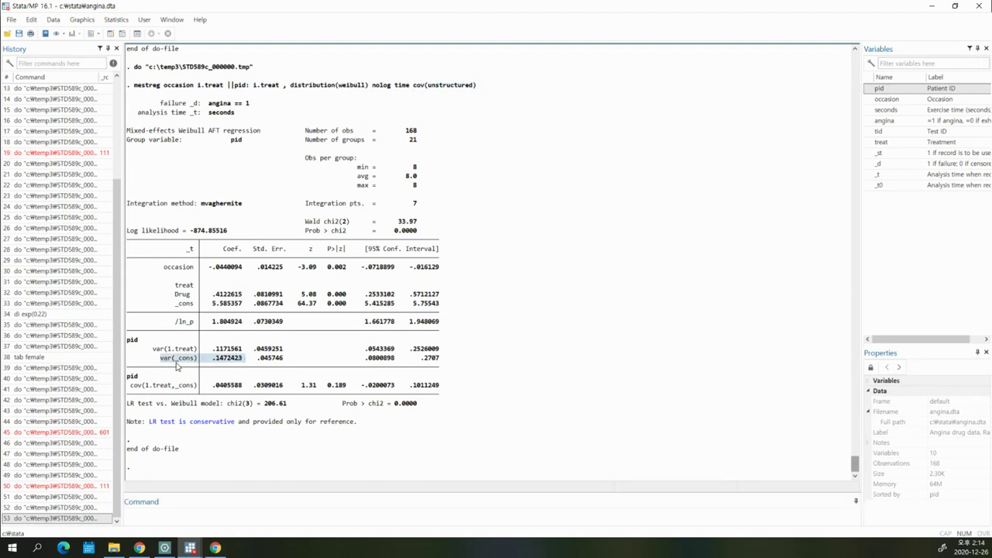
pyautogui.moveTo(165, 361); pyautogui.dragTo(237, 360)
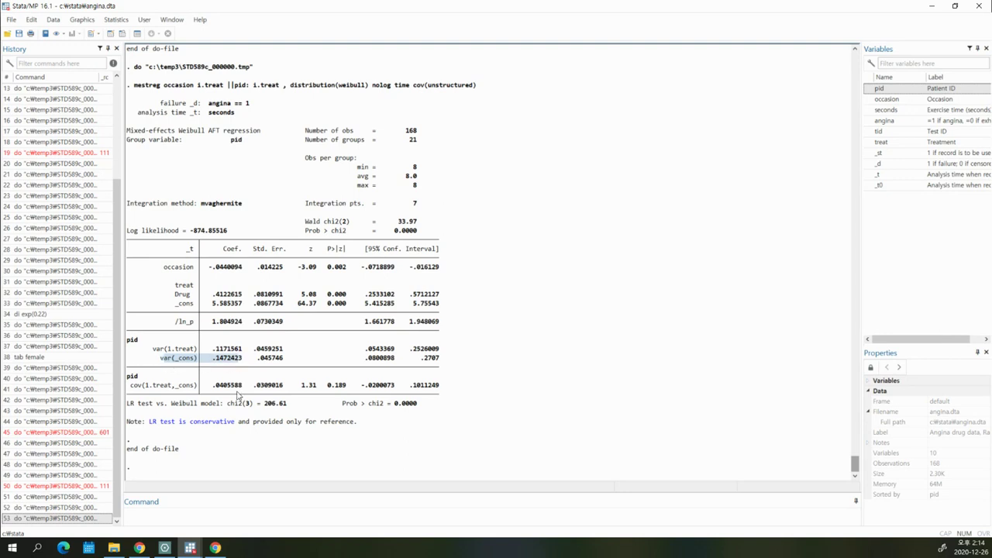
pyautogui.click(164, 549)
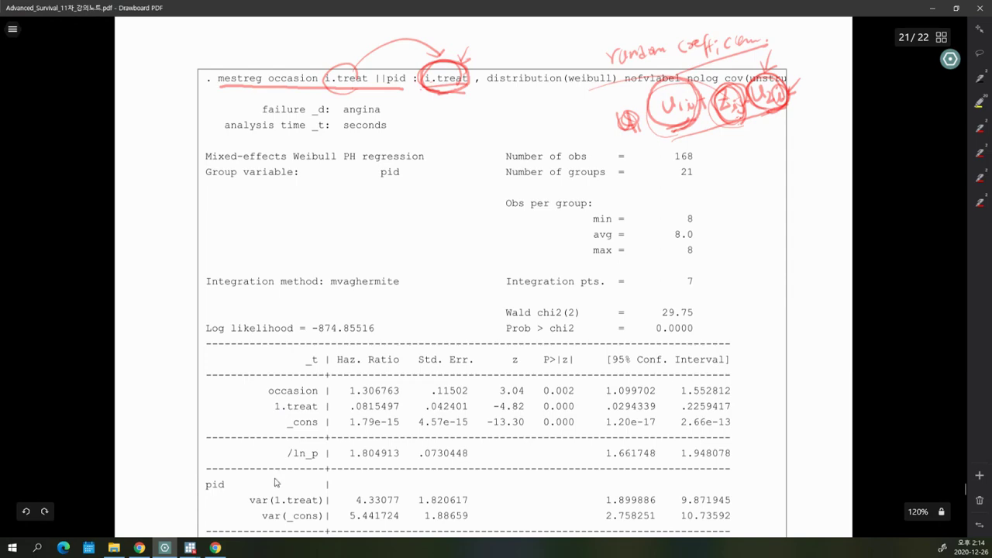
pyautogui.click(932, 8)
# Highlight the var(1.treat) estimate in the output, then box u2i in the lecture notes with a downward arrow below it.
pyautogui.moveTo(155, 349); pyautogui.dragTo(248, 352)
pyautogui.doubleClick(187, 352)
pyautogui.click(189, 547)
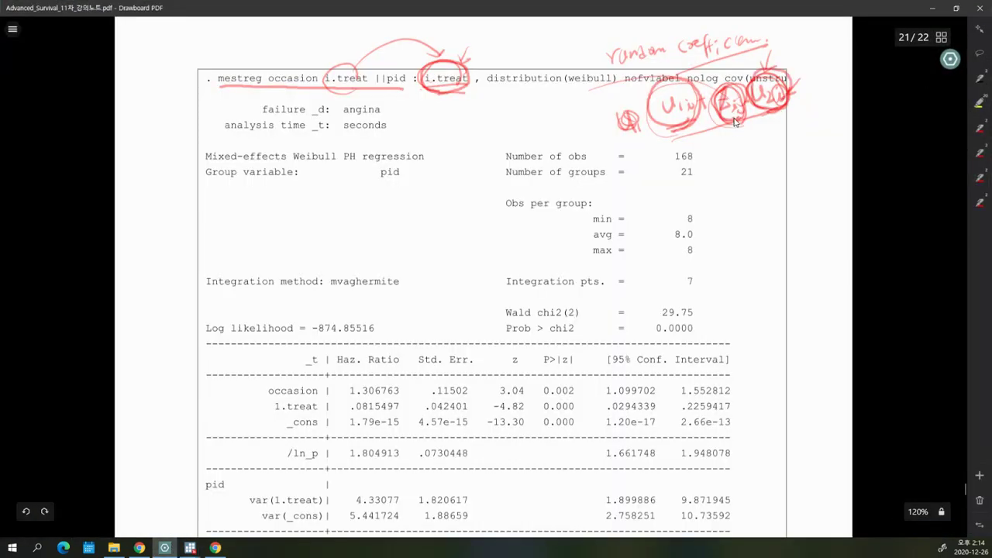
pyautogui.moveTo(776, 113)
pyautogui.mouseDown()
pyautogui.moveTo(776, 128)
pyautogui.moveTo(785, 127)
pyautogui.mouseUp()
pyautogui.moveTo(789, 68); pyautogui.dragTo(783, 111)
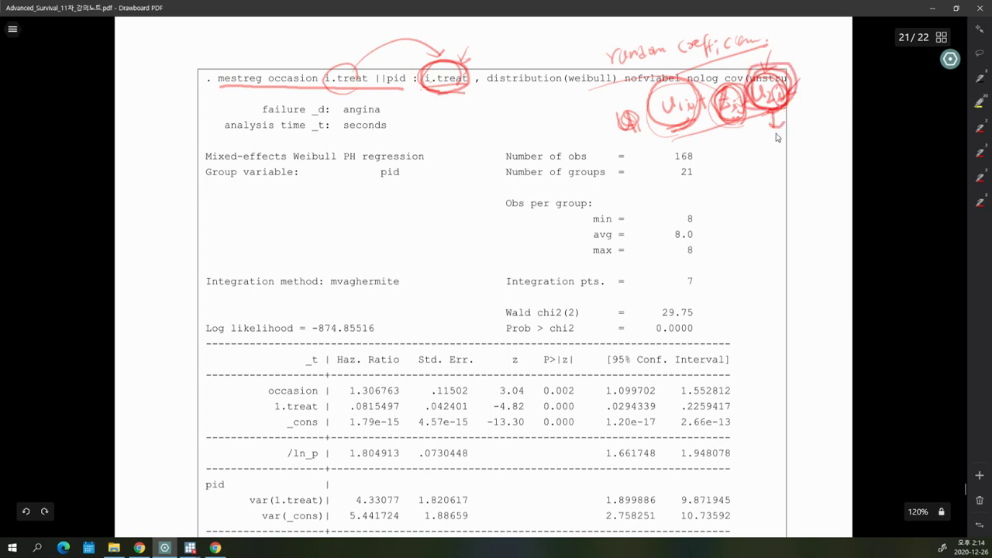
pyautogui.click(933, 8)
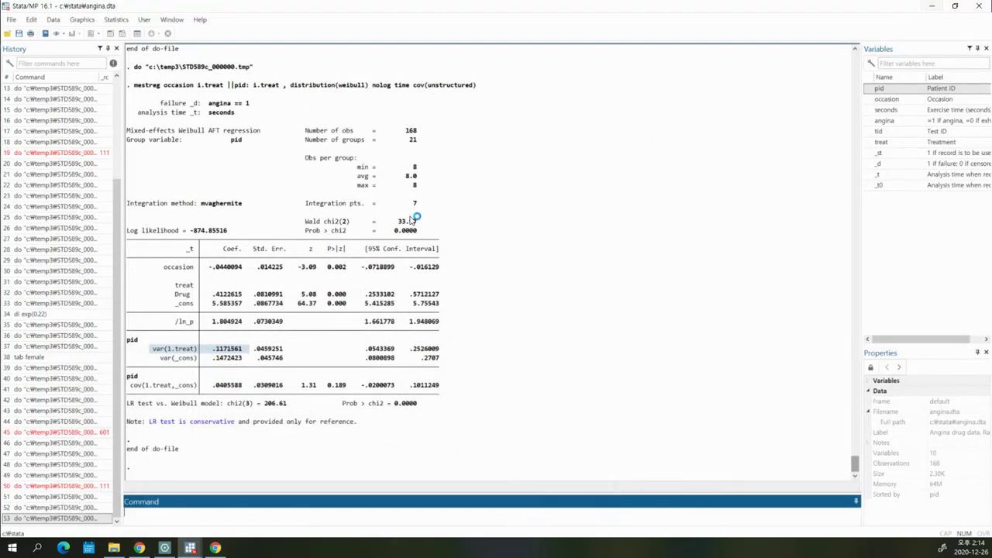
# Point out the var(1.treat) estimate, the "cov(unstructured)" option and the two pid variance labels, checking them against the handwritten terms.
pyautogui.click(214, 351)
pyautogui.moveTo(212, 349); pyautogui.dragTo(253, 349)
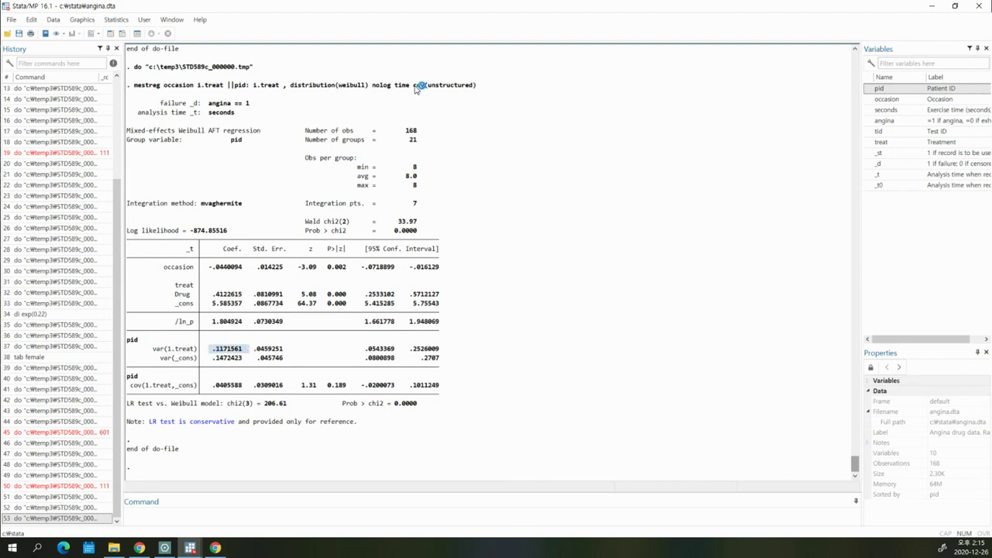
pyautogui.moveTo(413, 84); pyautogui.dragTo(478, 85)
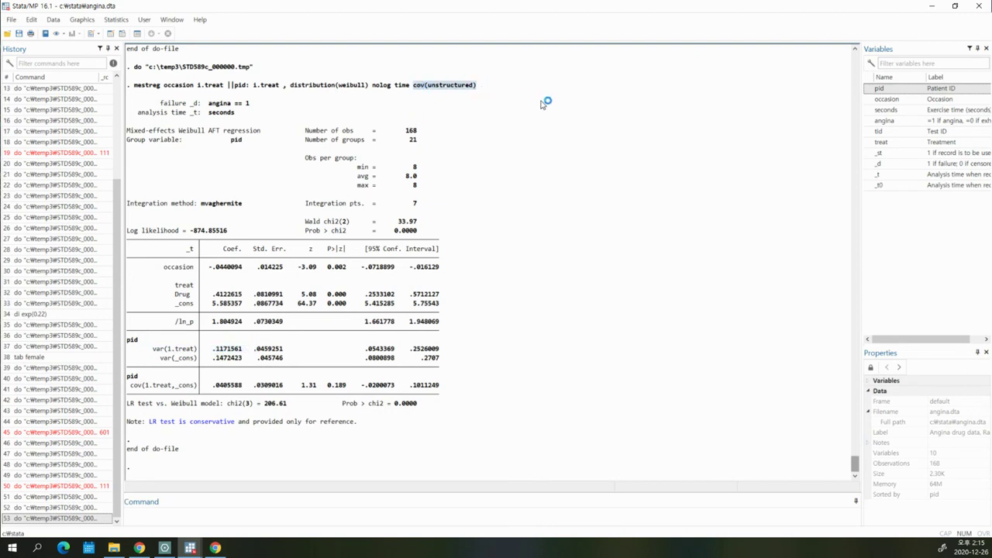
pyautogui.moveTo(413, 86); pyautogui.dragTo(476, 88)
pyautogui.moveTo(153, 349); pyautogui.dragTo(183, 359)
pyautogui.click(191, 362)
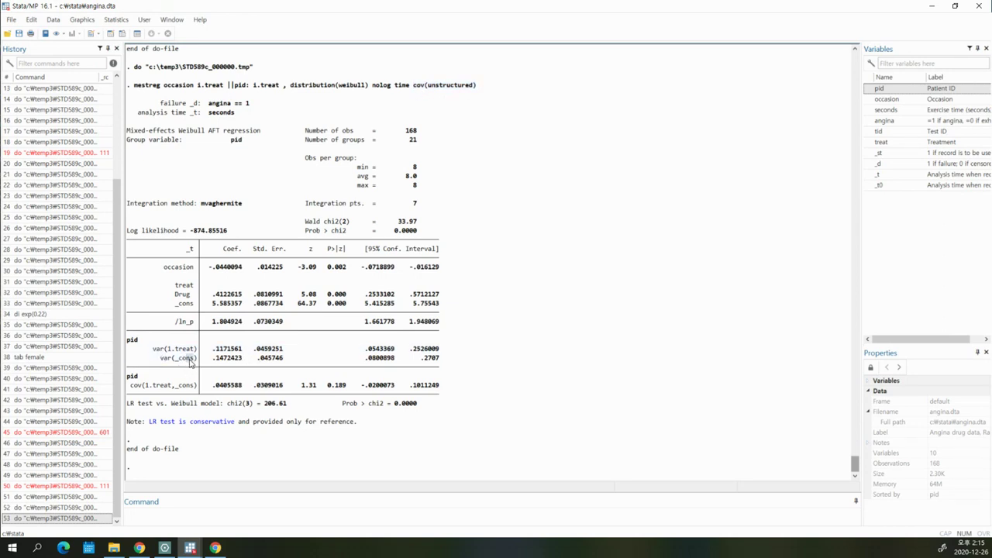
pyautogui.click(179, 546)
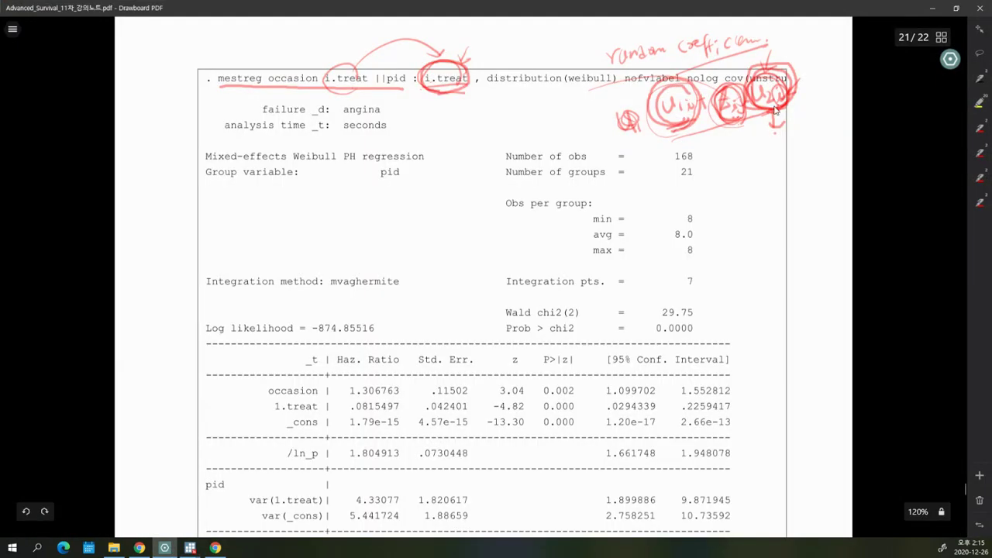
pyautogui.click(934, 8)
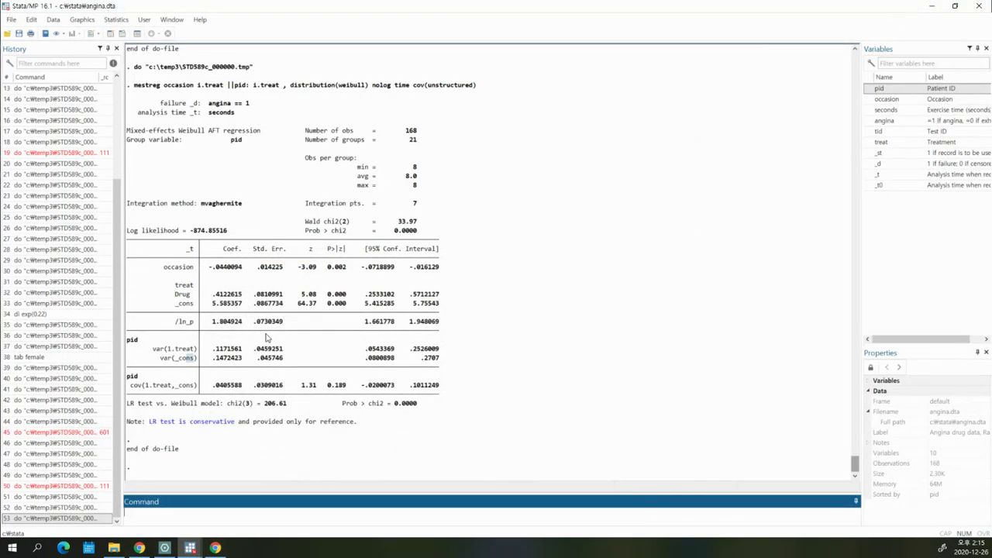
# Highlight the cov(1.treat,_cons) row in the output and relate it to the "cov(unstructured)" option in the command.
pyautogui.moveTo(131, 385); pyautogui.dragTo(166, 388)
pyautogui.click(162, 385)
pyautogui.click(208, 386)
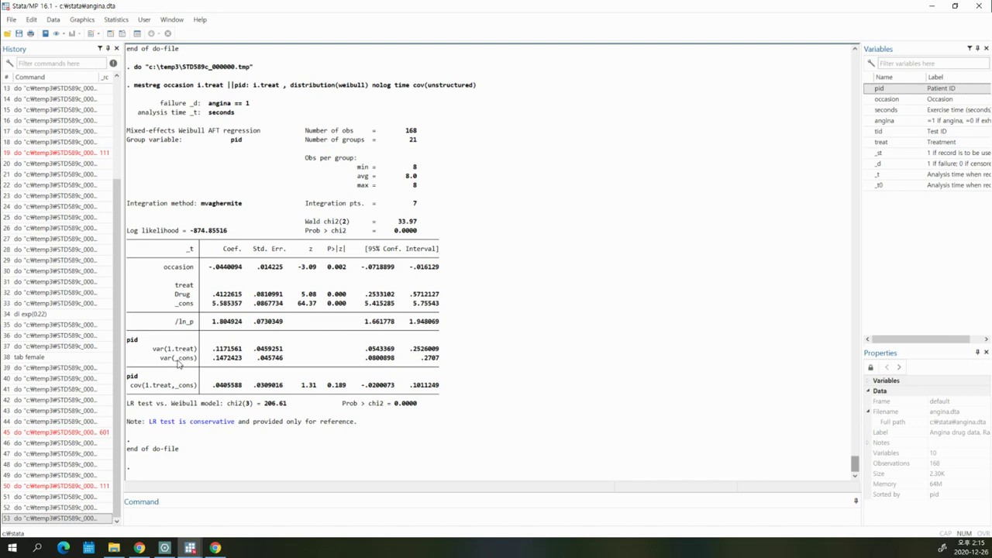
pyautogui.moveTo(132, 386); pyautogui.dragTo(228, 391)
pyautogui.moveTo(411, 86); pyautogui.dragTo(458, 90)
pyautogui.moveTo(130, 392); pyautogui.dragTo(265, 387)
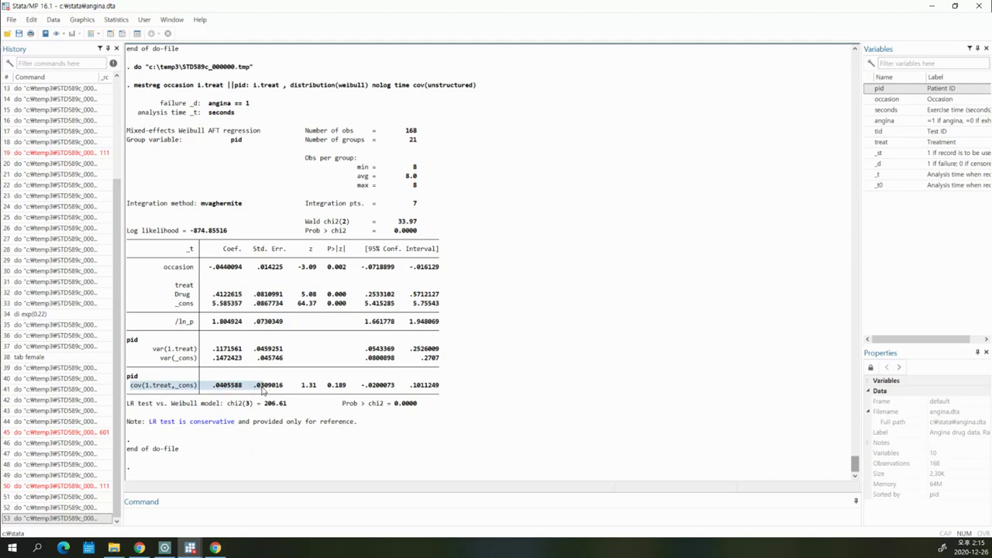
pyautogui.click(189, 364)
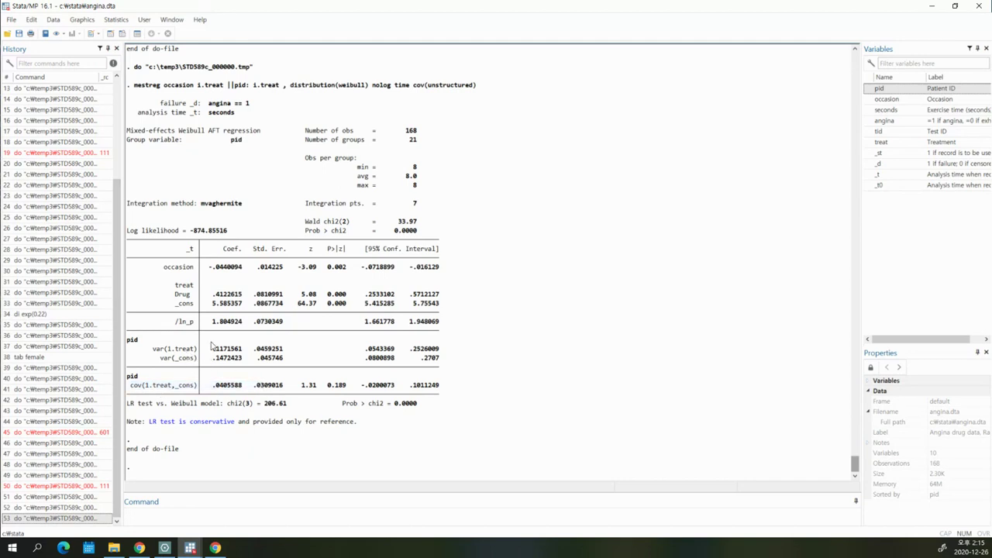
pyautogui.moveTo(136, 375); pyautogui.dragTo(457, 394)
pyautogui.moveTo(429, 85); pyautogui.dragTo(471, 89)
# Examine the LR test against the Weibull model, highlighting the tested variance and covariance terms and the "Prob > chi2" entry.
pyautogui.moveTo(171, 403); pyautogui.dragTo(224, 405)
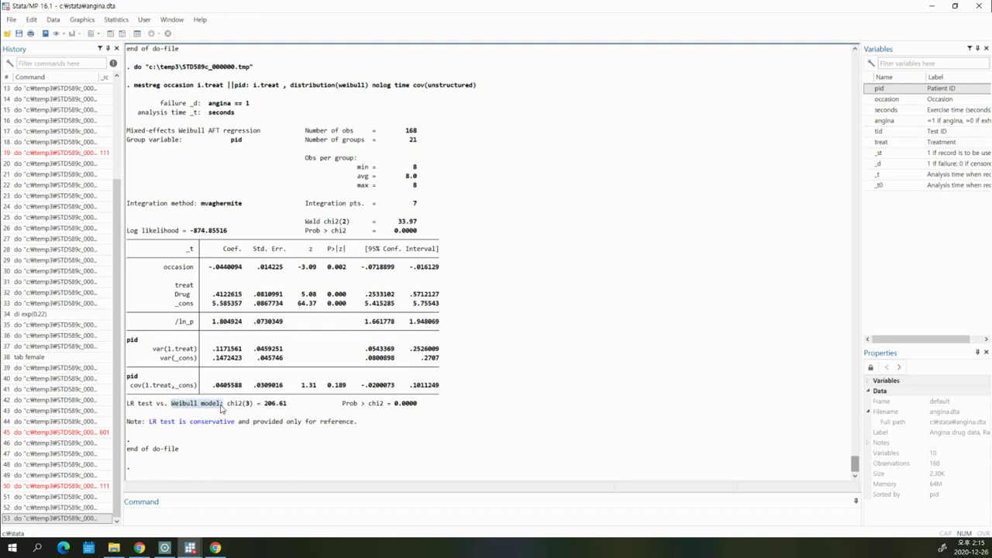
pyautogui.click(247, 409)
pyautogui.moveTo(154, 352); pyautogui.dragTo(198, 359)
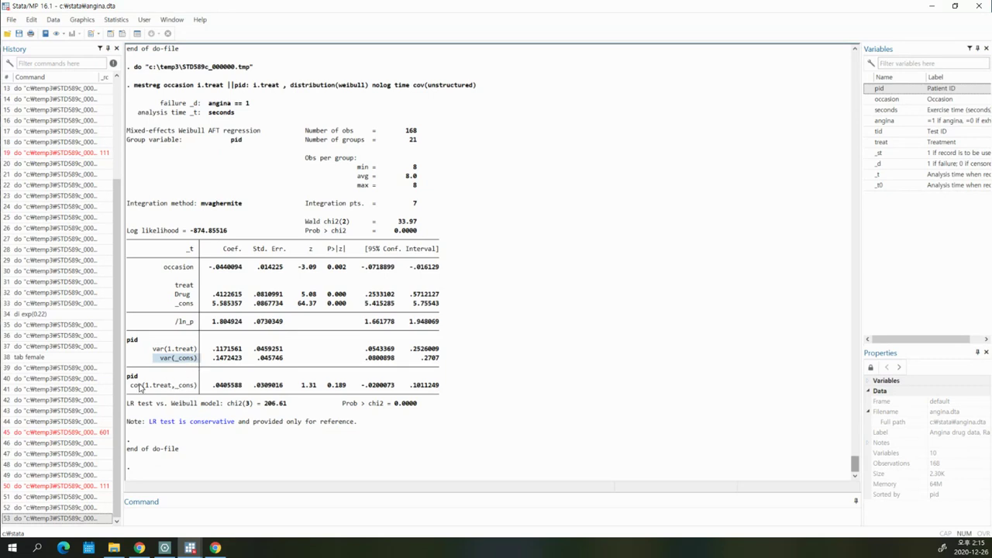
pyautogui.moveTo(138, 385); pyautogui.dragTo(194, 386)
pyautogui.click(247, 405)
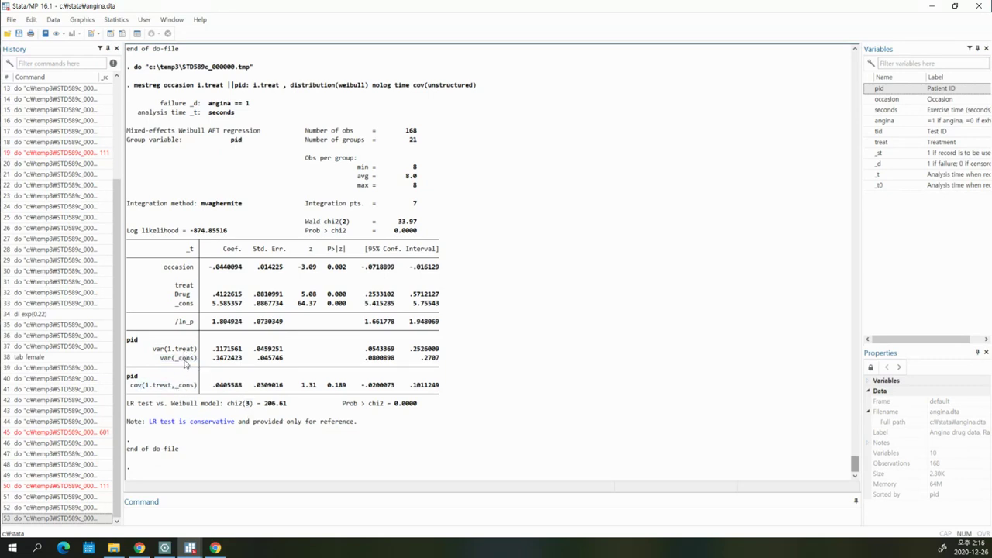
pyautogui.moveTo(247, 405); pyautogui.dragTo(252, 408)
pyautogui.moveTo(332, 406); pyautogui.dragTo(459, 409)
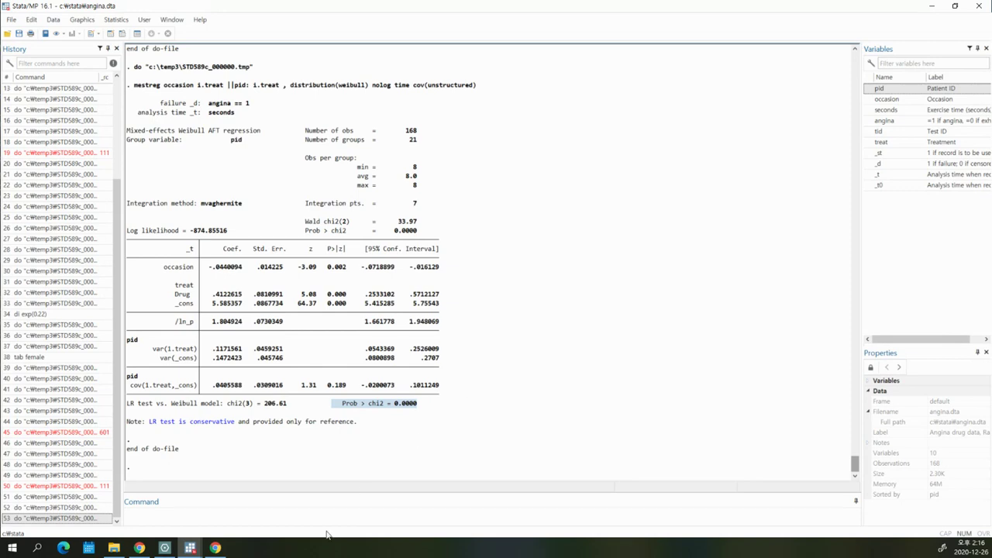
# In the lecture notes on page 22, underline "Marignal survival function", circle "stcurve" and "survival", and show the survival plot.
pyautogui.click(164, 548)
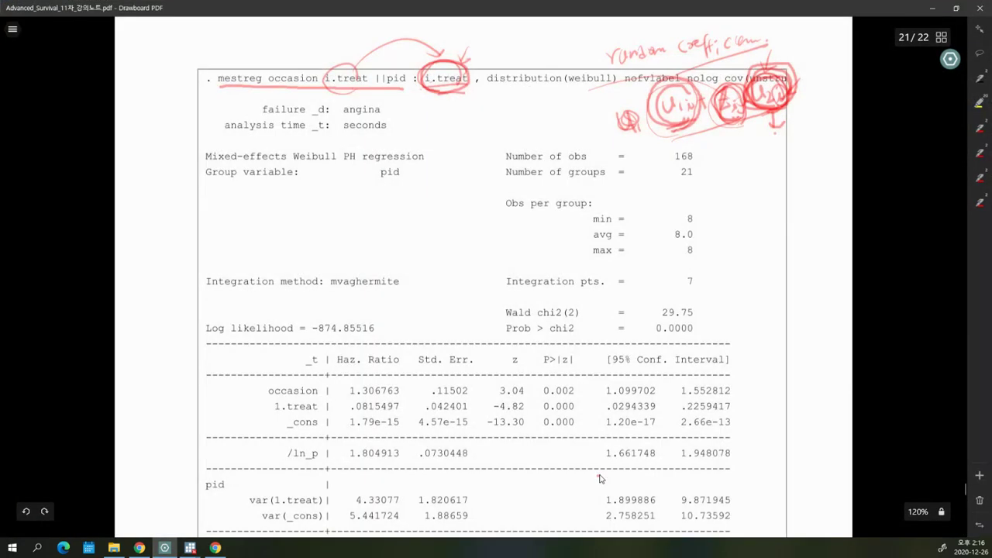
pyautogui.press('pagedown')
pyautogui.moveTo(210, 424); pyautogui.dragTo(358, 432)
pyautogui.scroll(-1, 359, 434)
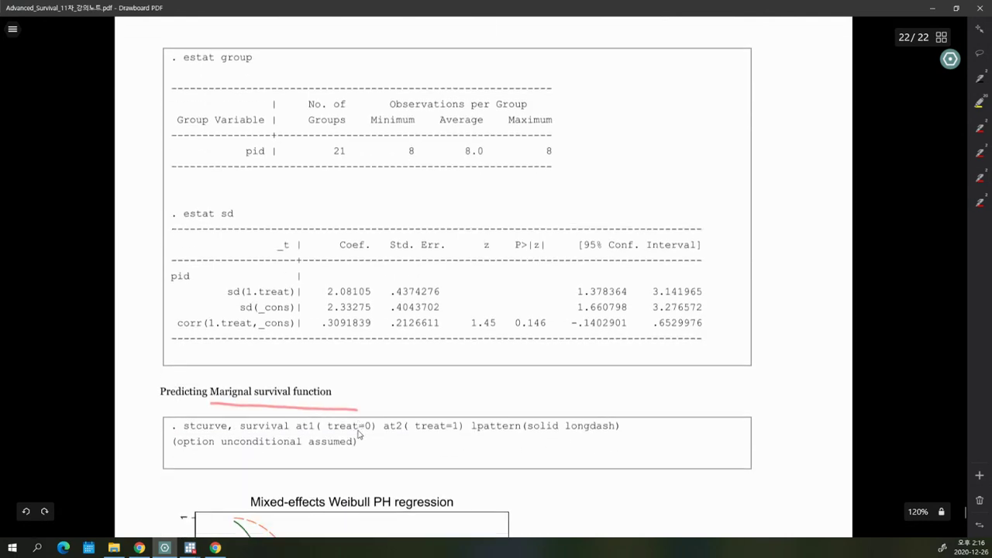
pyautogui.moveTo(240, 436)
pyautogui.mouseDown()
pyautogui.moveTo(186, 442)
pyautogui.moveTo(288, 430)
pyautogui.moveTo(265, 438)
pyautogui.moveTo(275, 427)
pyautogui.mouseUp()
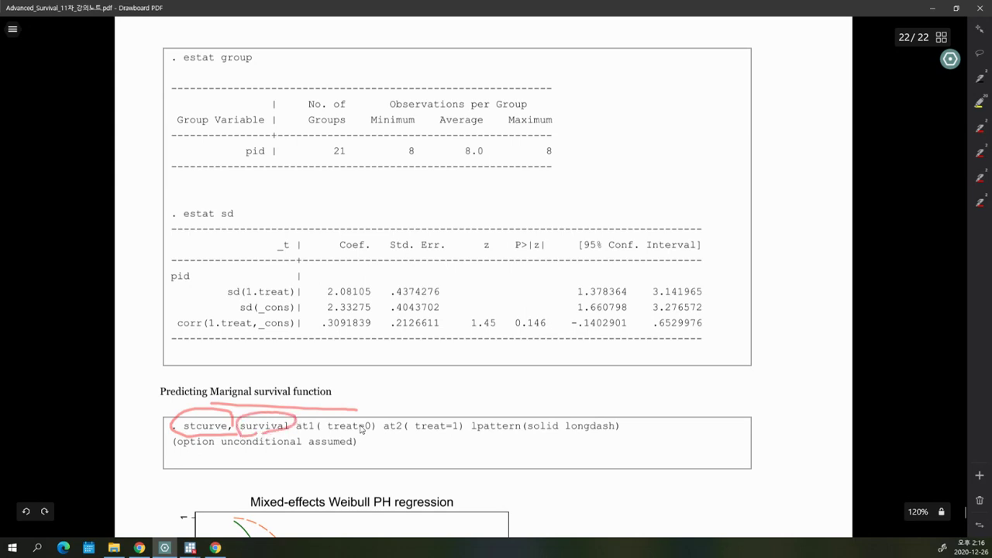
pyautogui.scroll(-3, 360, 428)
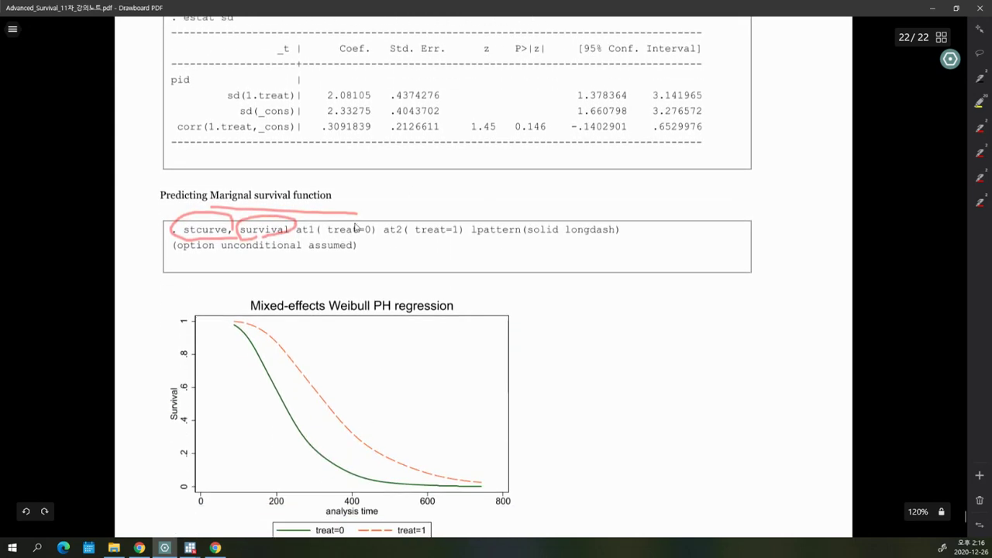